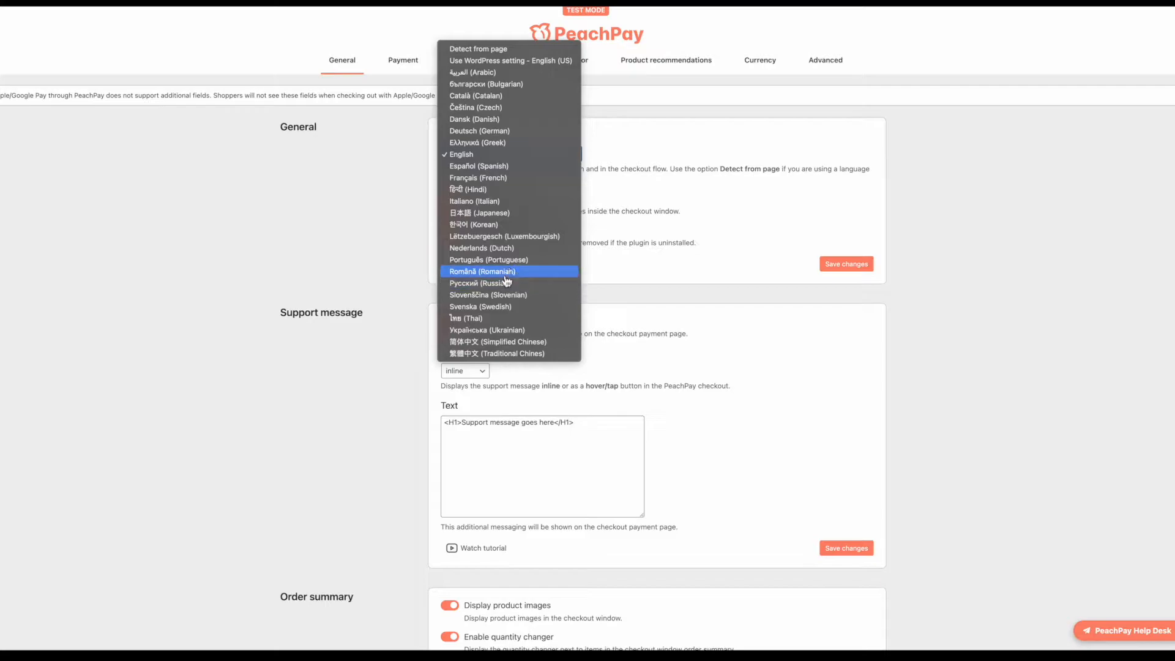
Step: Keep English as the checkout language and bring up the Gift Card's PeachPay checkout
click(674, 242)
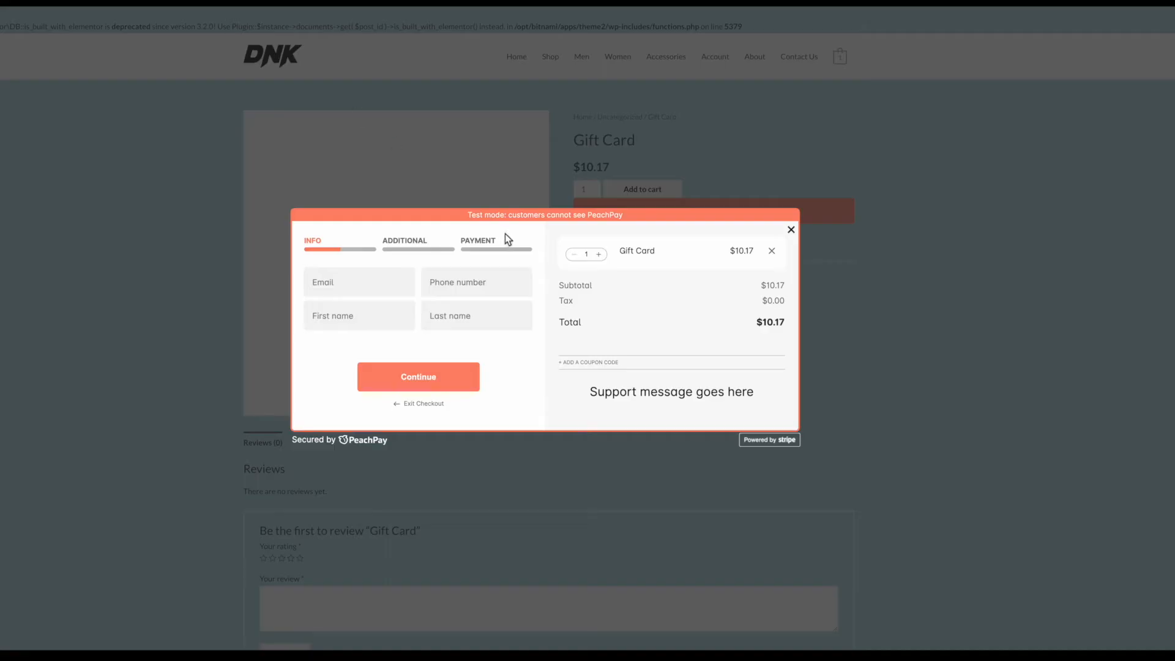
Step: Fill in the shopper's e-mail, phone number, first name and last name in checkout
click(380, 281)
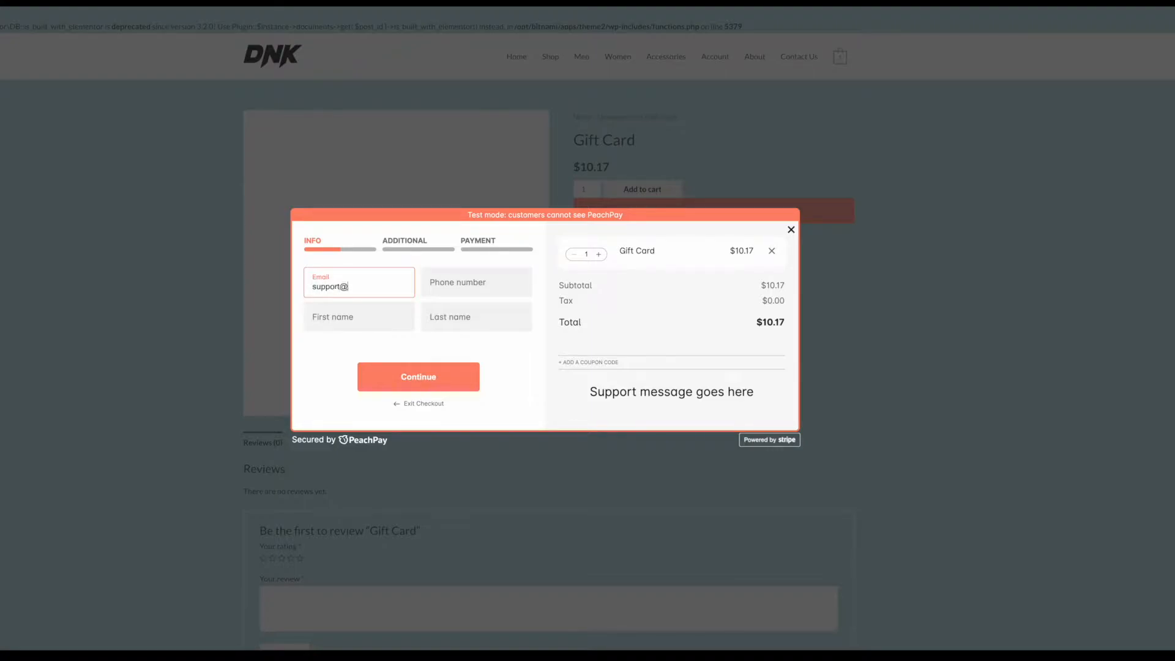
key(Tab)
text(1234567890)
click(373, 313)
text(john)
key(Tab)
text(s)
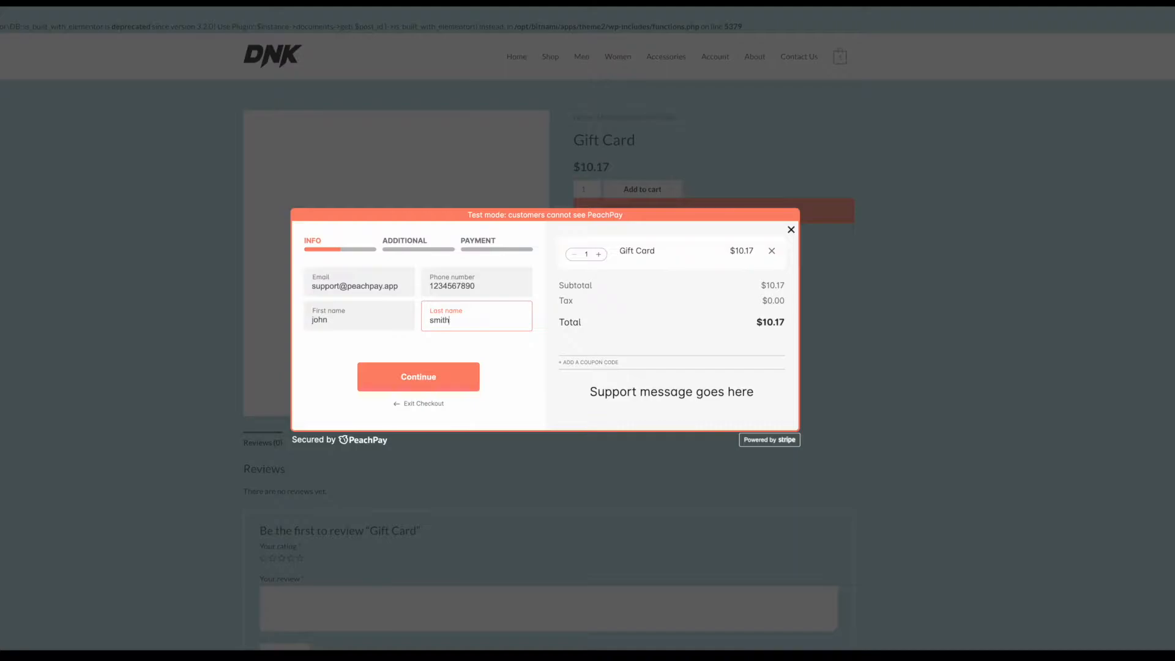
Step: Continue to the additional information step and enter the order note 'order notes go here'
click(427, 383)
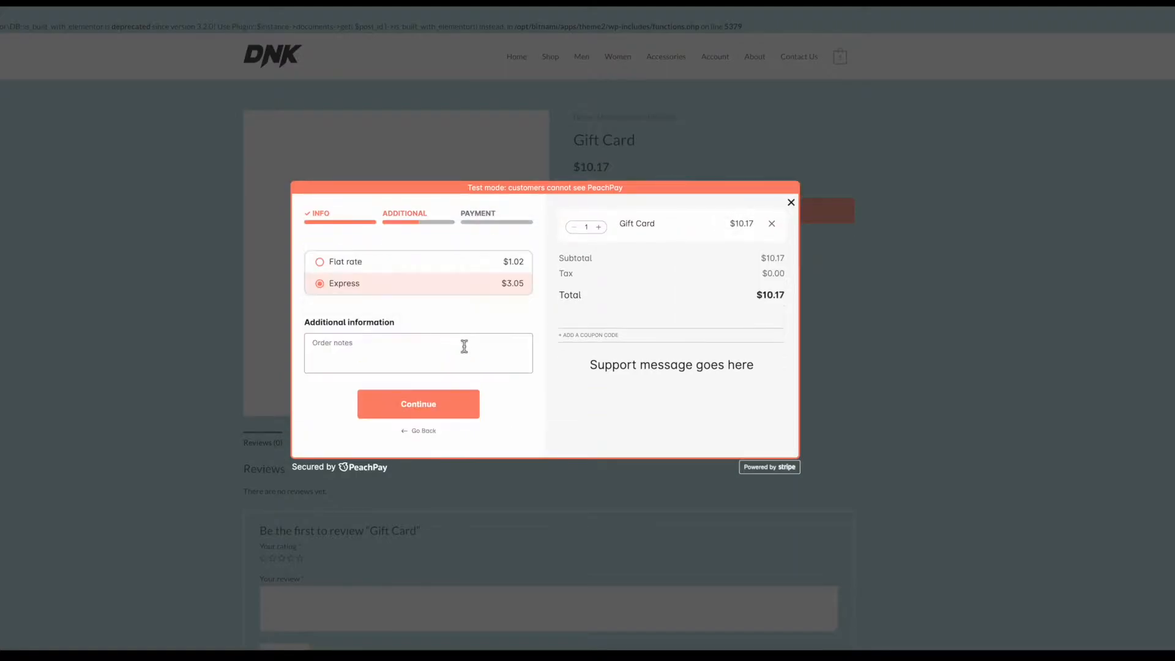
text(order notes go here)
drag(402, 353, 308, 353)
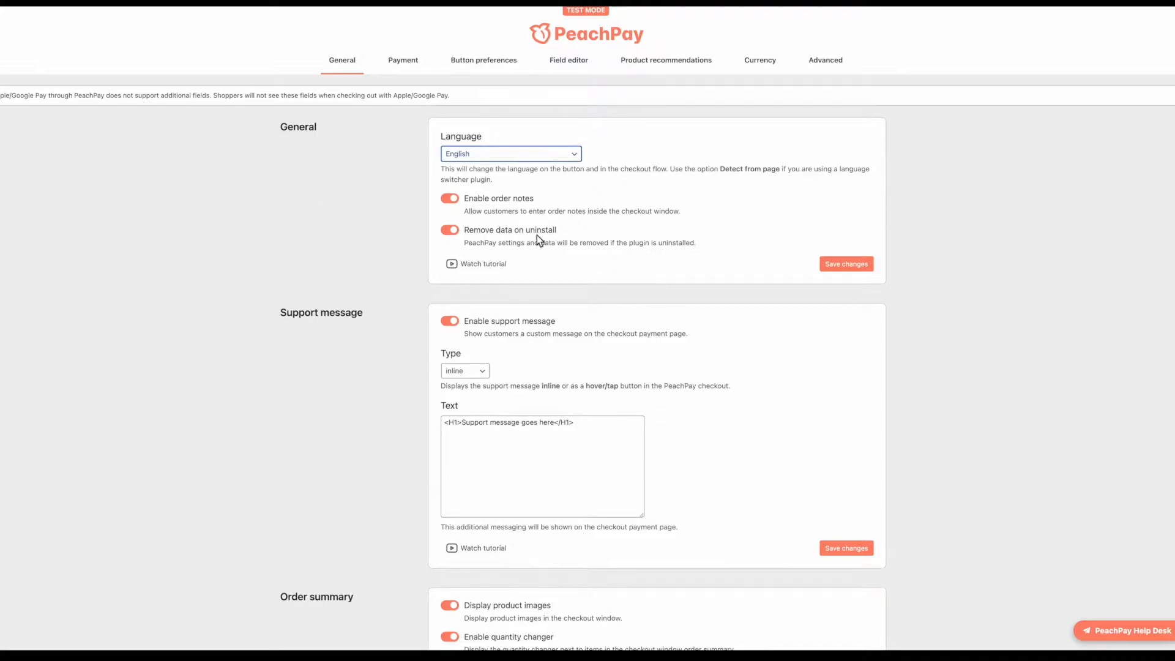
Step: Keep the support message type inline and compare it with checkout's 'Support message goes here' line
scroll(665, 317, down, 3)
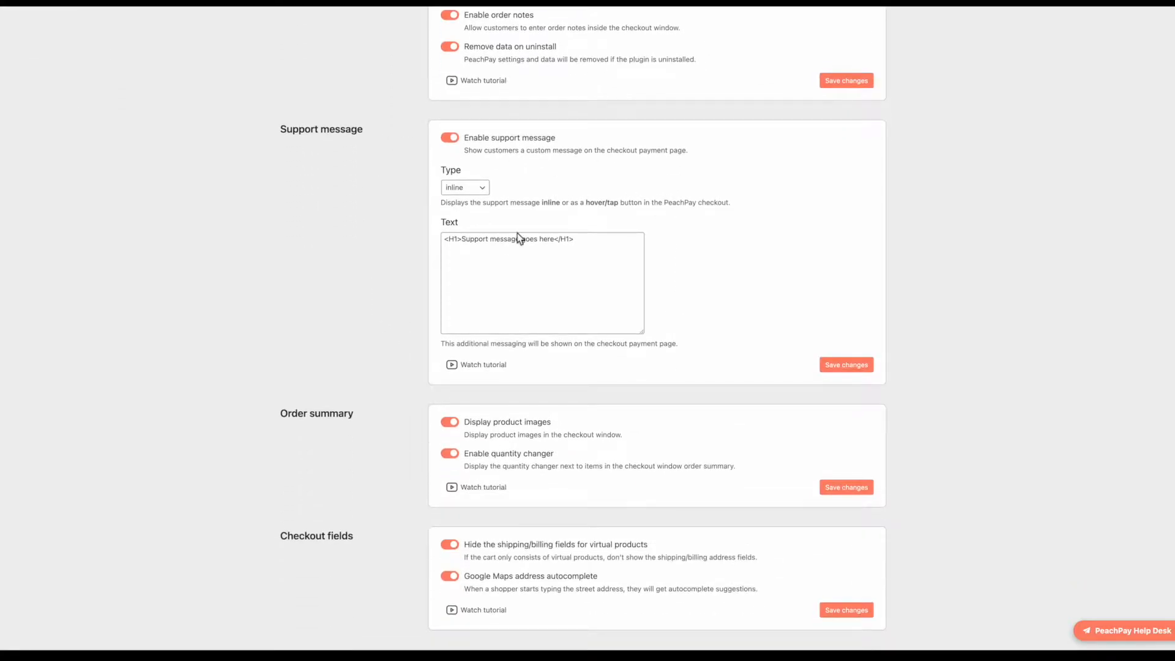
click(480, 188)
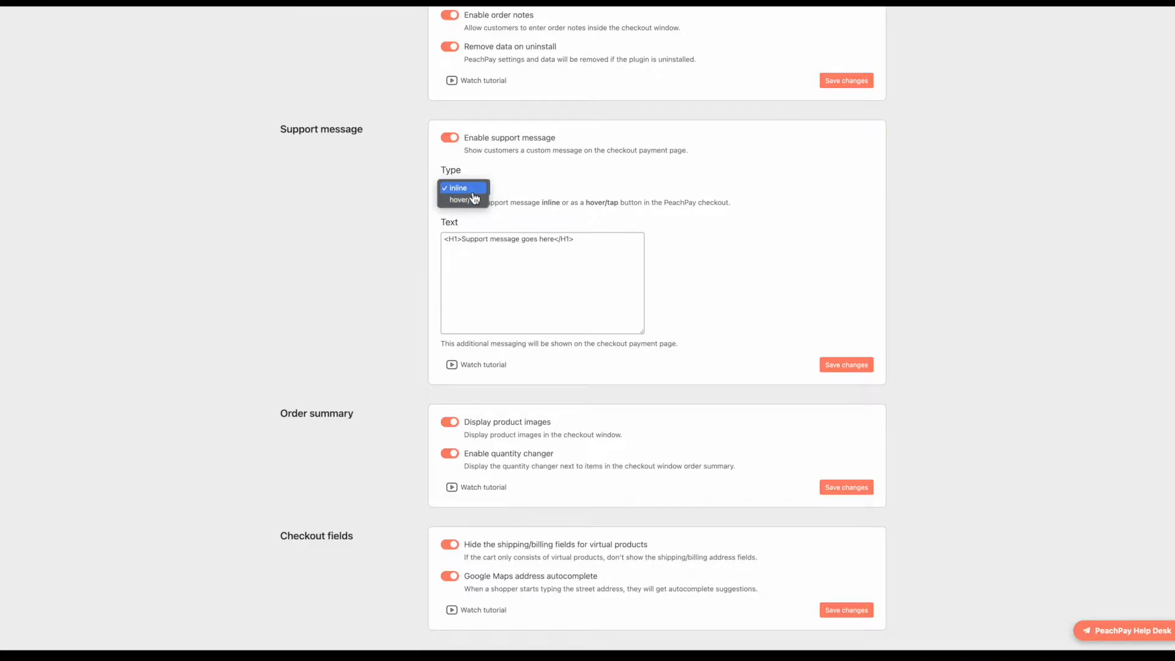
click(598, 196)
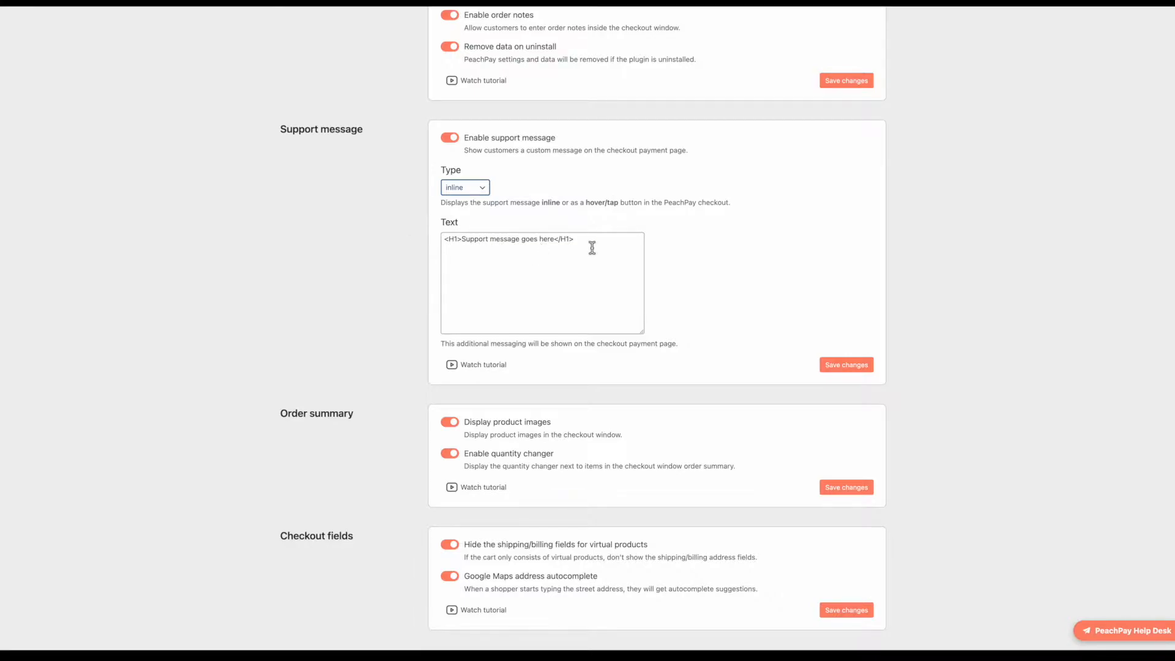
drag(590, 247, 466, 245)
click(483, 241)
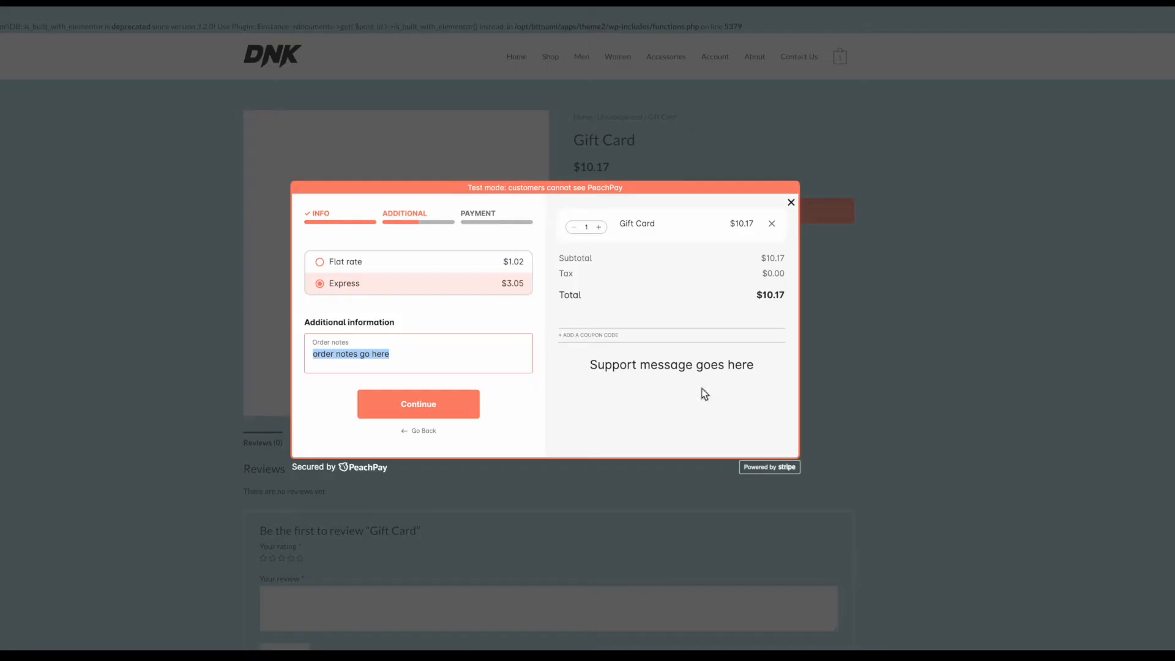
drag(582, 364, 708, 366)
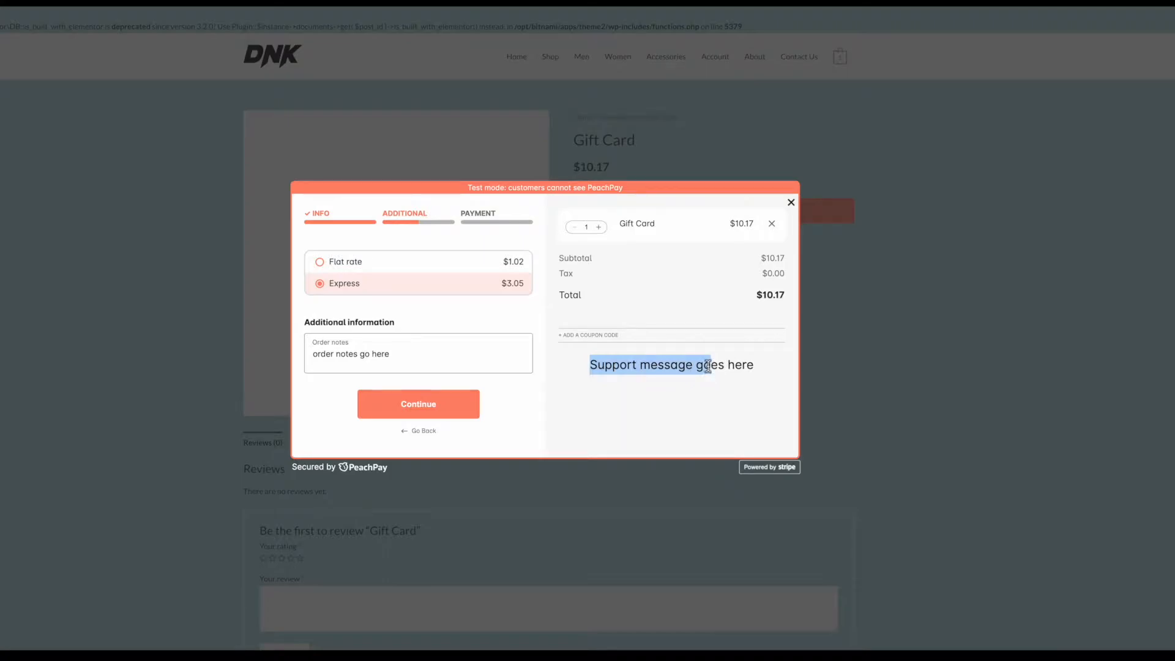
click(677, 367)
drag(589, 365, 750, 366)
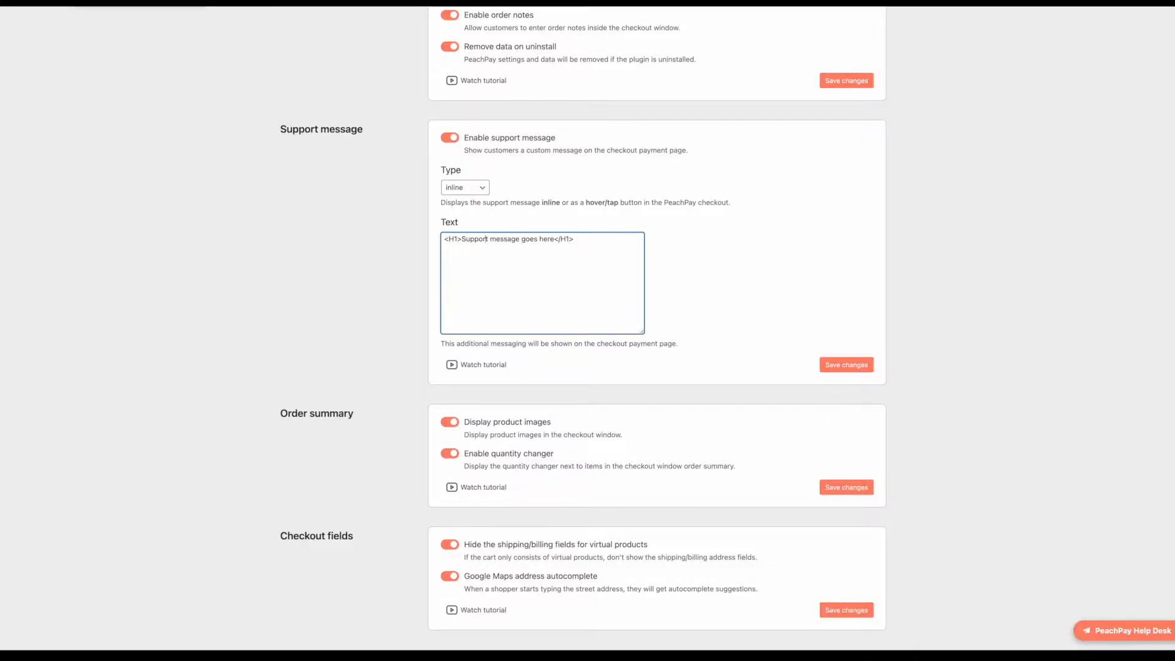
Step: Close the checkout window and go to the DNK Shop page
scroll(511, 375, down, 1)
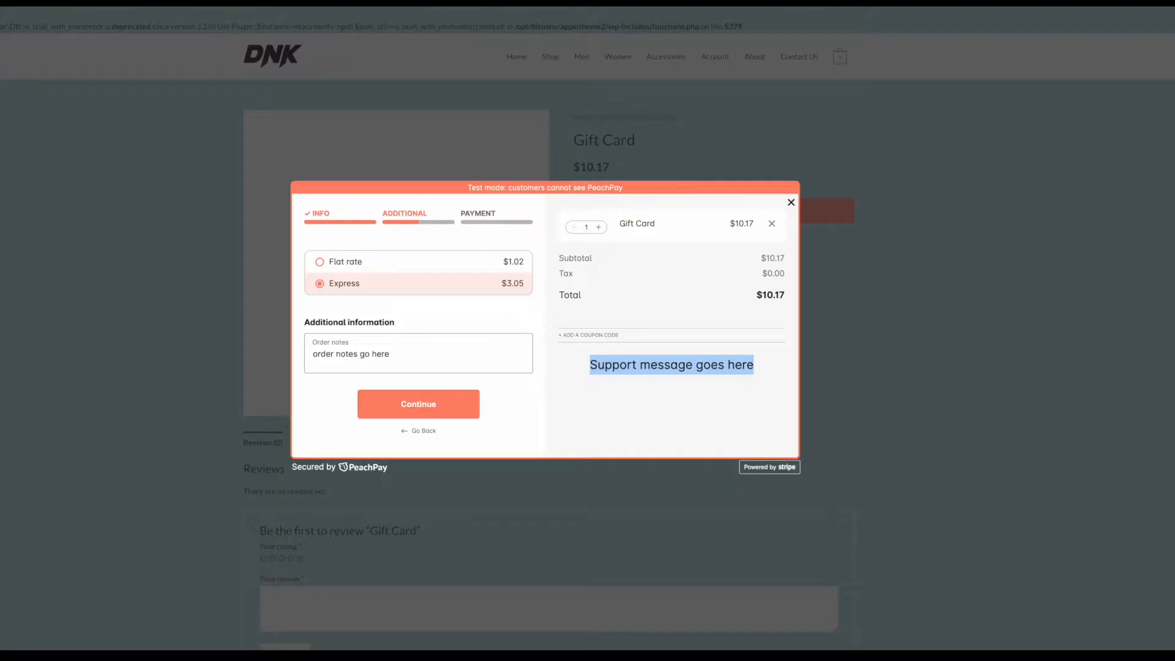
click(790, 203)
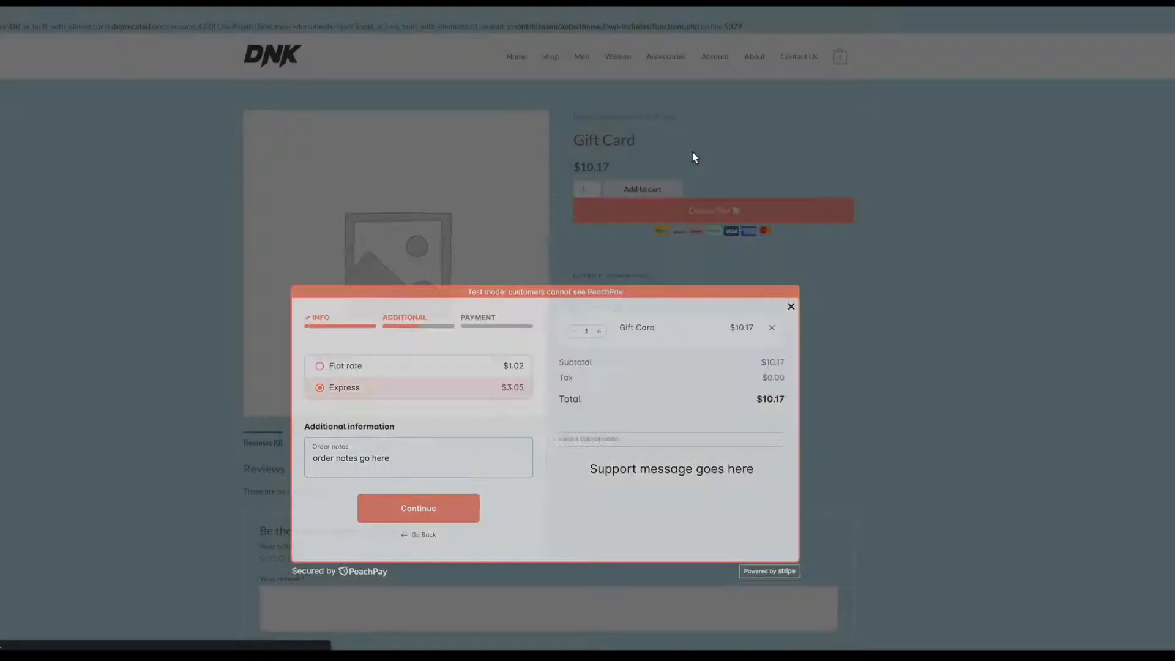
click(549, 58)
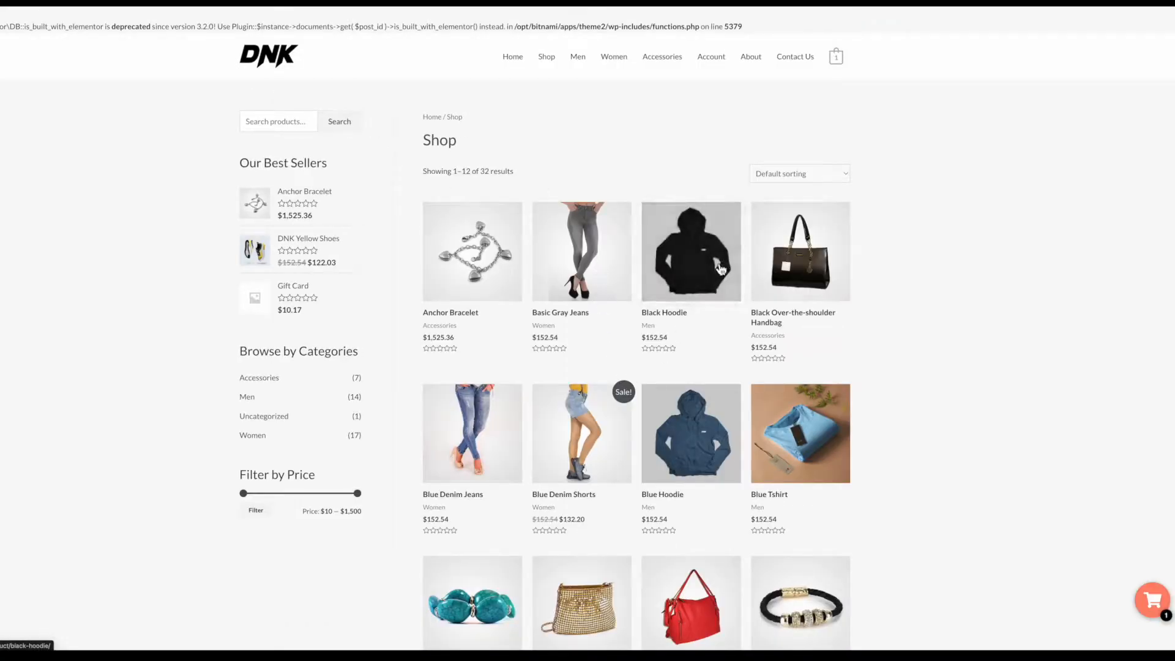
Step: On the Black Hoodie page, raise its quantity to 2, back to 1, then remove it
click(683, 318)
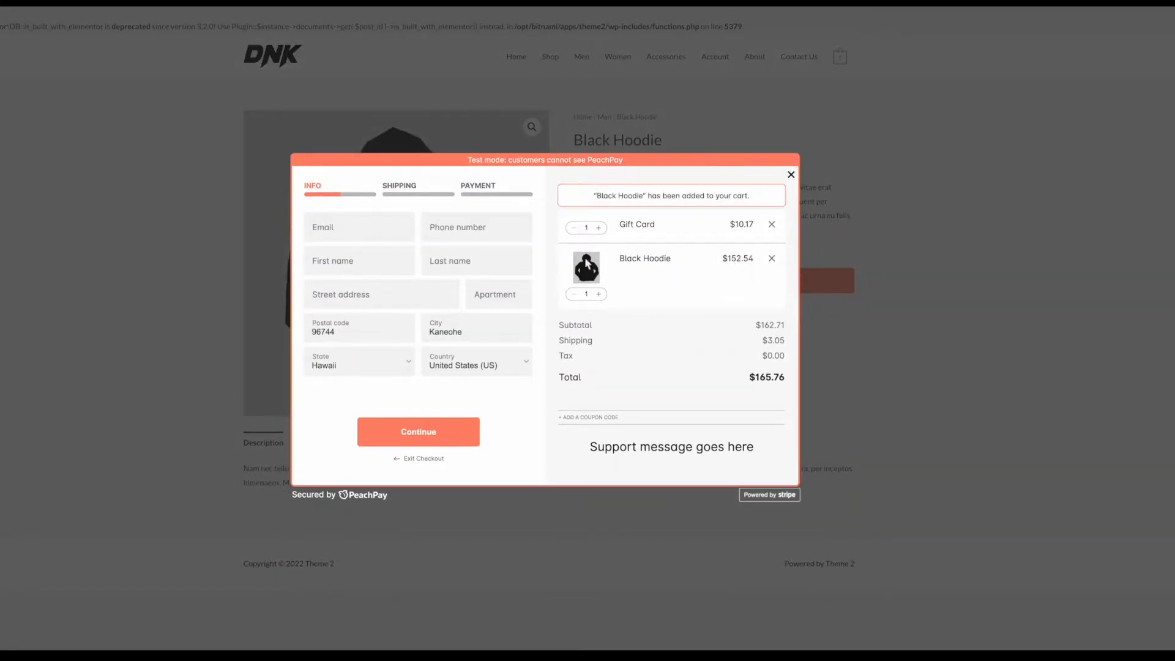
click(600, 294)
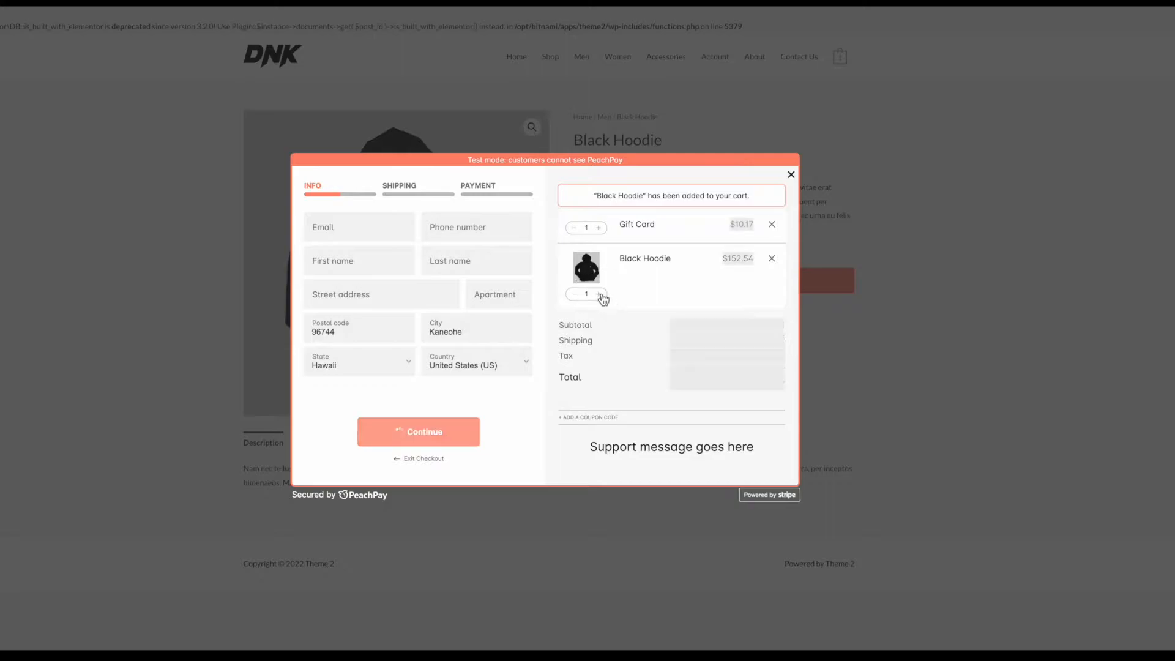
click(574, 295)
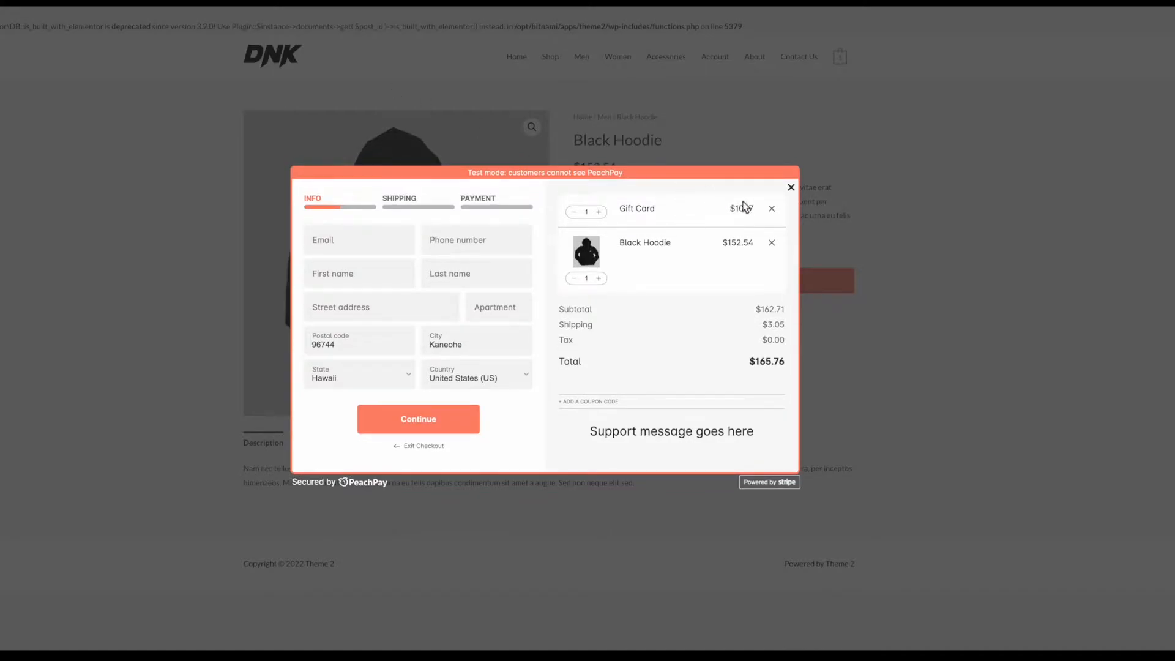
click(773, 244)
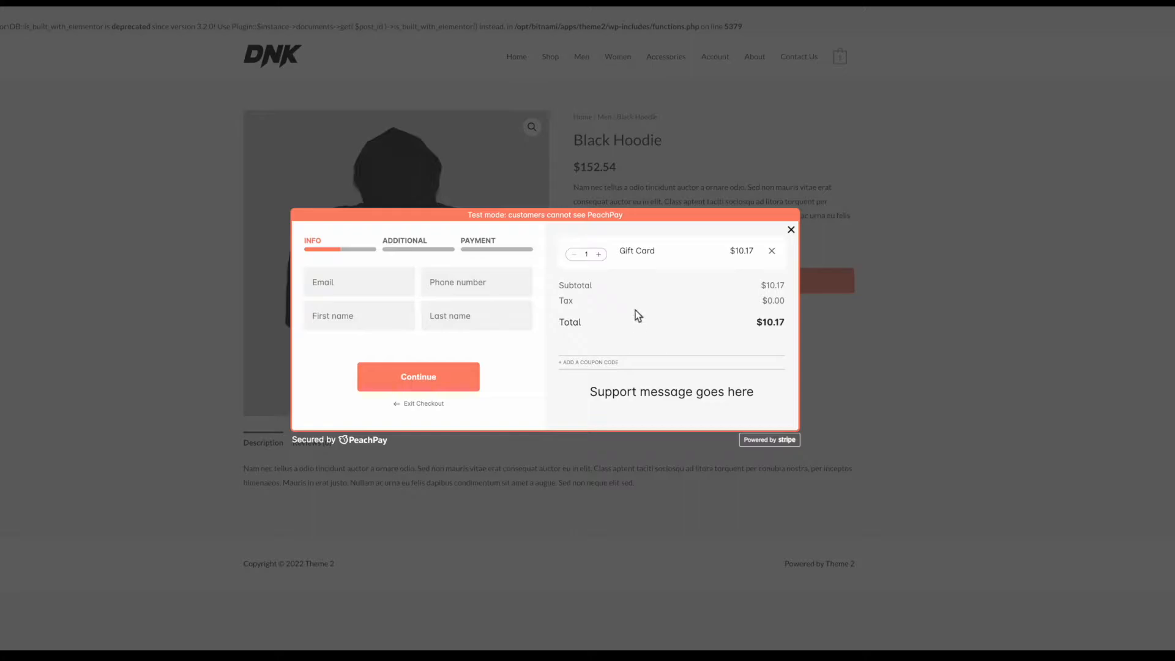
Step: Check the remaining Gift Card line and contact fields, then close the checkout
drag(621, 253, 755, 252)
click(354, 280)
click(472, 292)
click(373, 324)
click(459, 328)
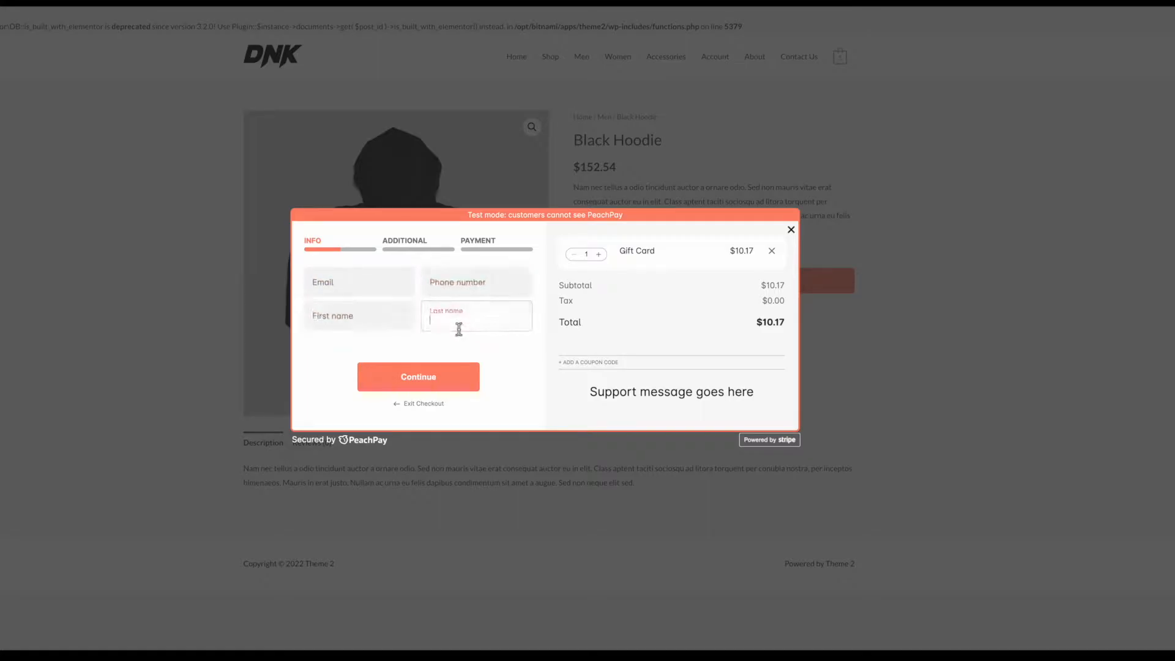
click(789, 230)
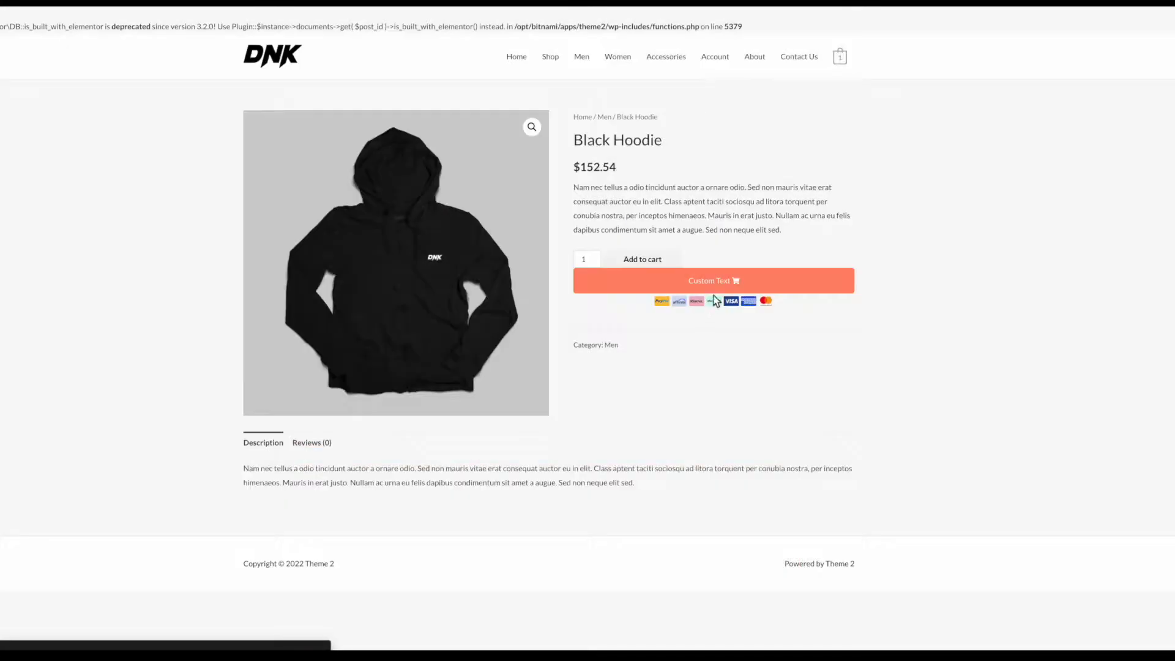
Step: Reopen checkout and autocomplete the street address from '450' using the first suggestion
click(665, 283)
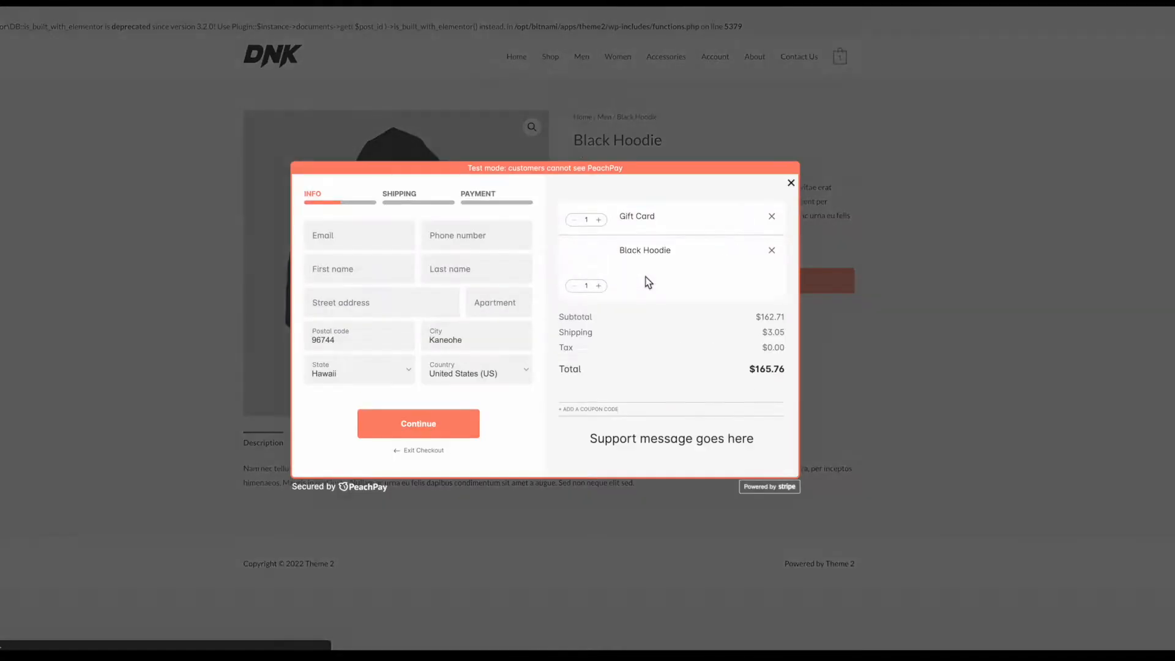
click(381, 299)
text(450)
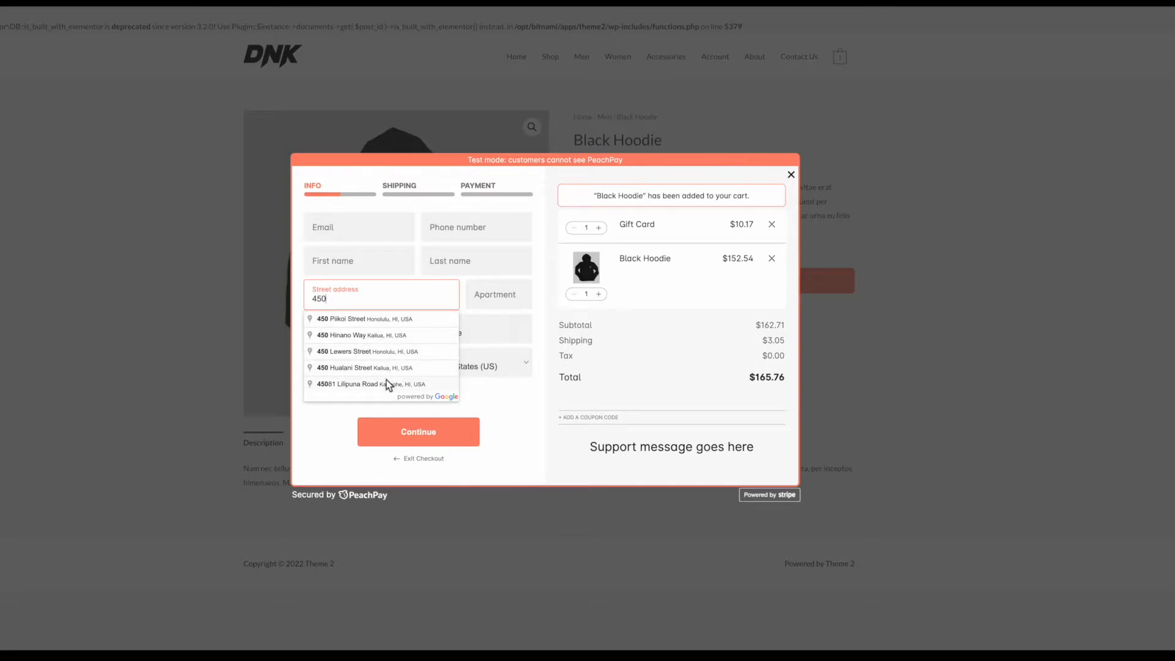
click(368, 319)
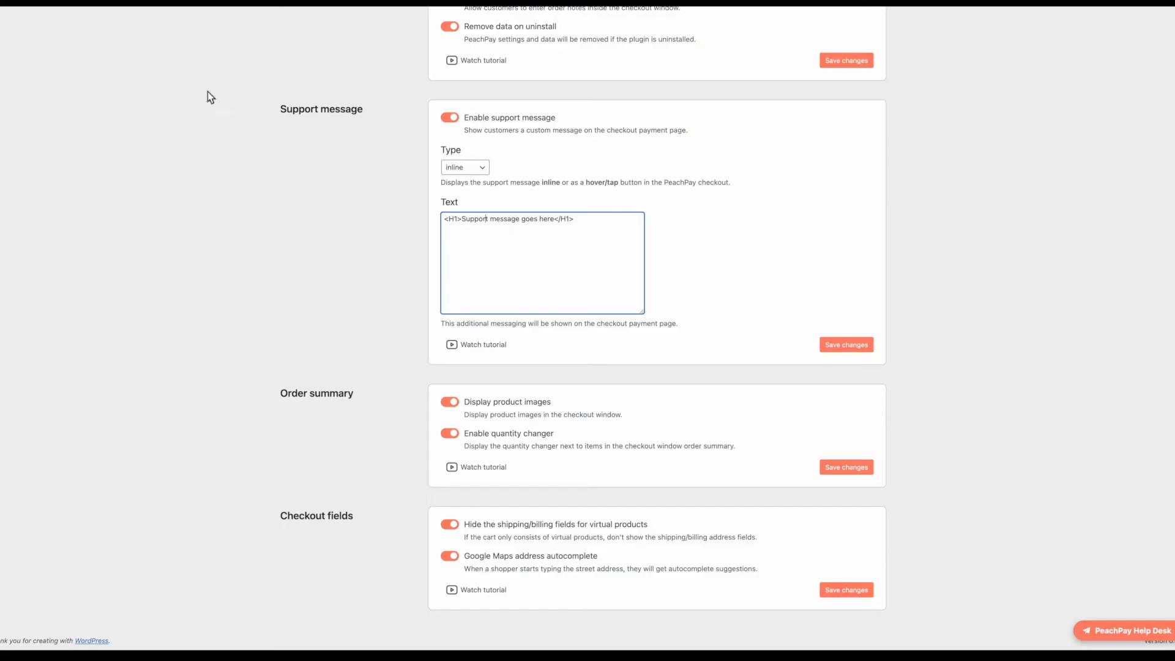
Step: Turn off test mode on the Payment tab and save the changes
scroll(388, 256, up, 3)
click(421, 61)
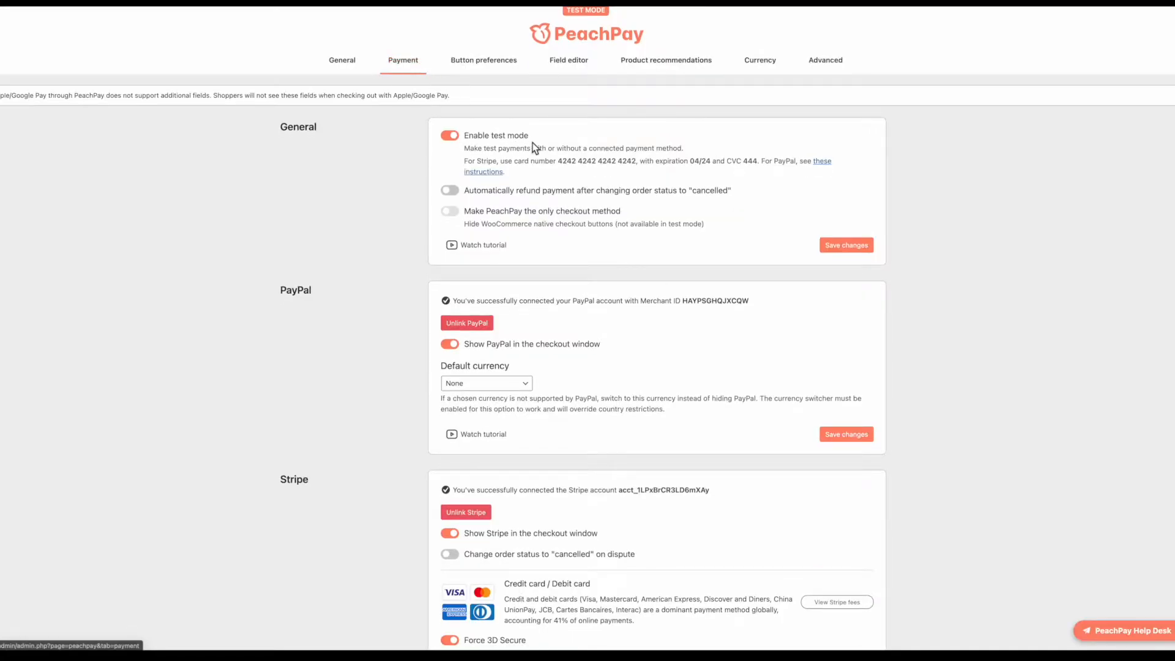
click(449, 136)
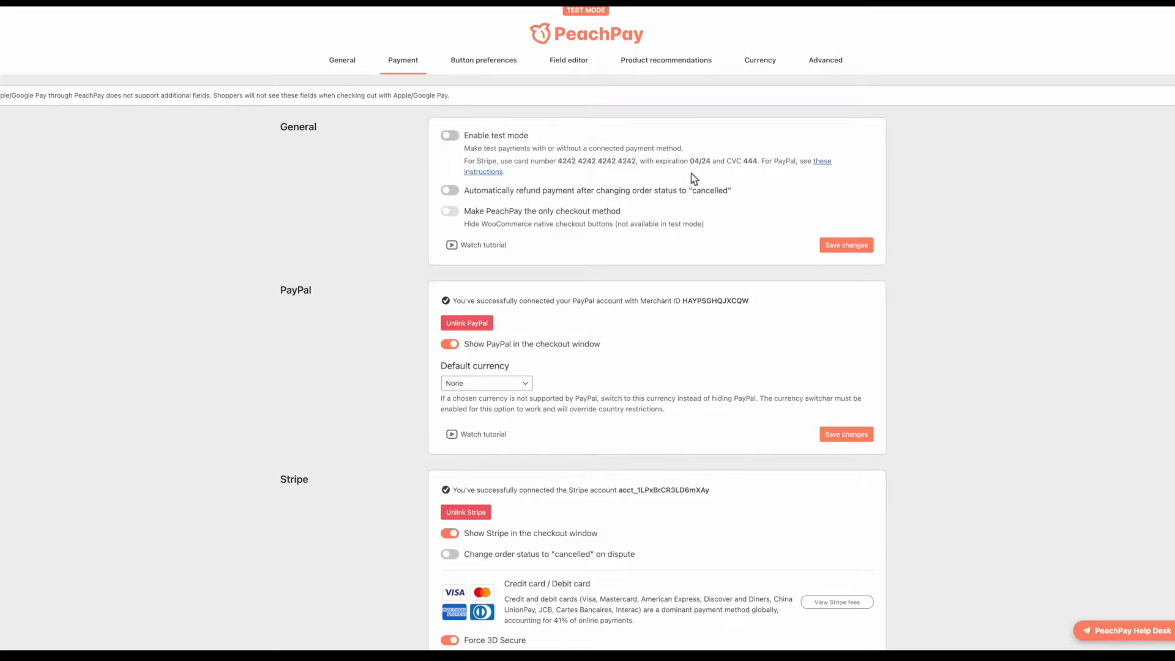
click(449, 135)
drag(467, 148, 728, 164)
click(654, 158)
click(463, 140)
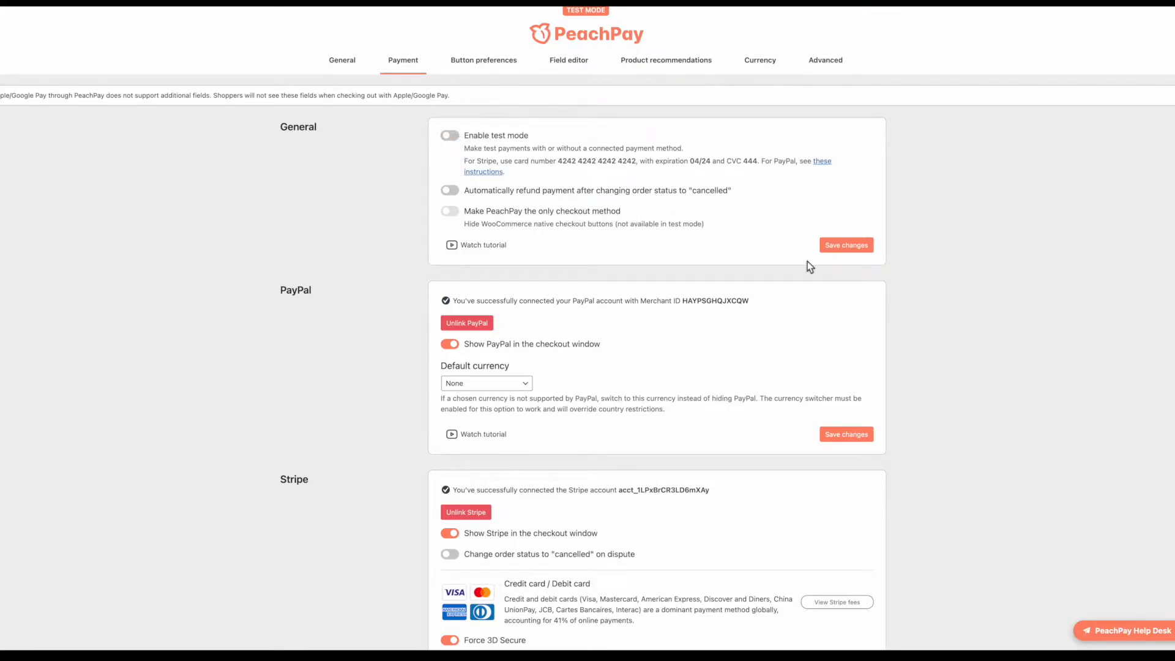
click(855, 254)
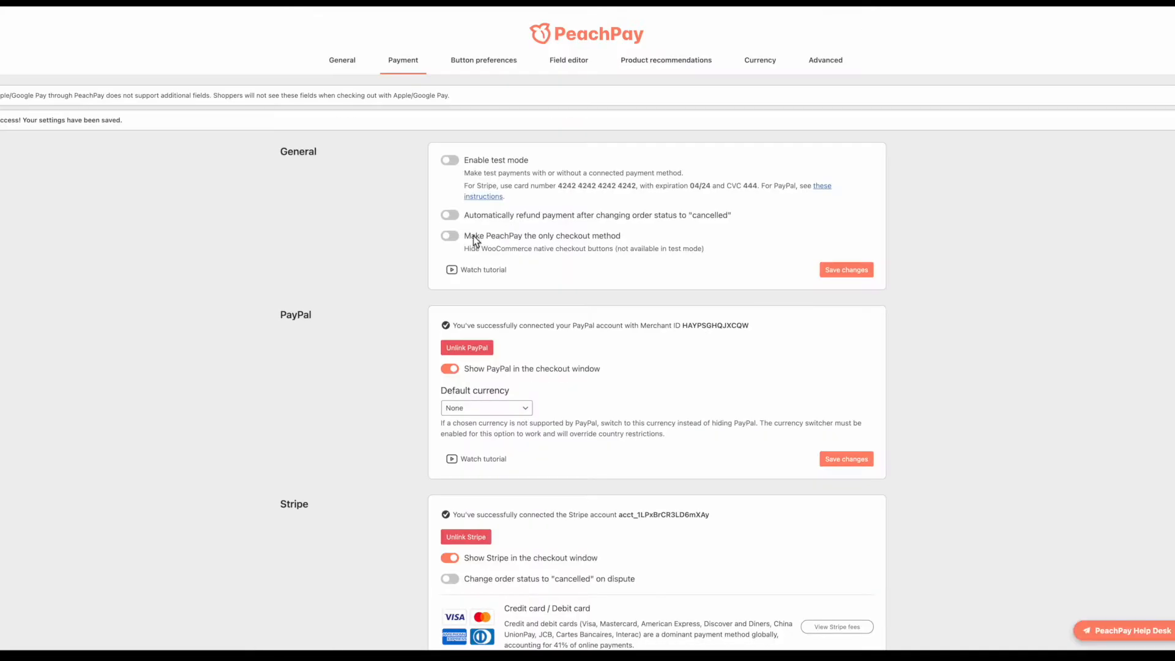
Step: Make PeachPay the only checkout method, save, and close the store's checkout window
click(453, 236)
click(857, 271)
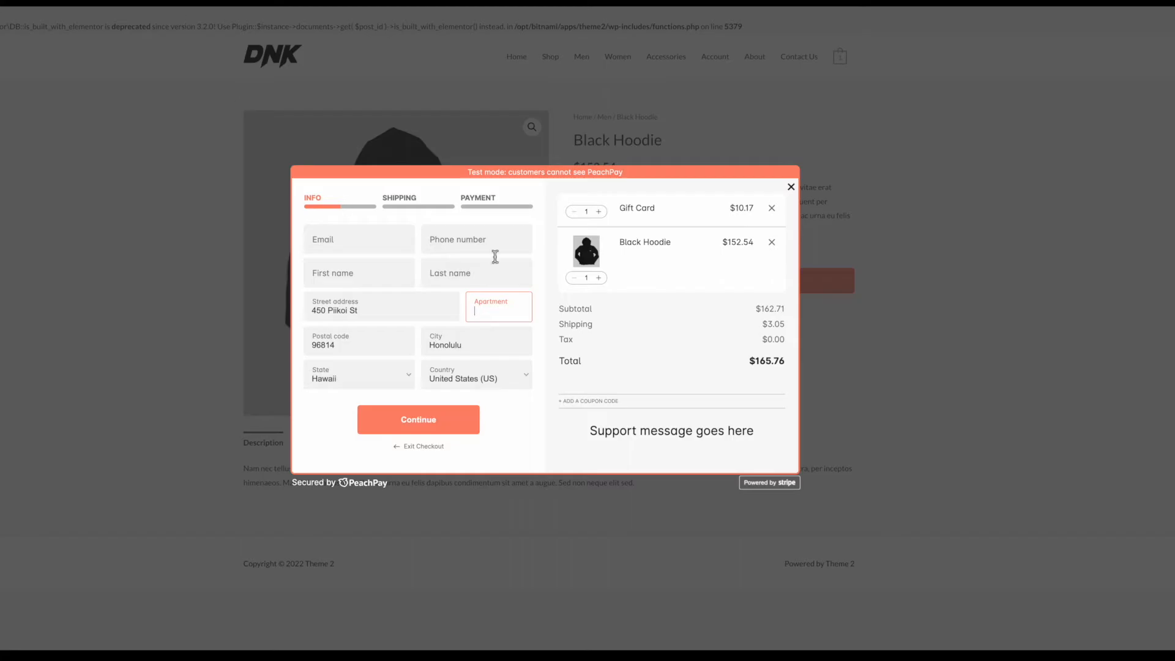
click(790, 185)
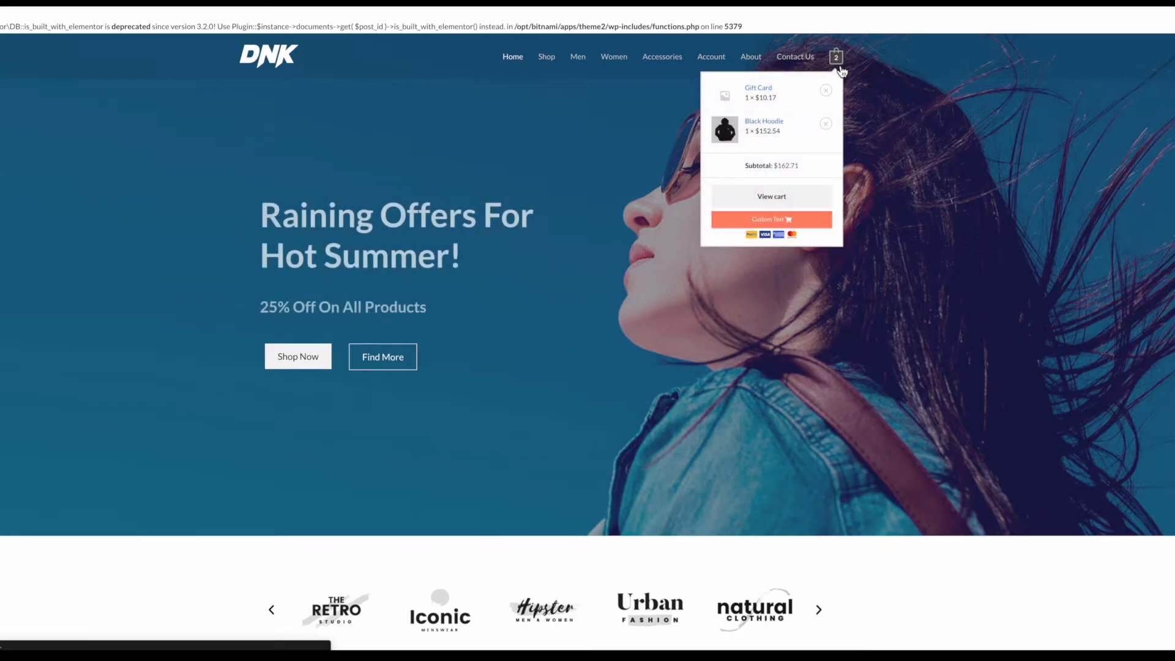
Step: Open the Cart page, launch checkout from its Custom Text button, then close it
click(839, 67)
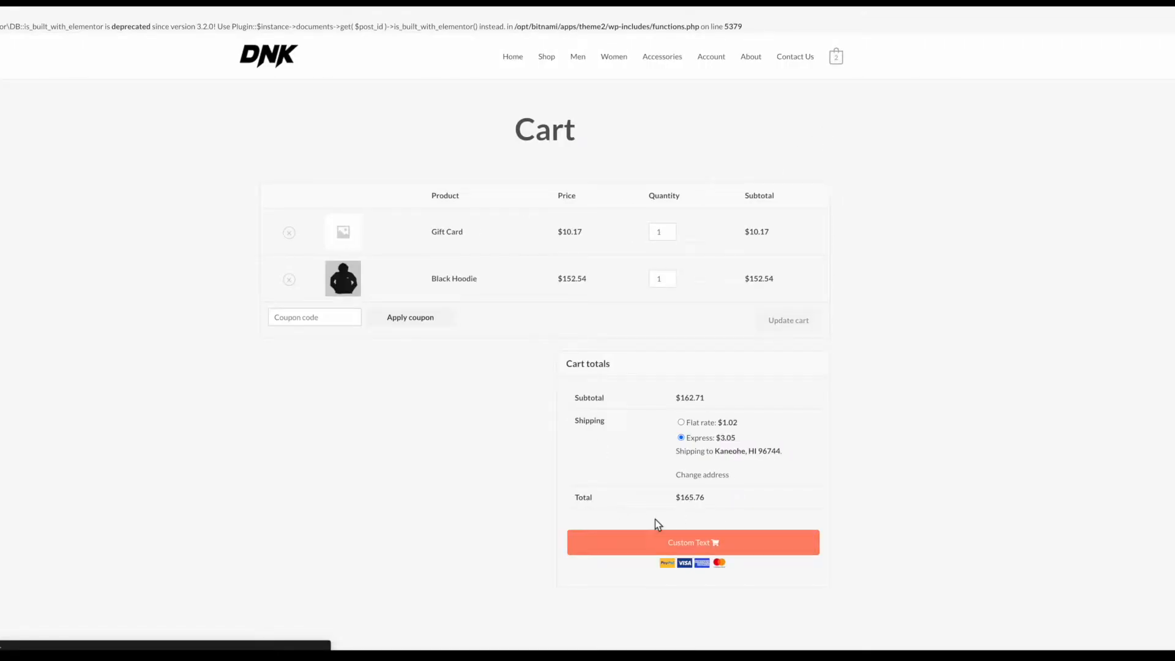
click(685, 545)
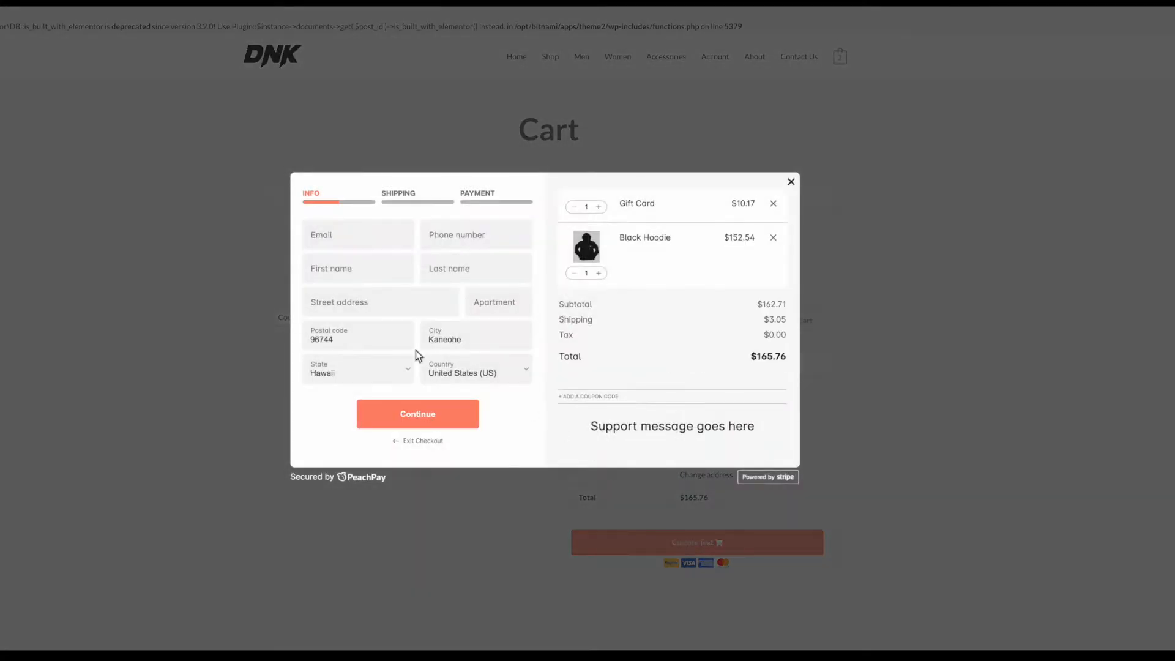
click(790, 190)
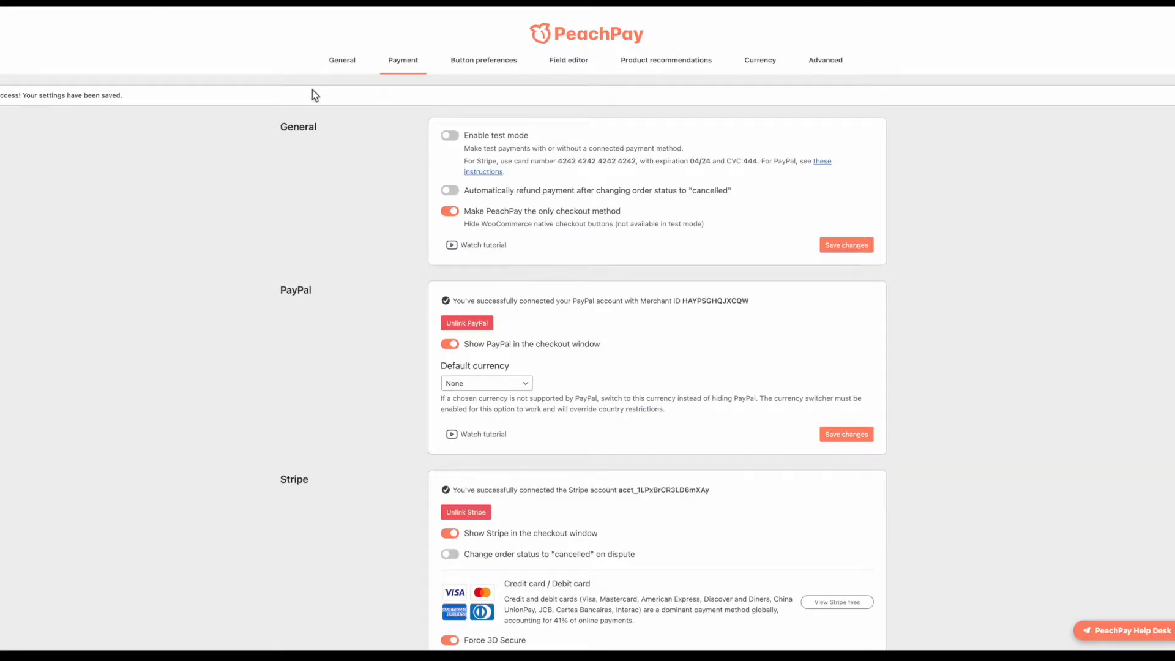
scroll(550, 292, down, 2)
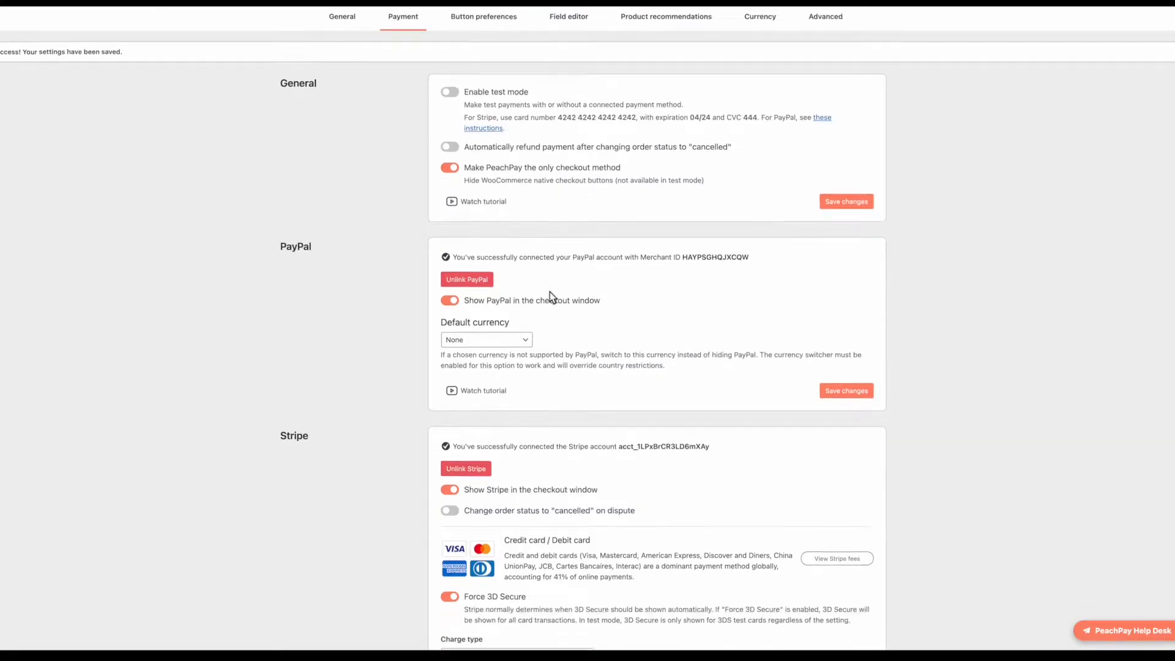
drag(269, 173, 315, 176)
click(308, 173)
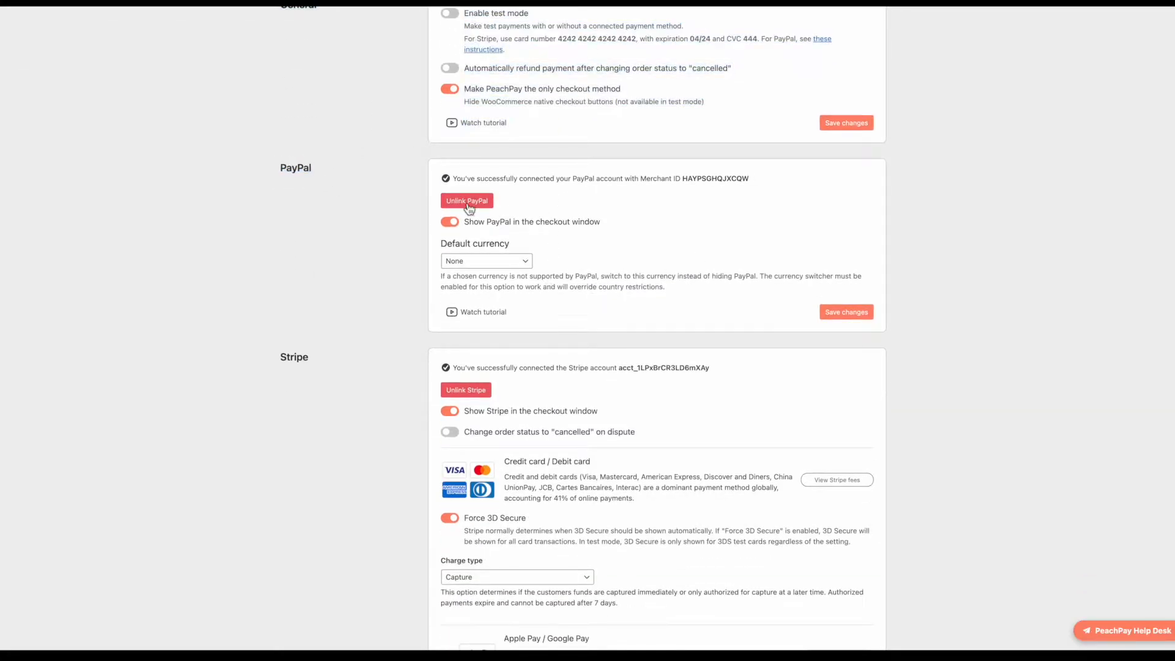
drag(606, 179, 670, 178)
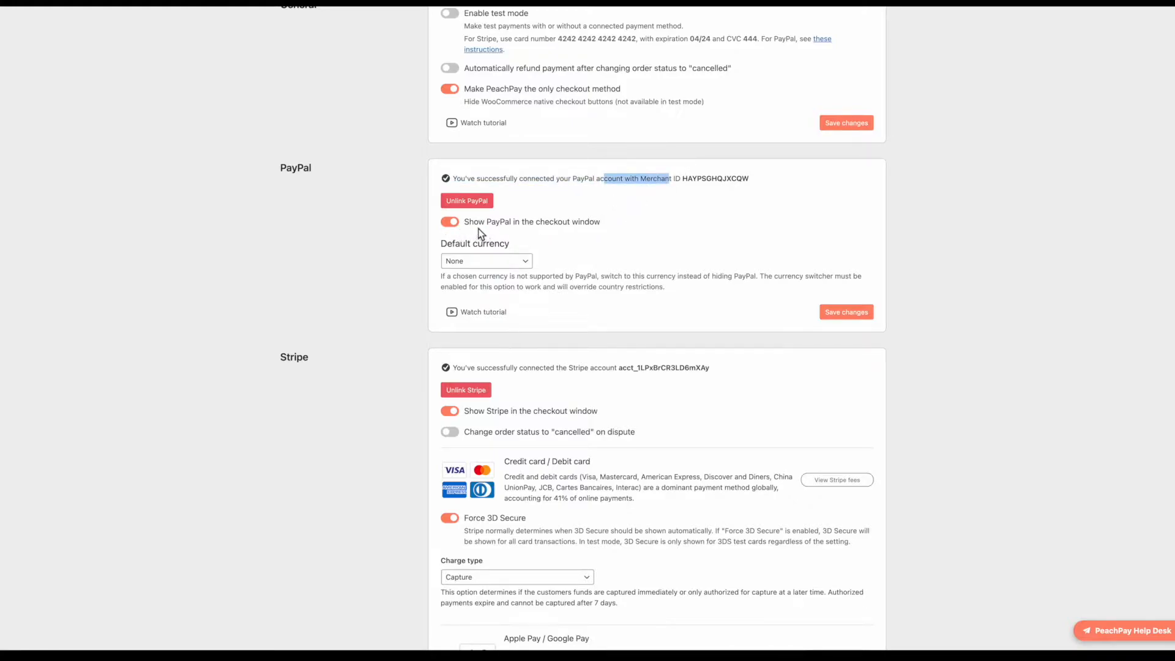
click(517, 261)
click(522, 262)
click(528, 264)
click(528, 263)
scroll(539, 259, up, 2)
scroll(525, 285, down, 2)
scroll(525, 282, down, 5)
scroll(546, 263, up, 3)
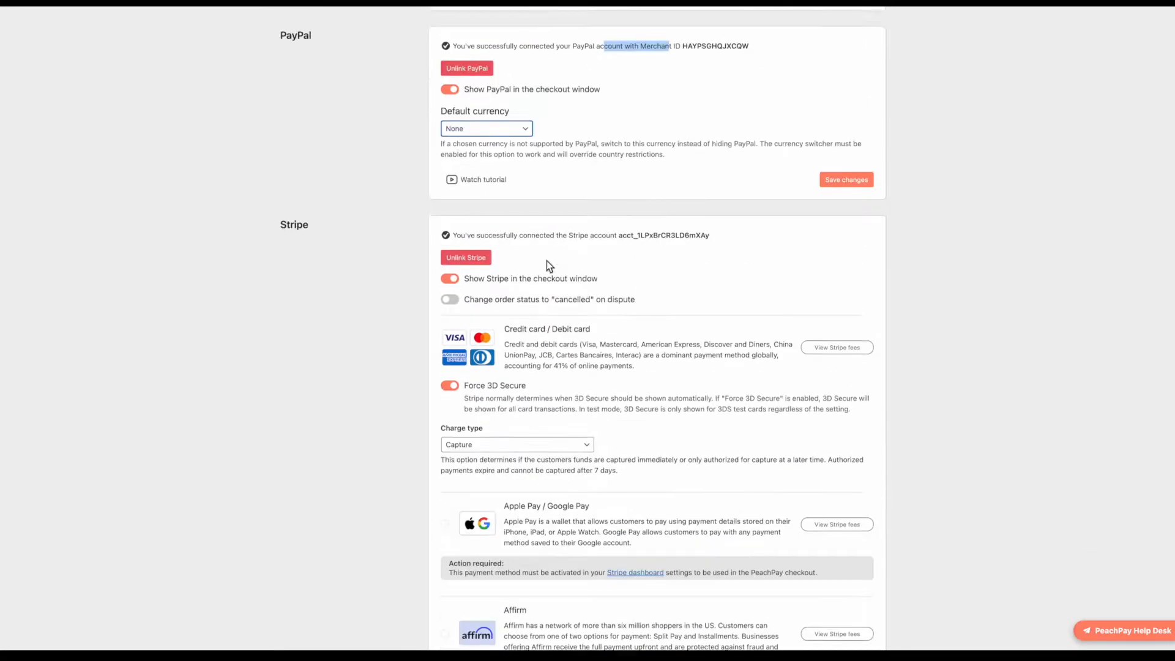
scroll(563, 312, down, 6)
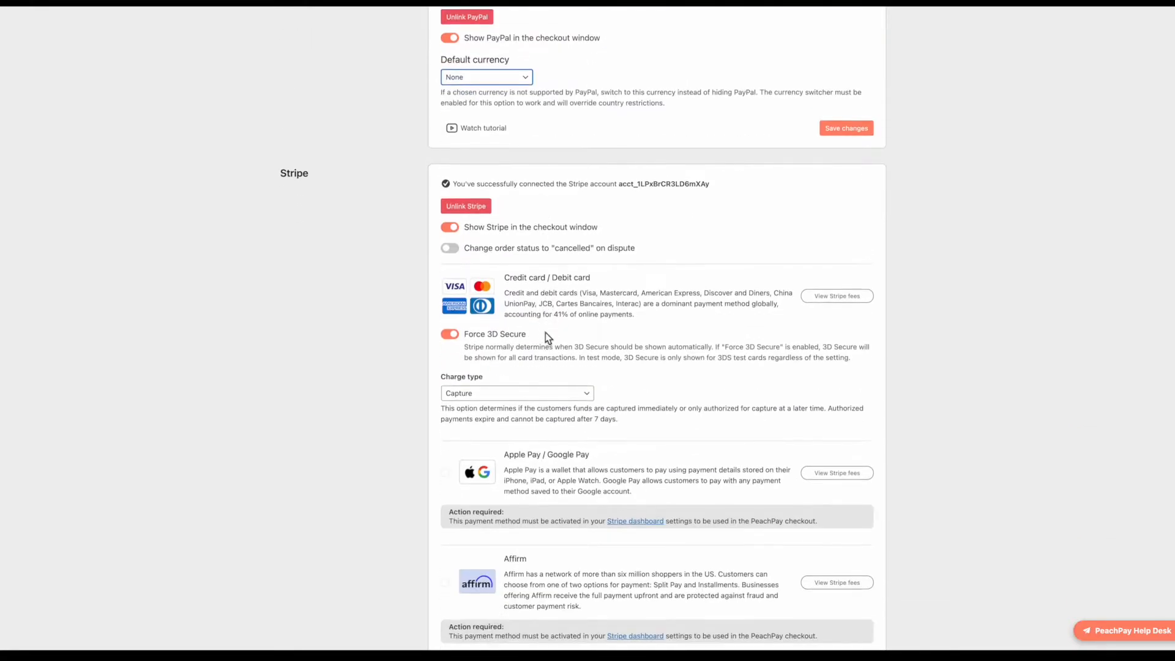
scroll(576, 421, up, 3)
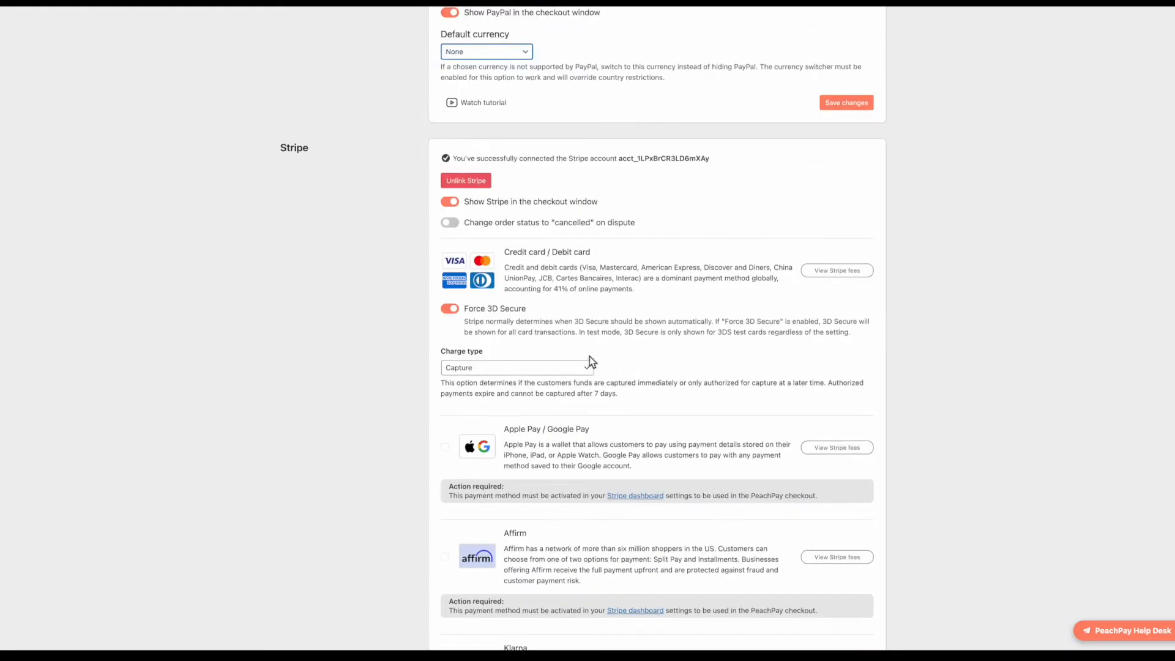
scroll(511, 367, down, 2)
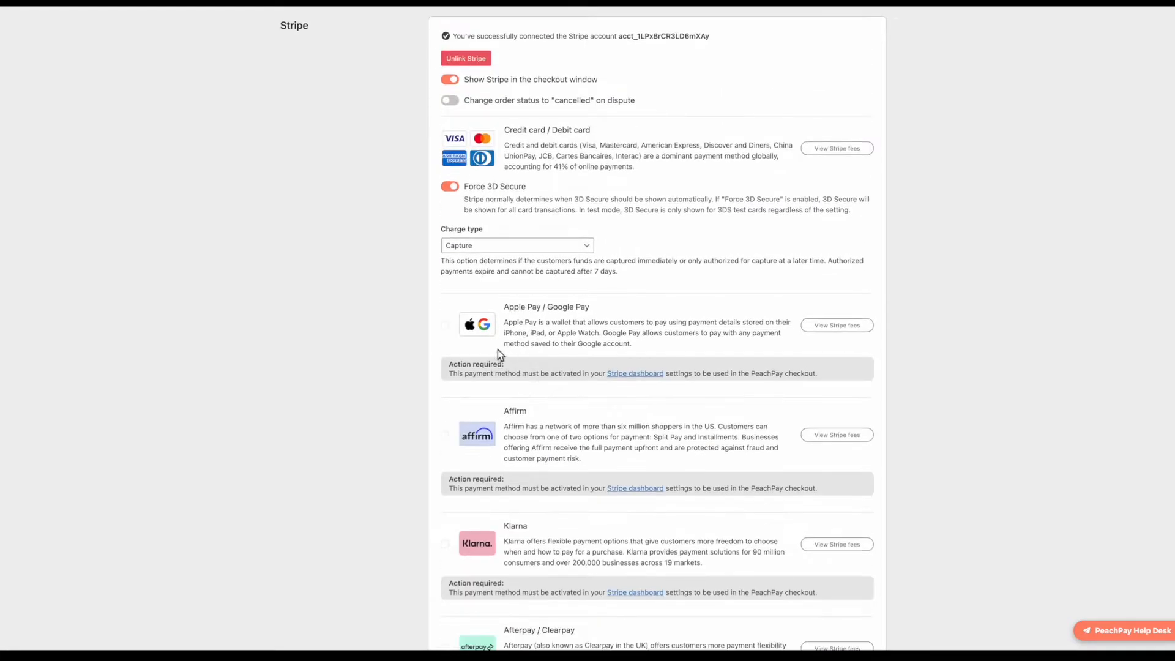
scroll(537, 373, down, 1)
scroll(540, 375, down, 1)
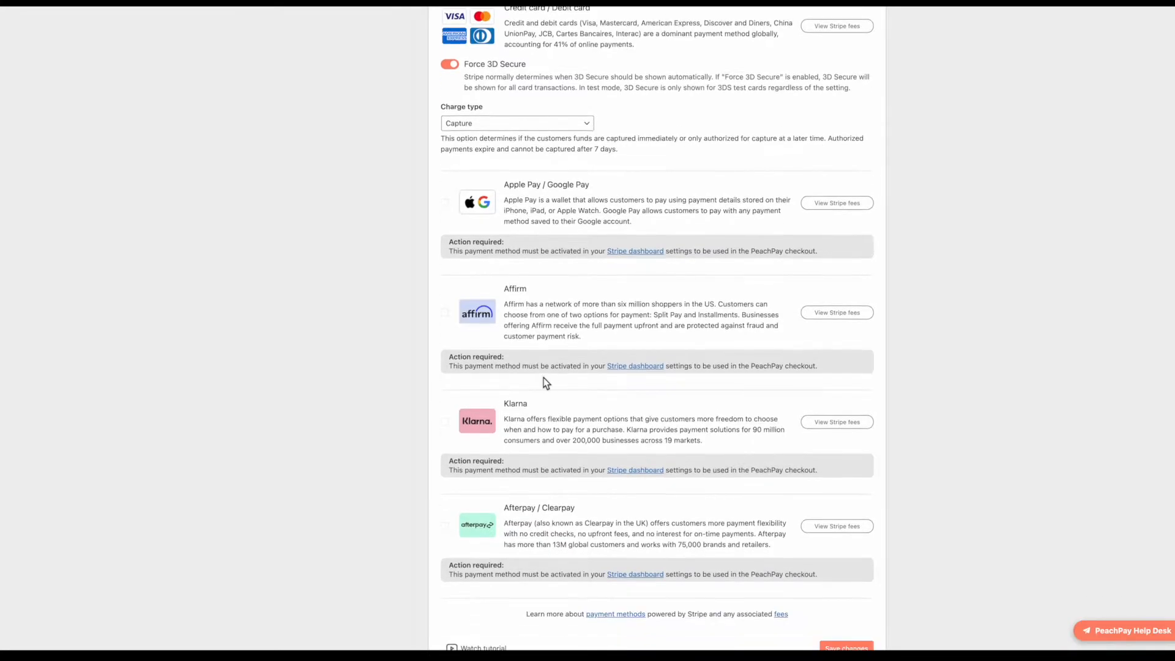
scroll(555, 401, down, 1)
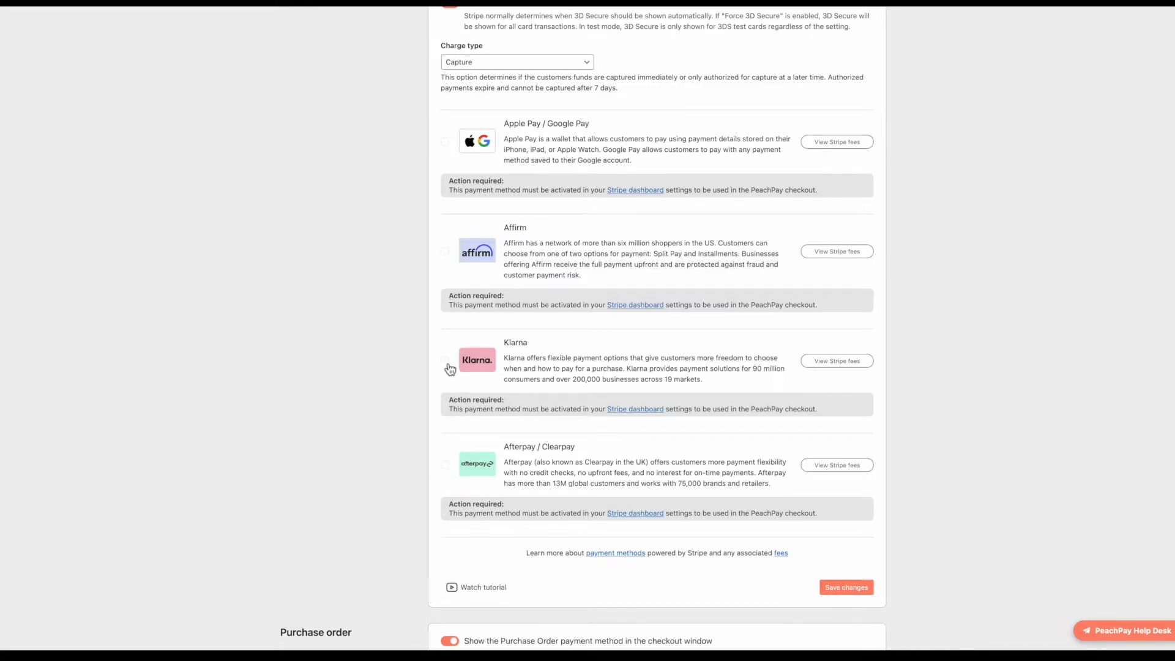
scroll(450, 277, up, 4)
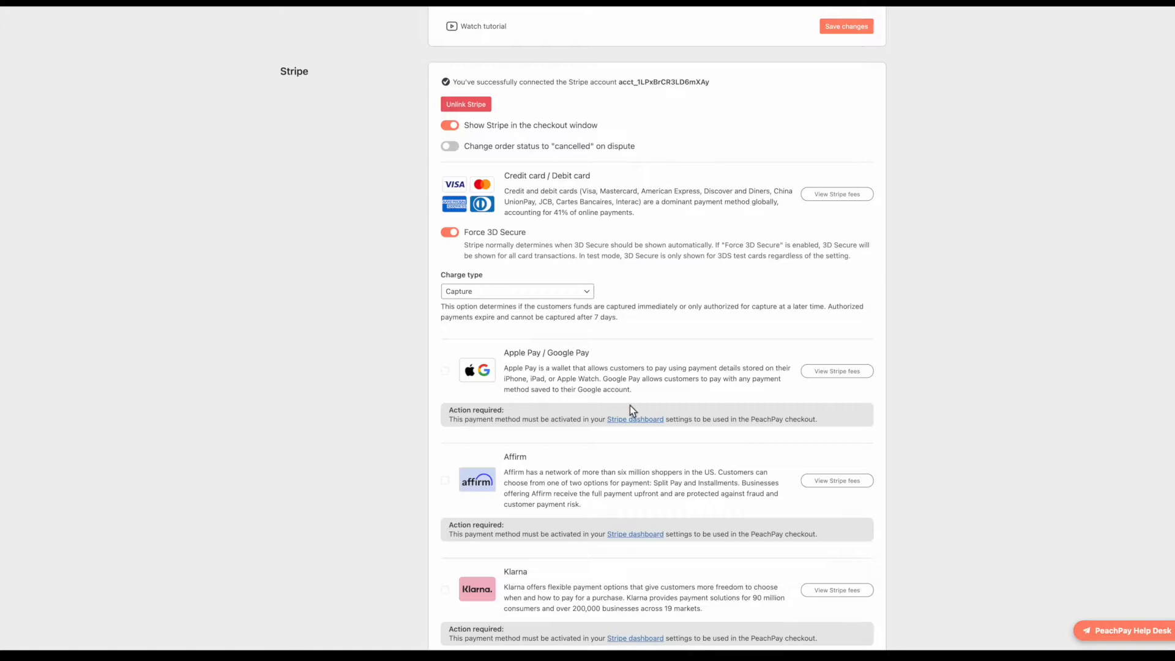
scroll(608, 409, down, 4)
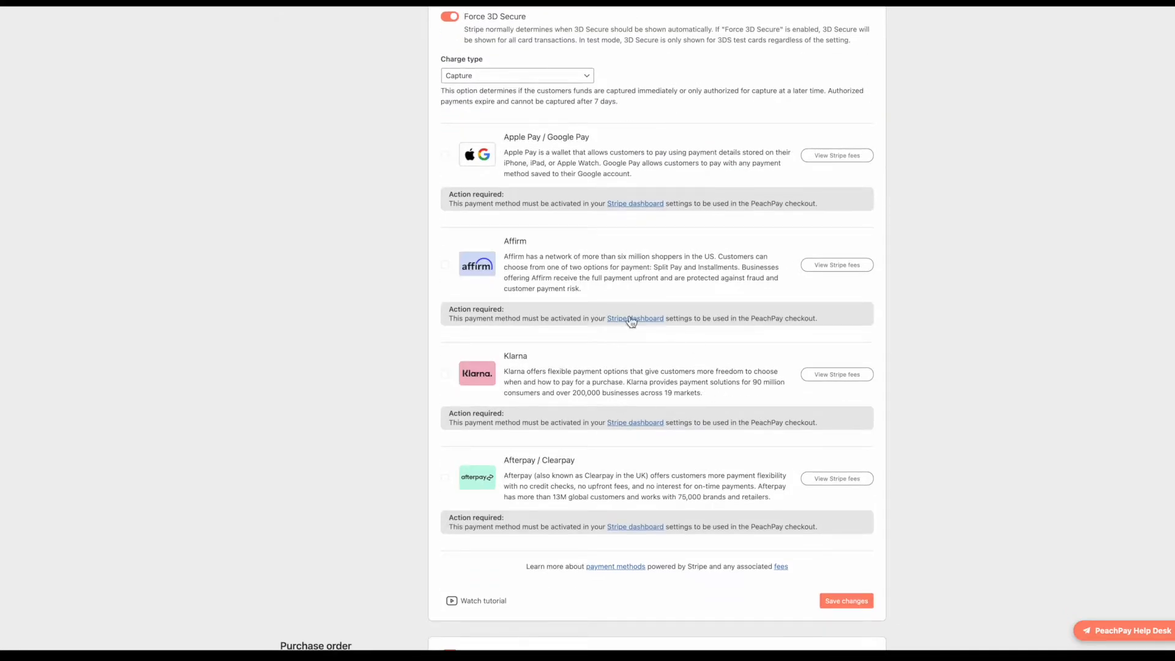
scroll(598, 468, down, 3)
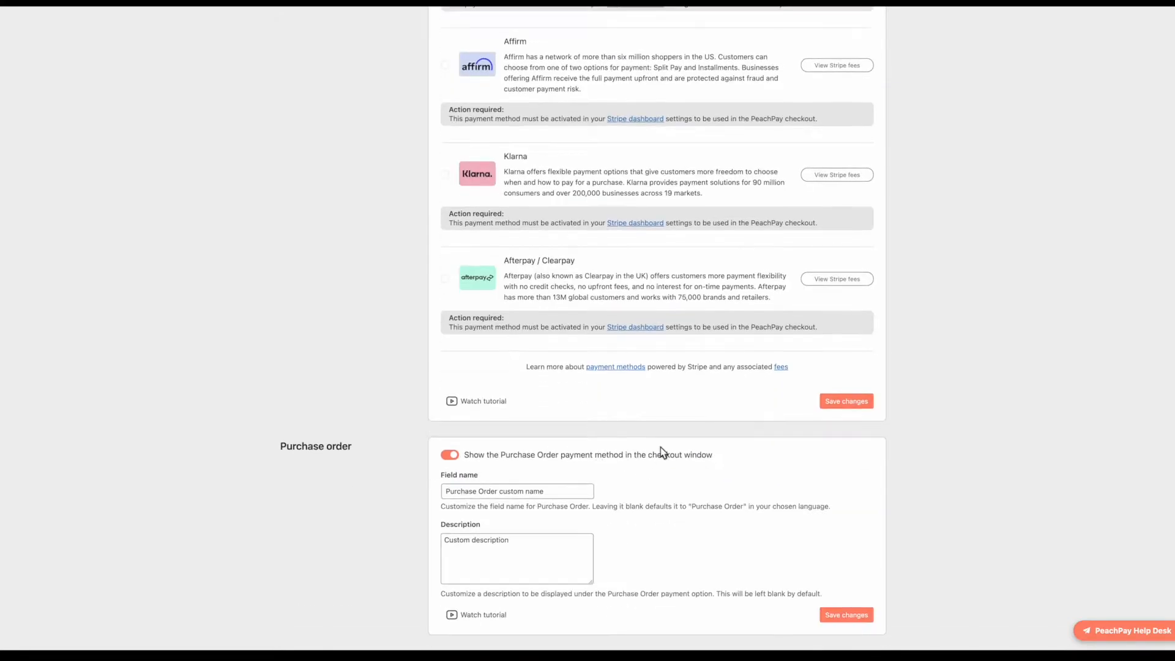
Step: Edit the Purchase Order field name and description so both end with ':D', then save
scroll(661, 453, down, 2)
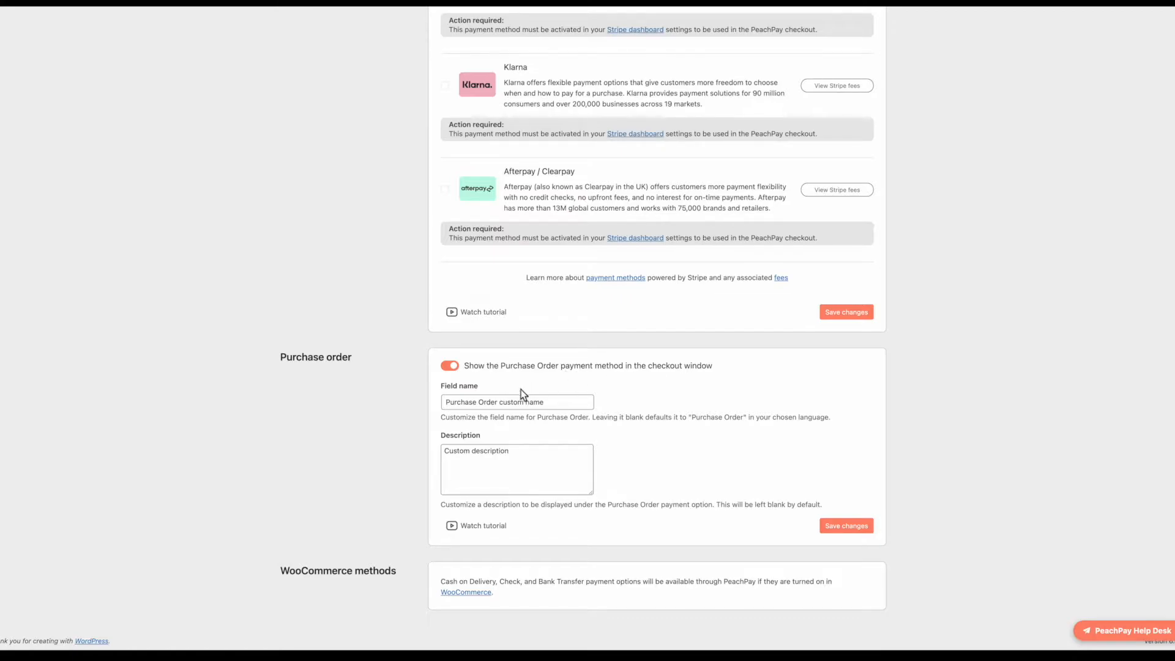
click(538, 452)
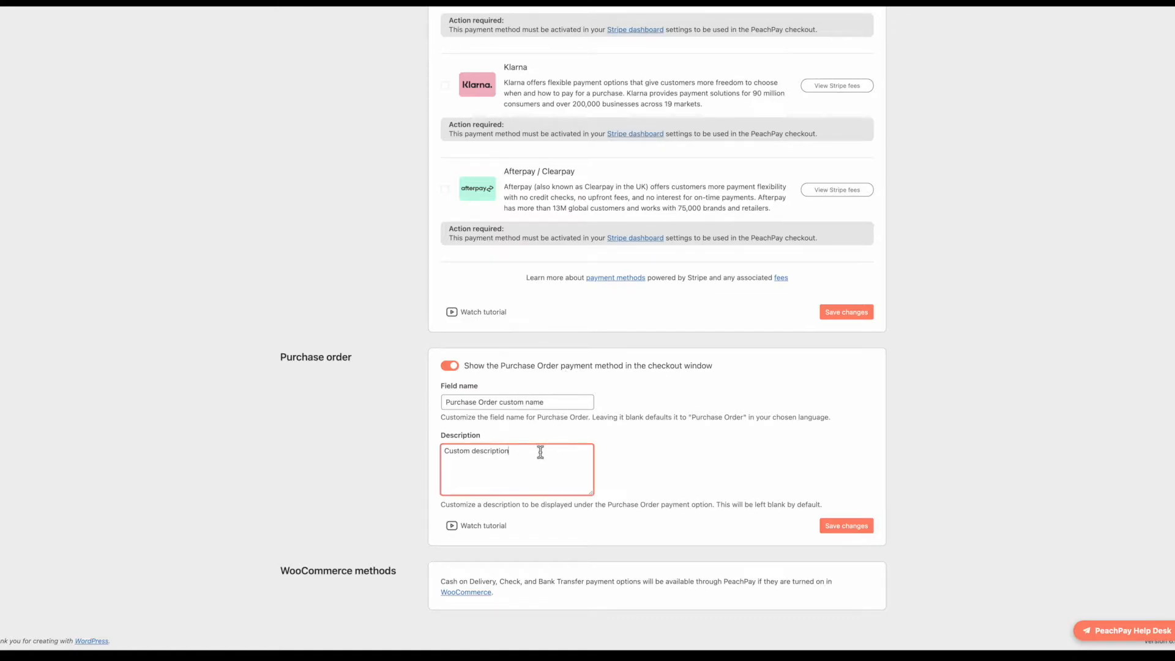
click(558, 402)
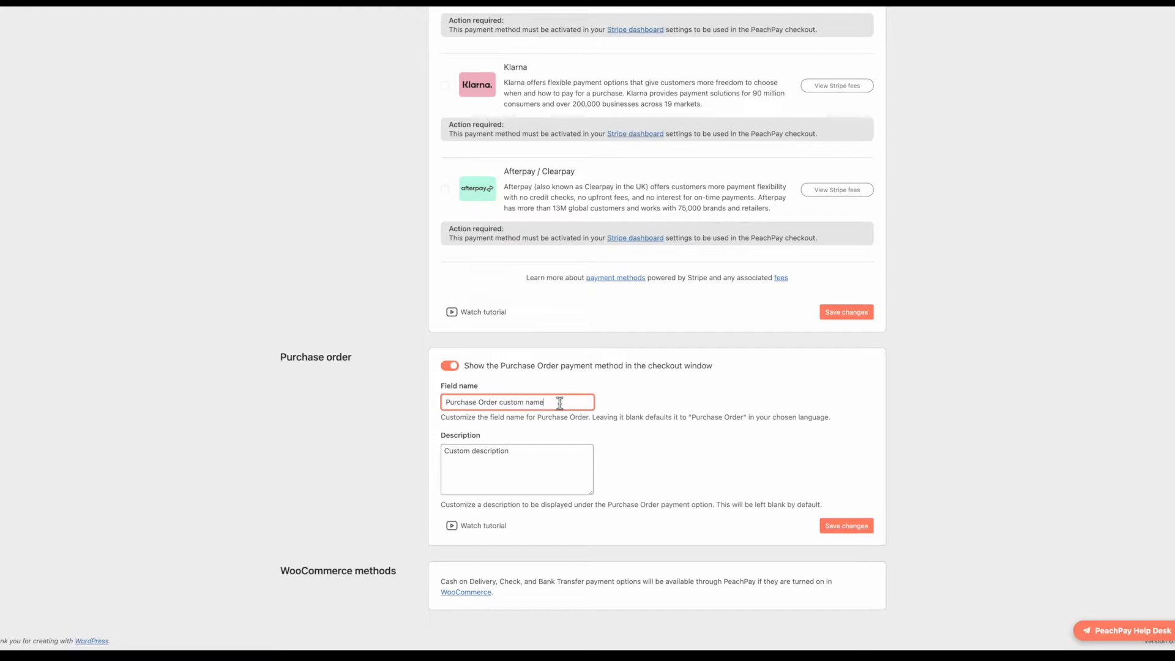
click(555, 451)
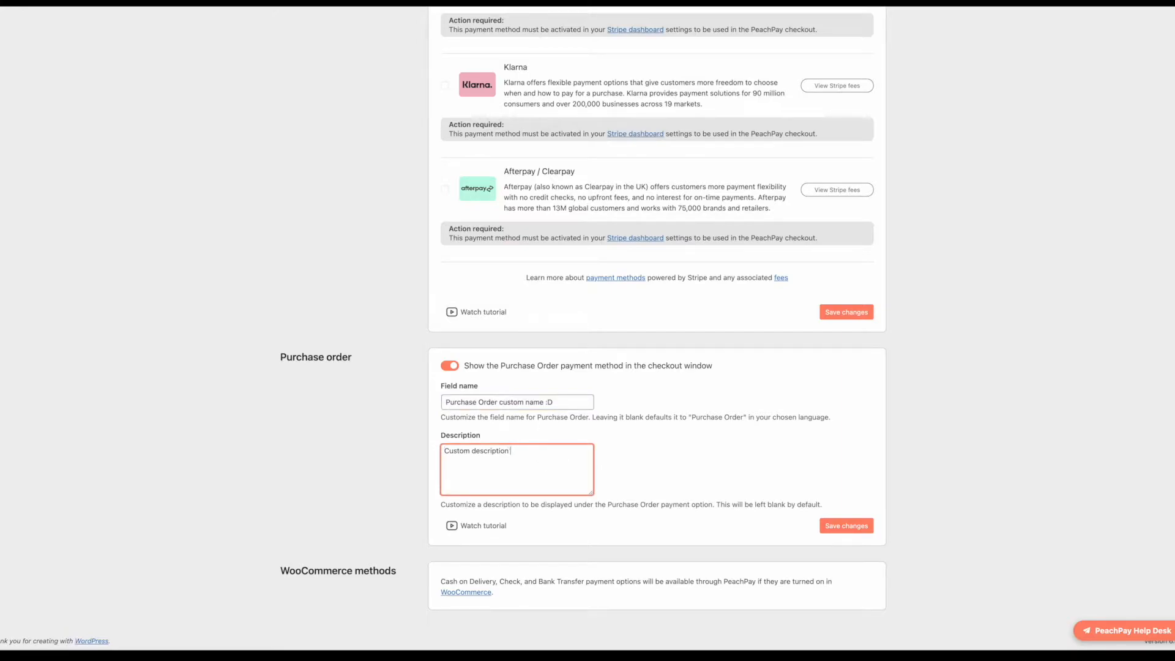
click(846, 526)
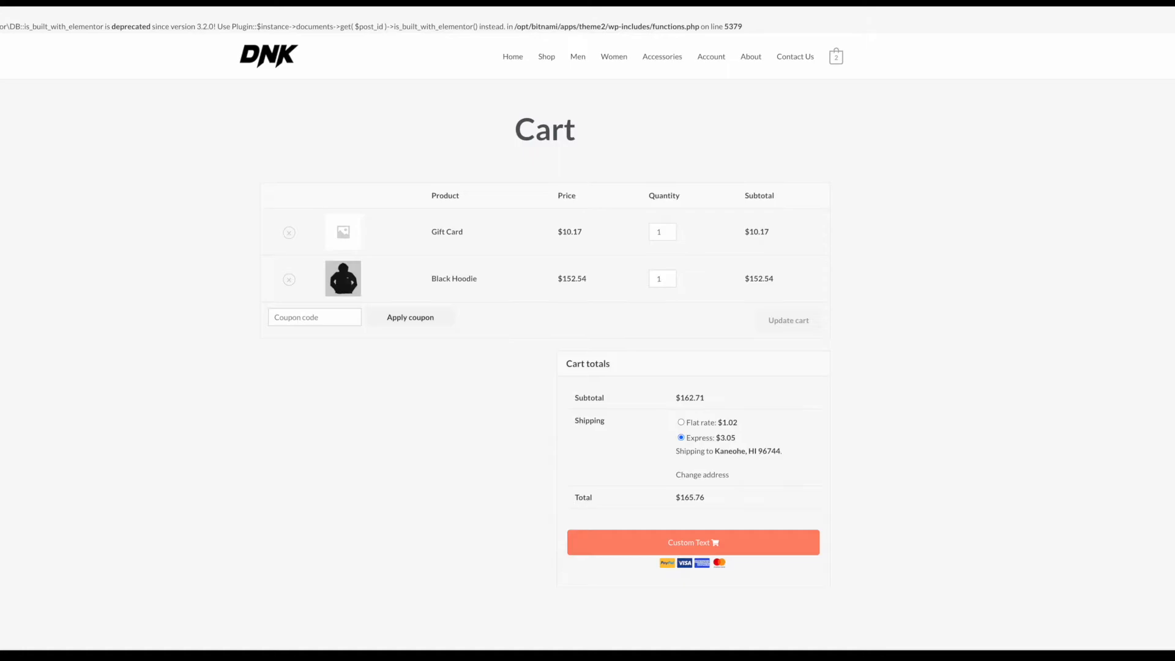
Step: Open checkout from the cart and enter the customer's e-mail, phone, name and suggested street address
click(589, 543)
click(347, 232)
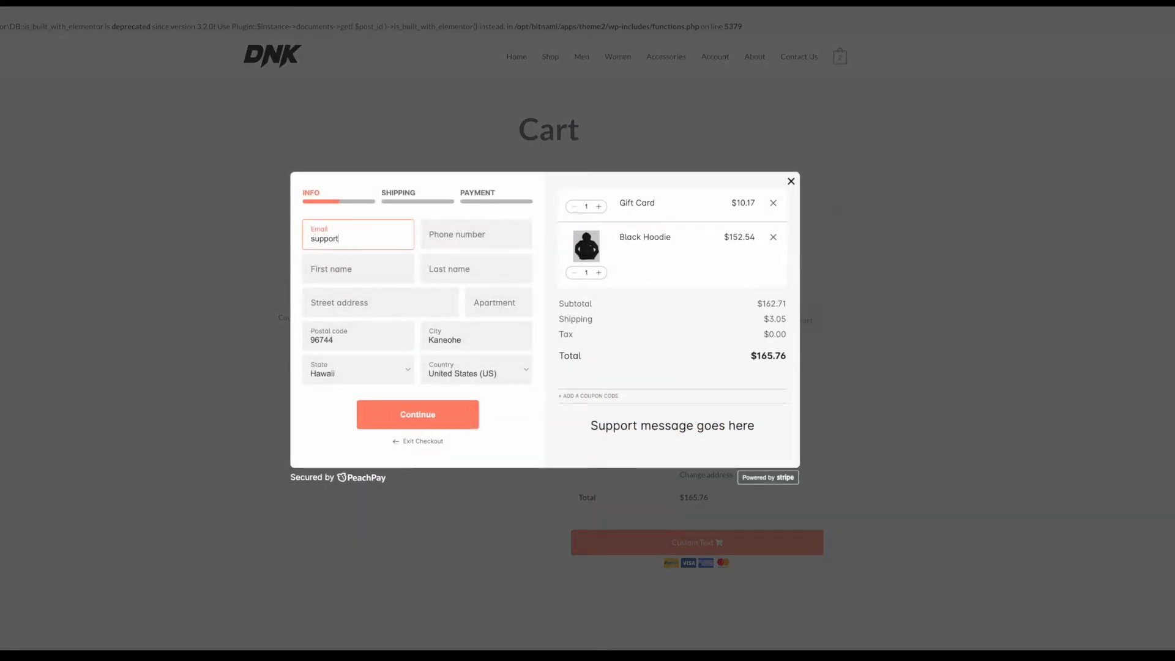
key(Tab)
text(1)
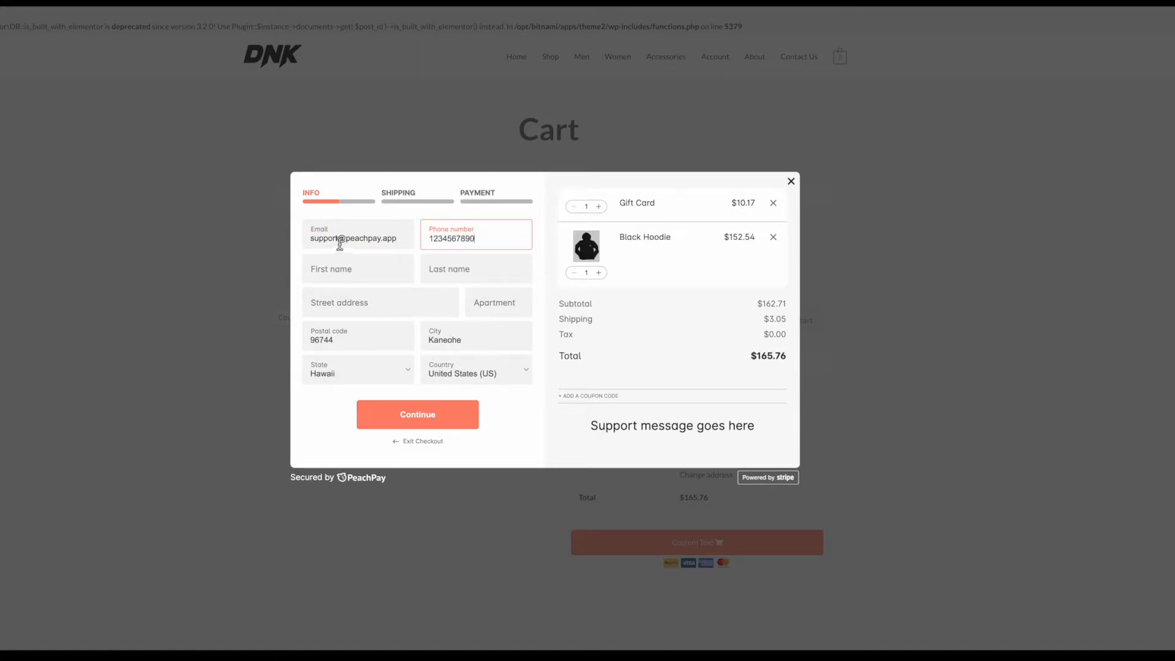
click(350, 276)
key(Tab)
text(smit)
click(347, 304)
text(45)
click(361, 326)
Step: Continue through shipping to payment and select the renamed Purchase Order method
click(441, 406)
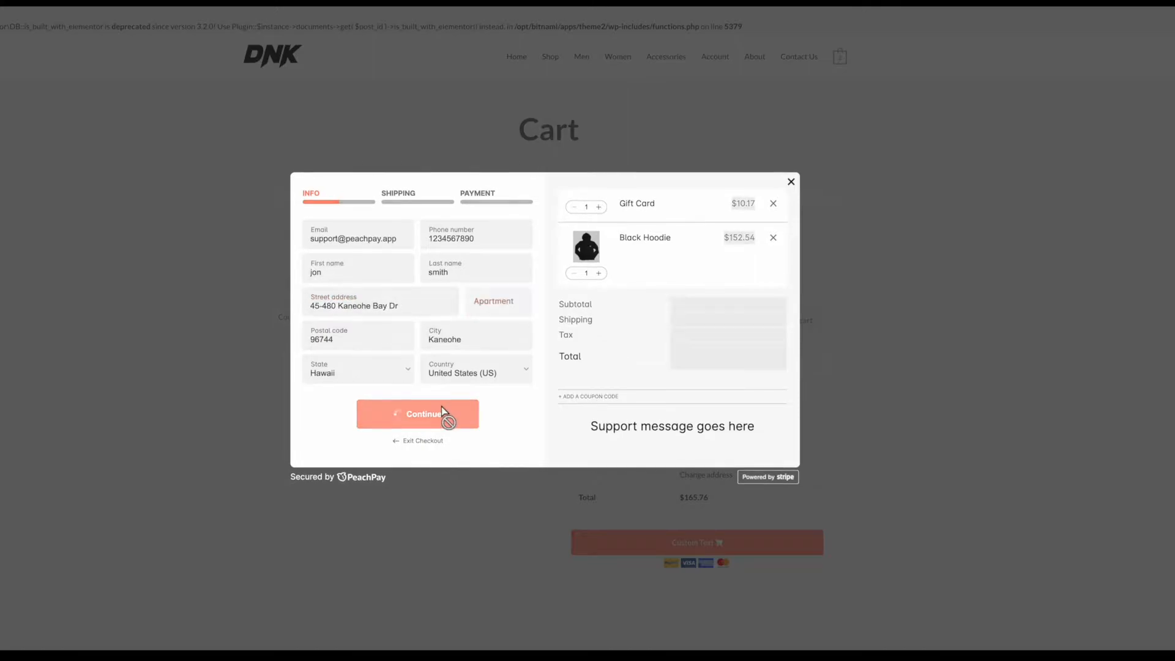
click(443, 417)
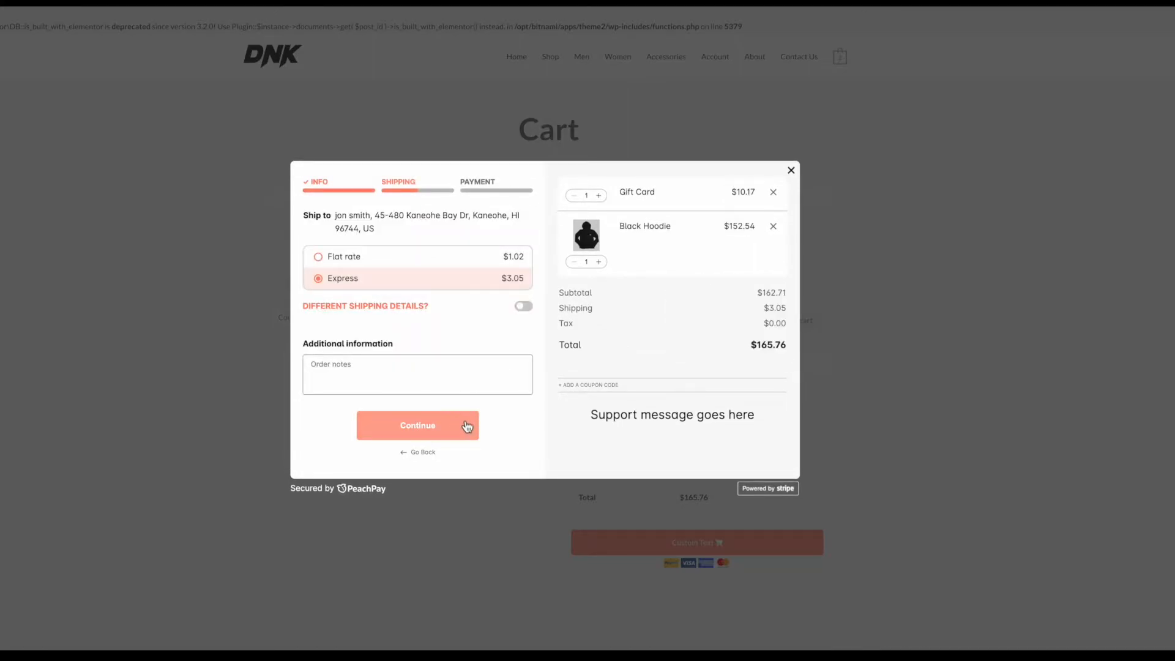
click(508, 193)
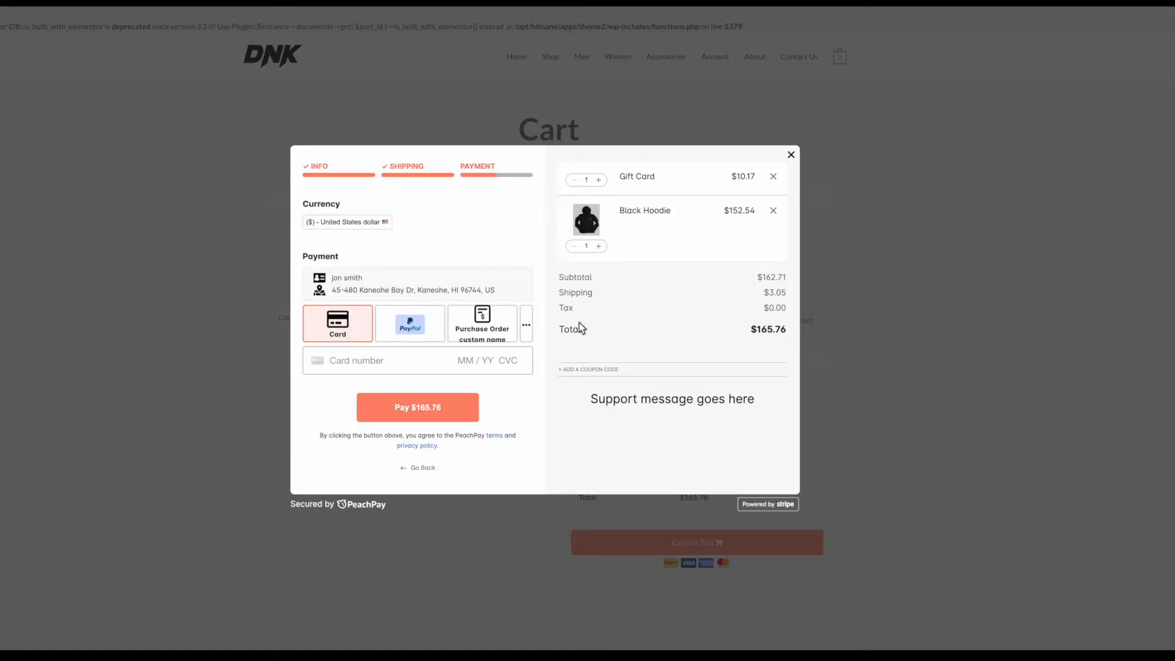
click(497, 325)
click(418, 372)
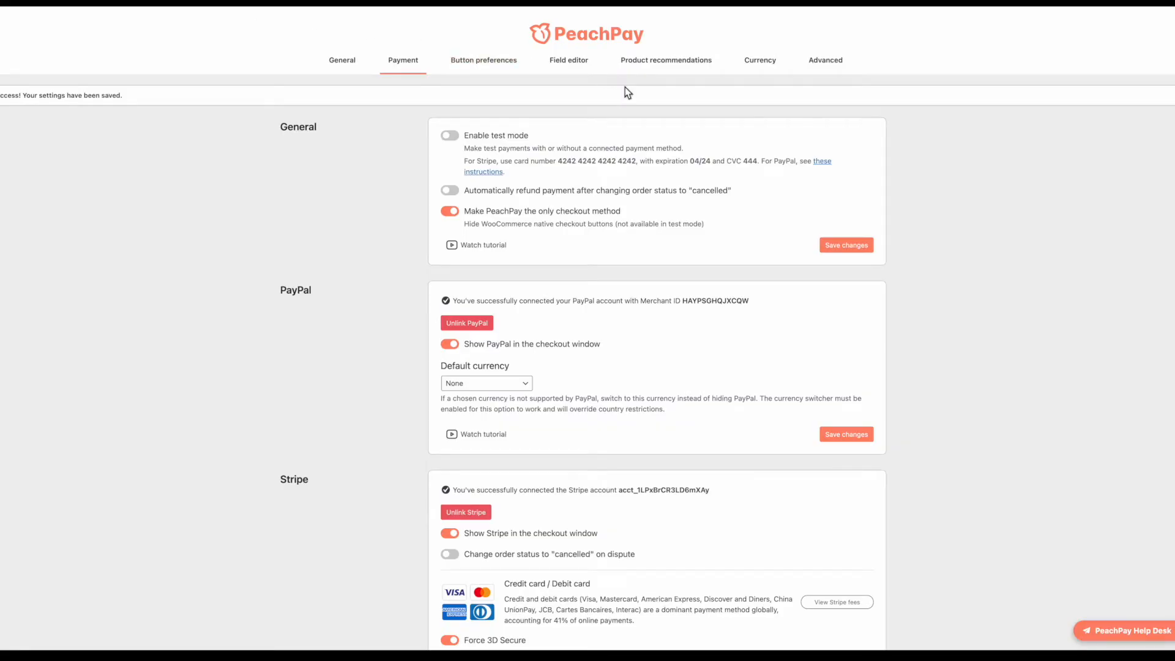
Step: Try button preferences: colour #FF6B6B, black text, no button icon, theme font off
click(507, 64)
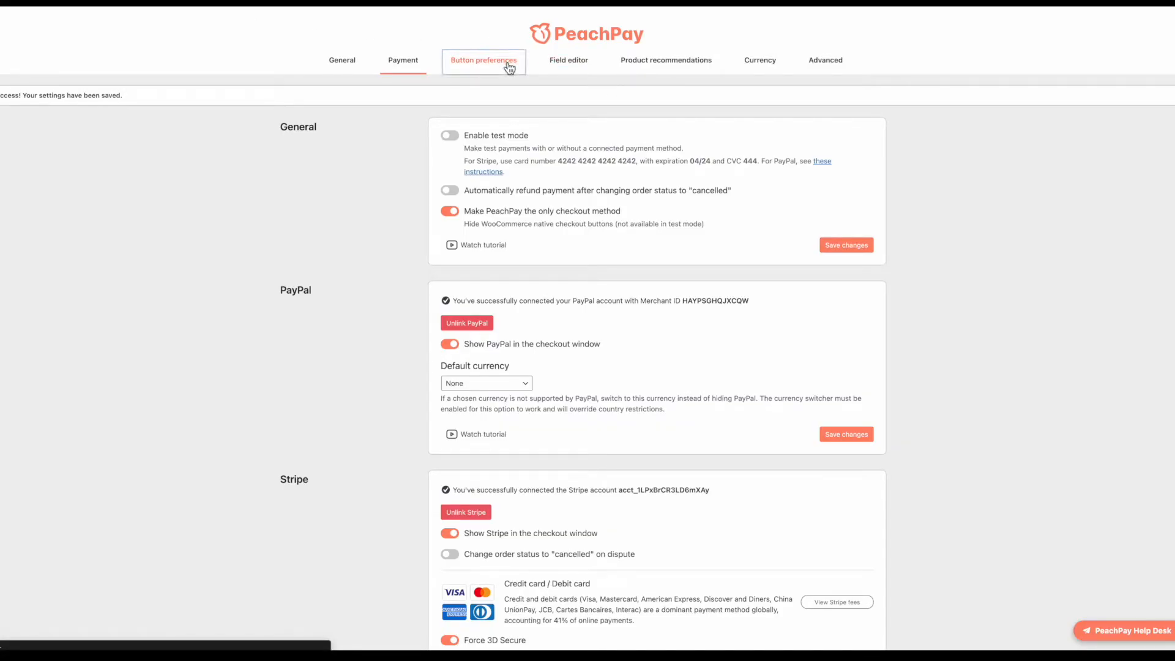
click(519, 127)
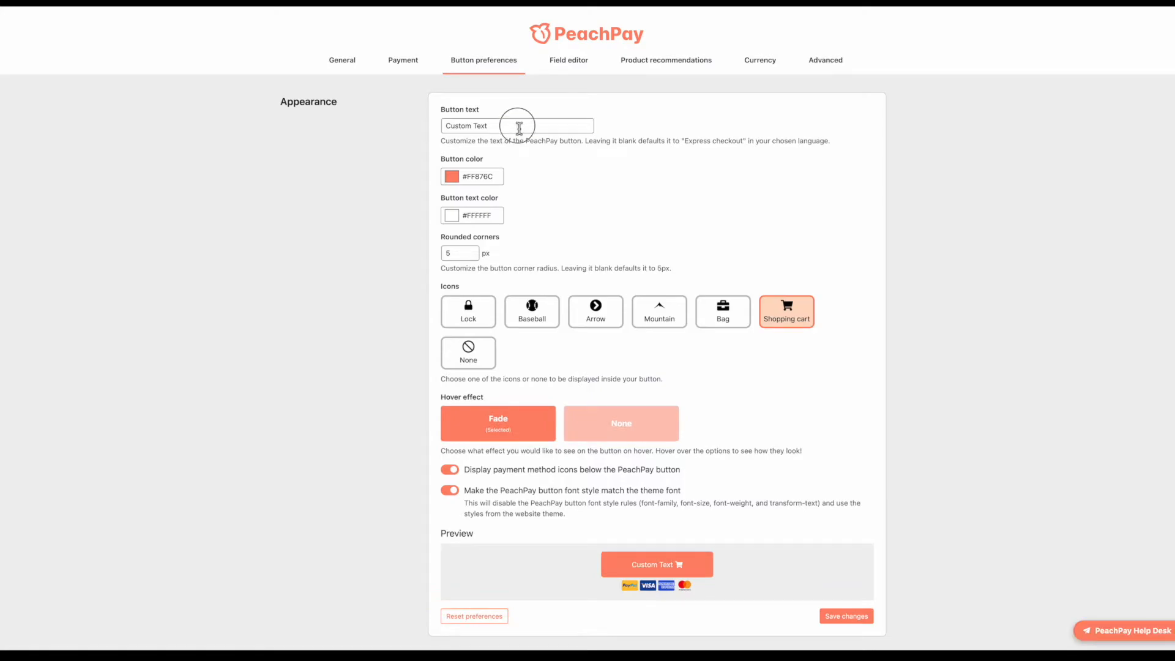
drag(519, 126, 402, 126)
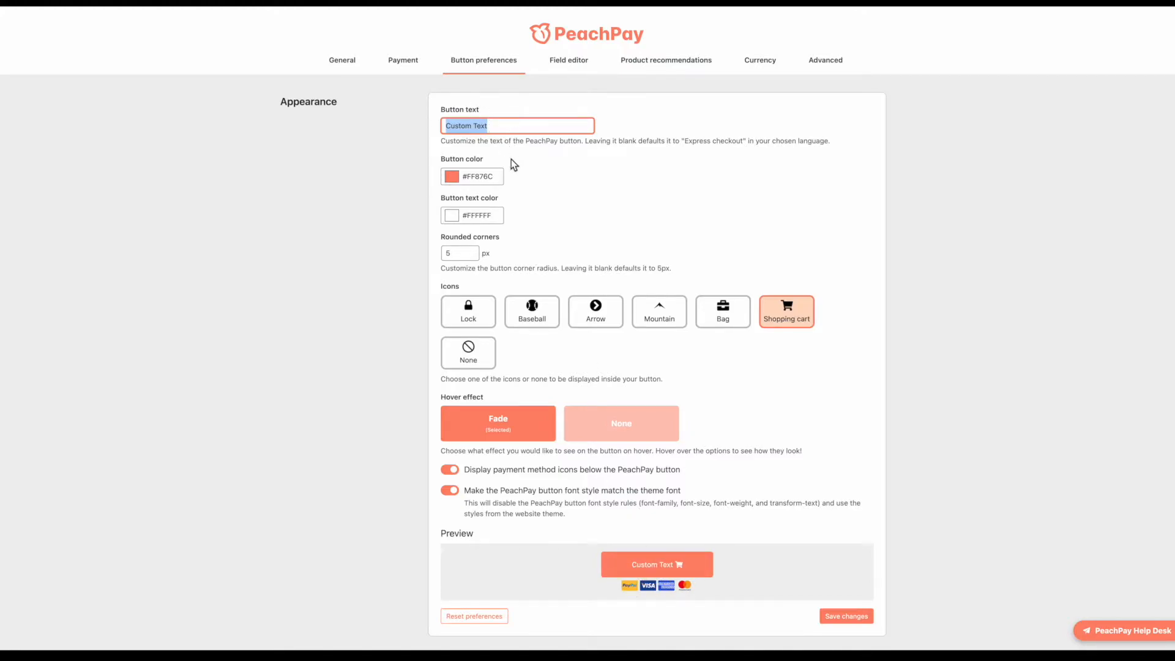
click(453, 177)
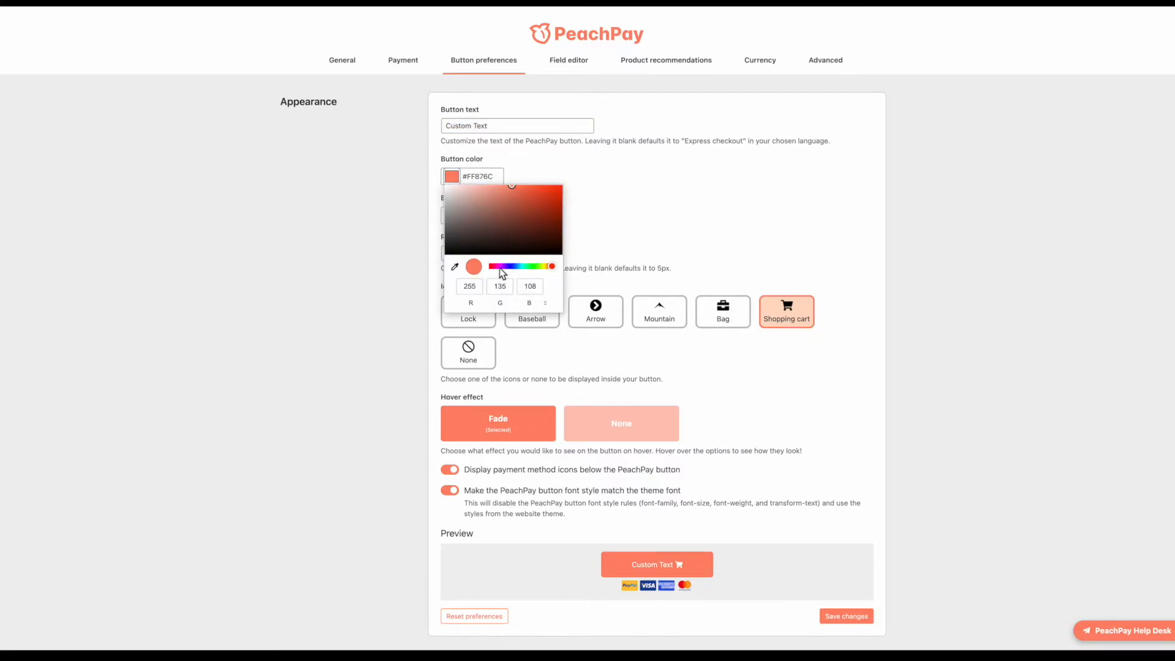
drag(505, 272, 487, 267)
click(644, 243)
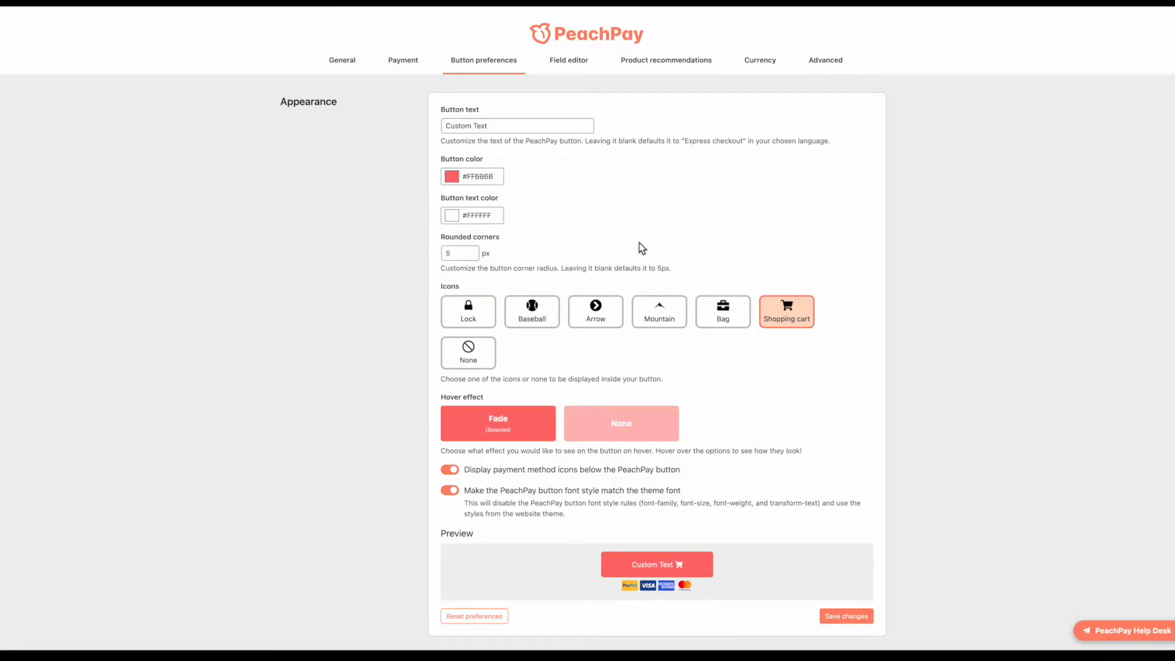
click(453, 218)
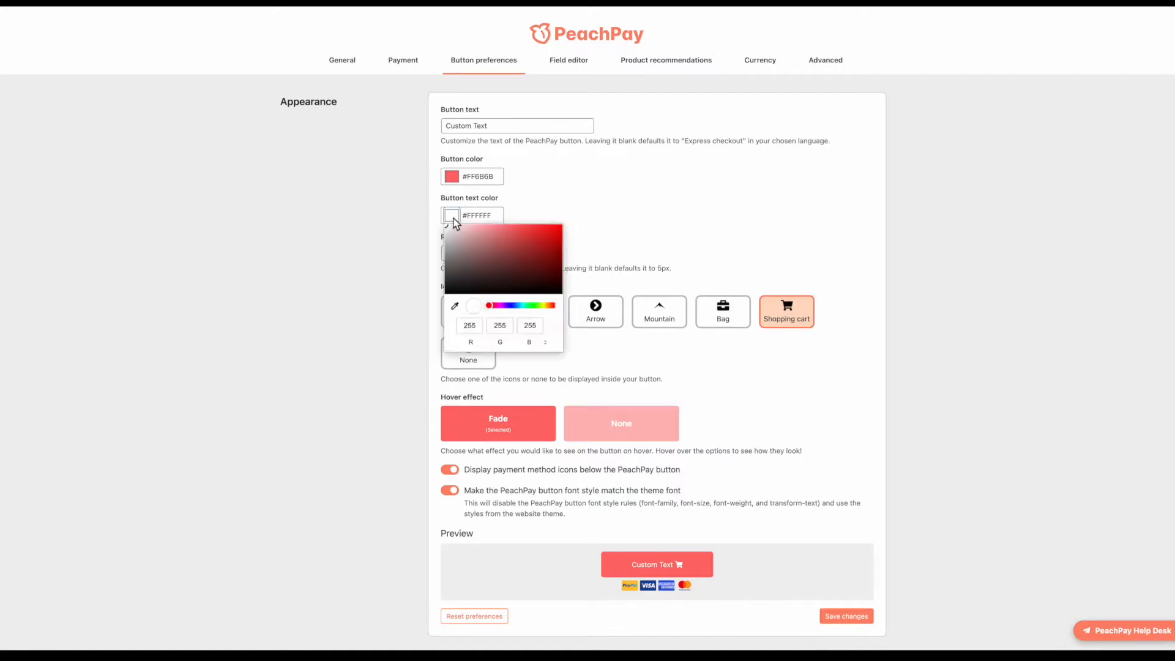
drag(476, 262, 429, 297)
click(666, 190)
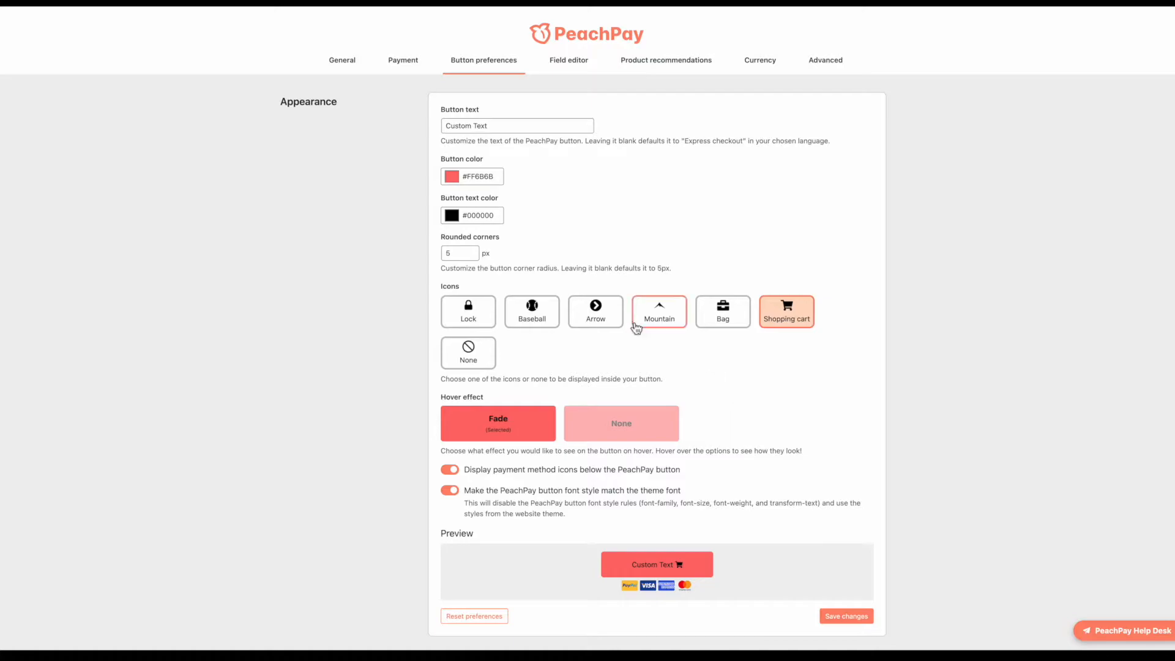
click(484, 355)
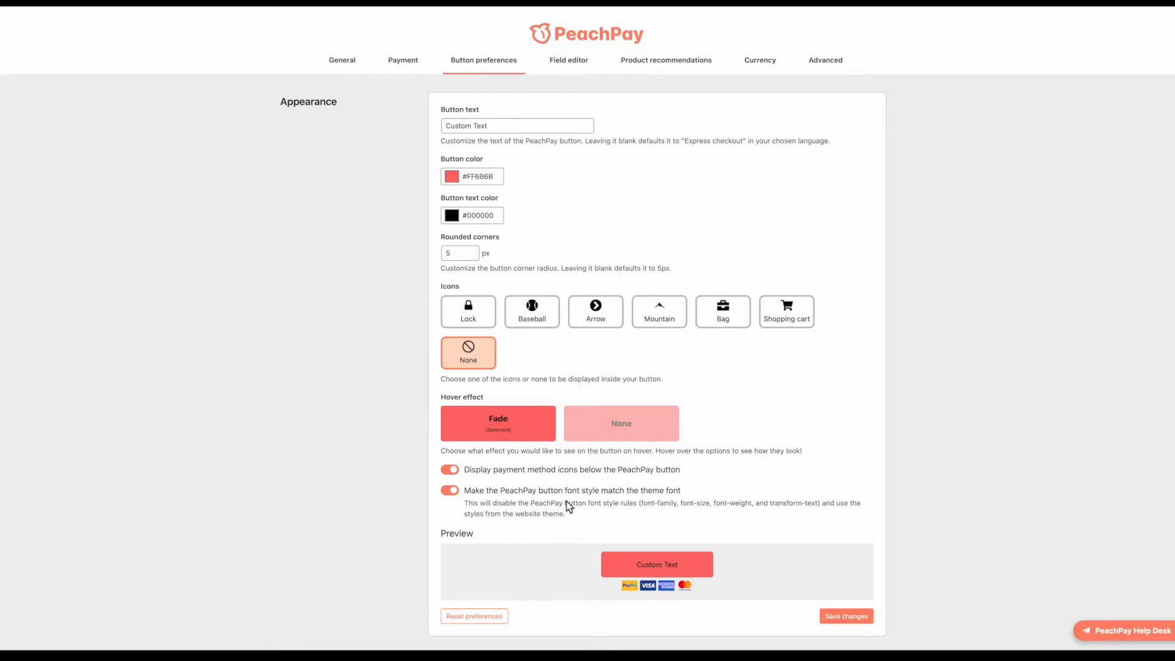
click(455, 493)
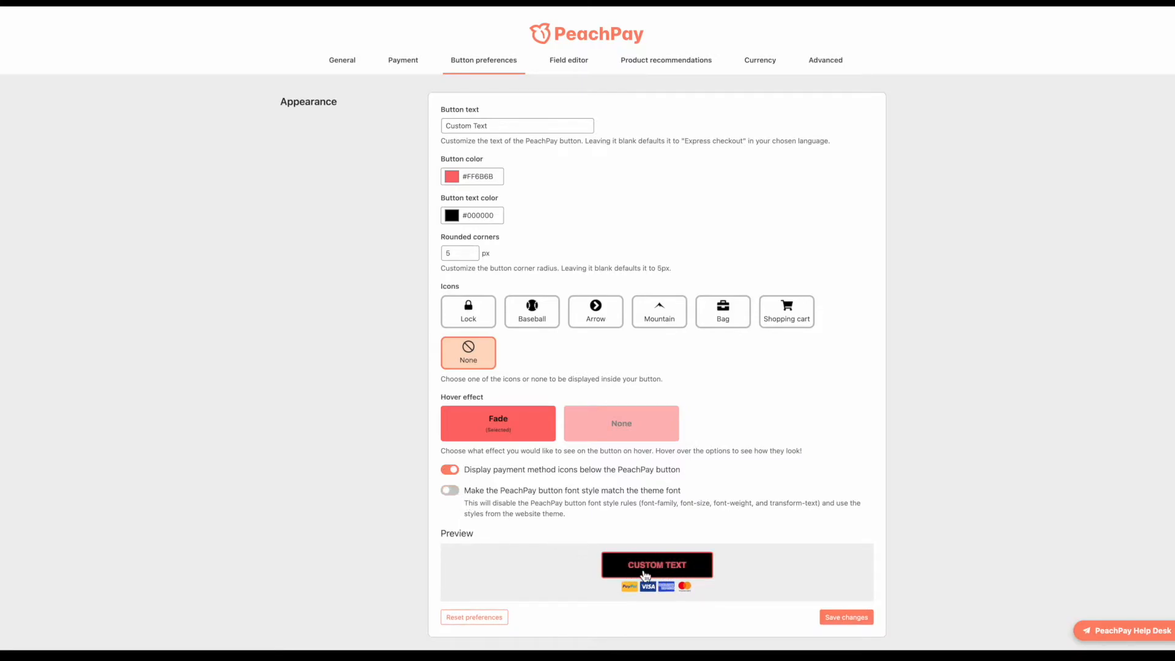
Step: Sample white (#FFFFFF) from the page as the button text colour
click(455, 219)
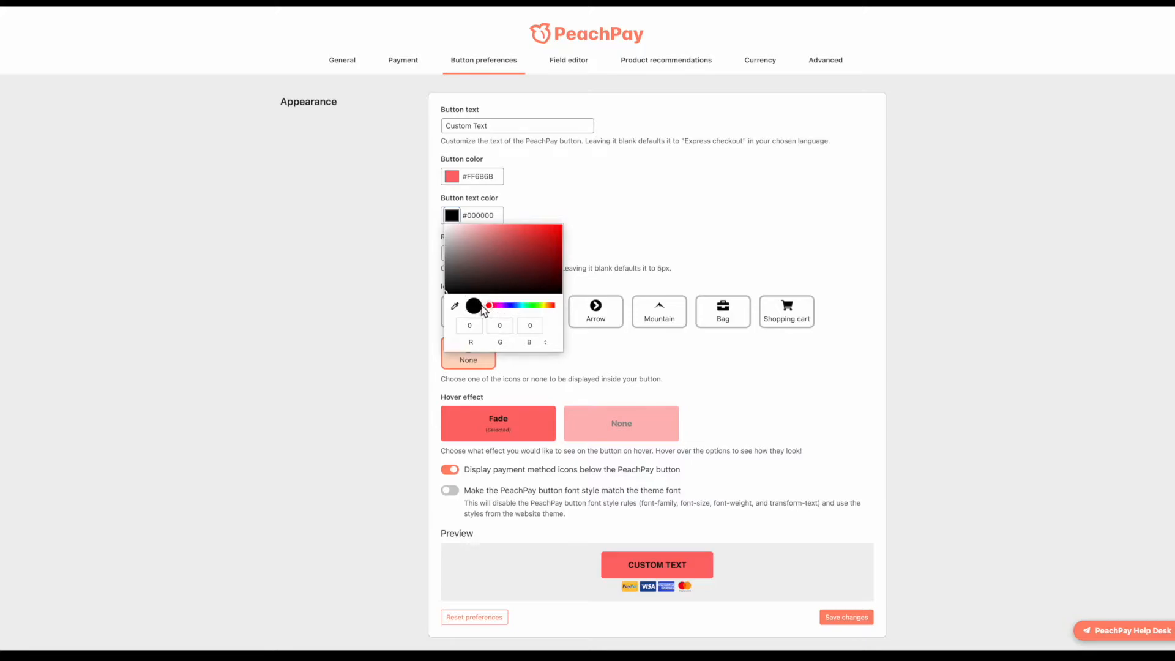
click(455, 306)
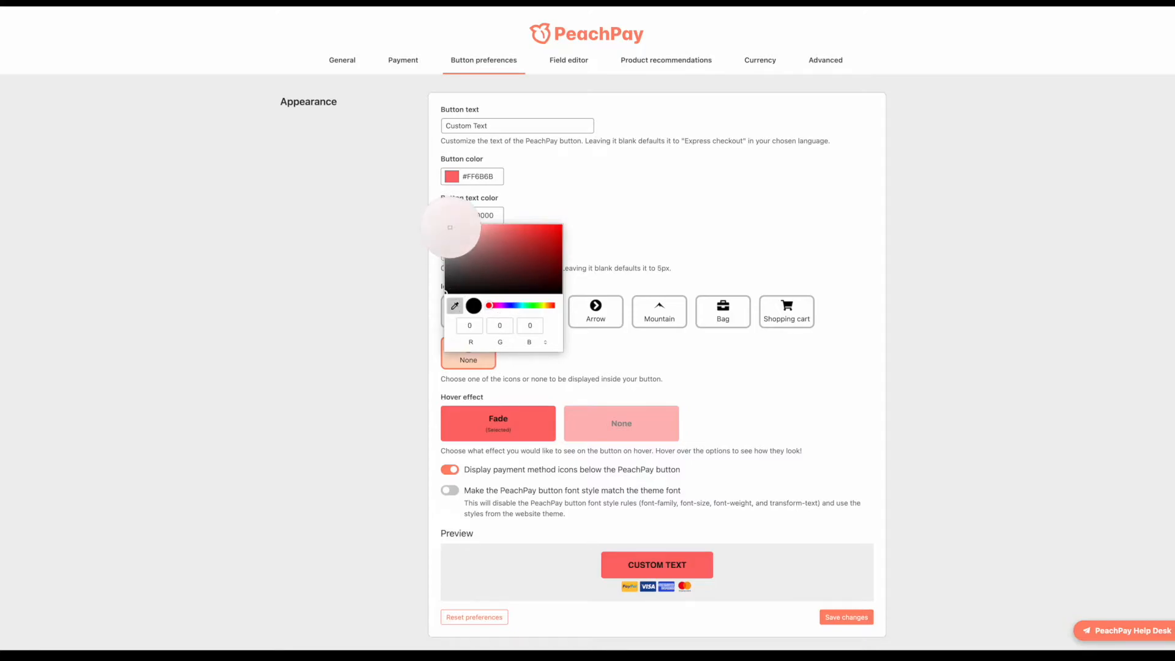
click(447, 226)
click(711, 242)
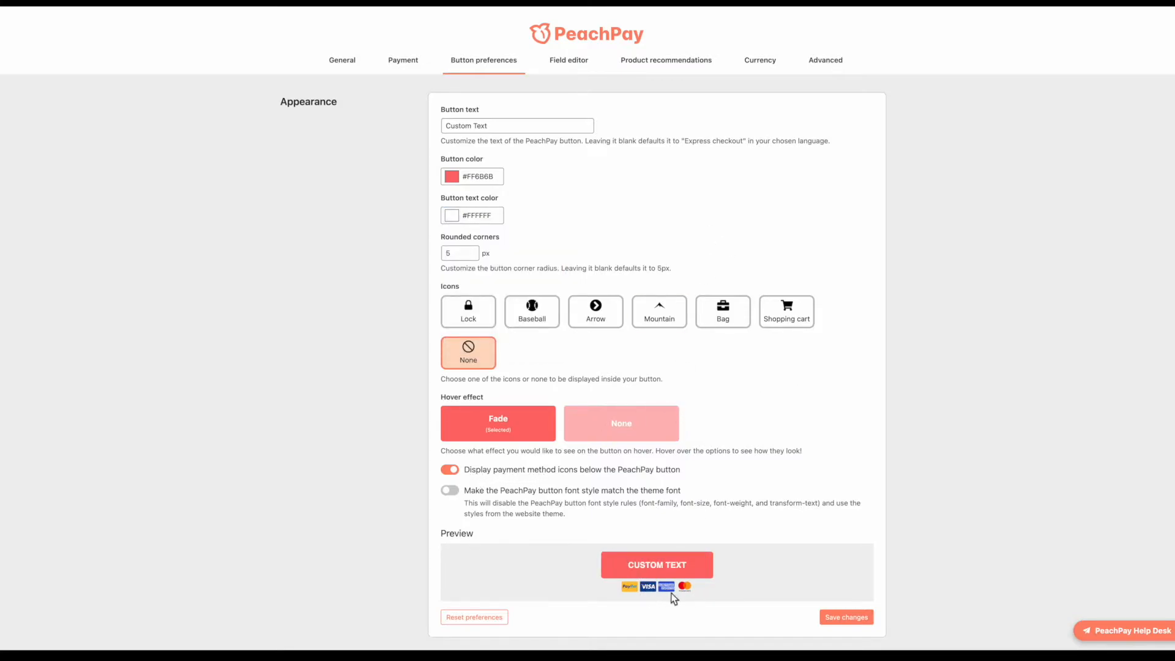
Step: Keep payment icons shown below the button and turn on matching the theme font
click(467, 474)
click(448, 470)
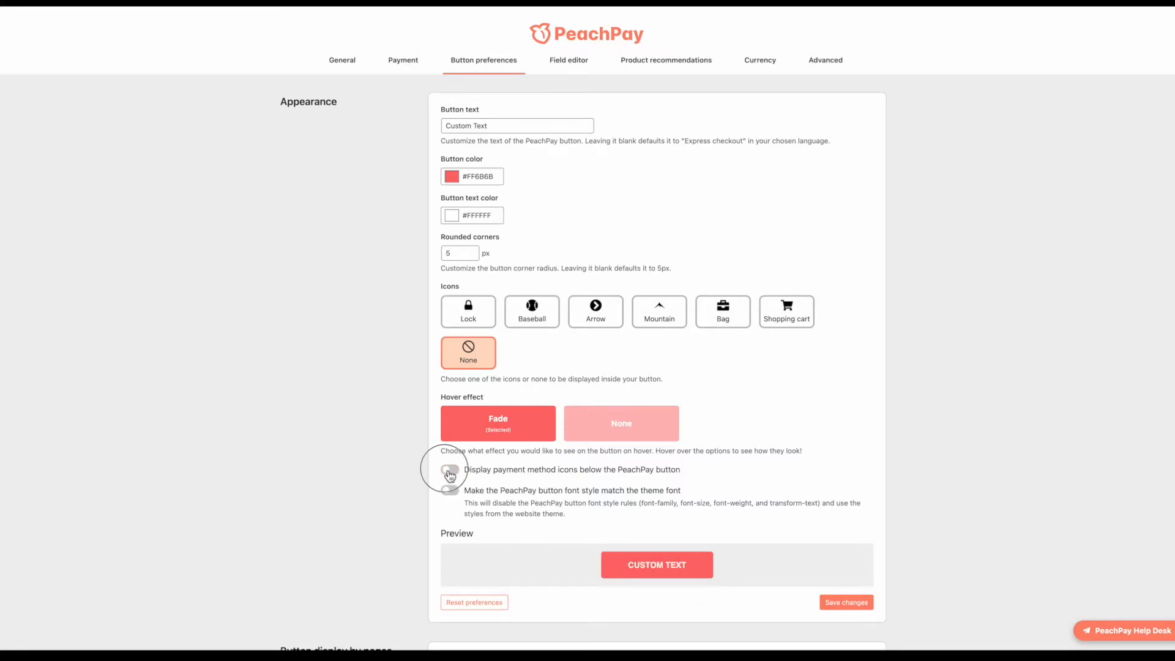
click(450, 491)
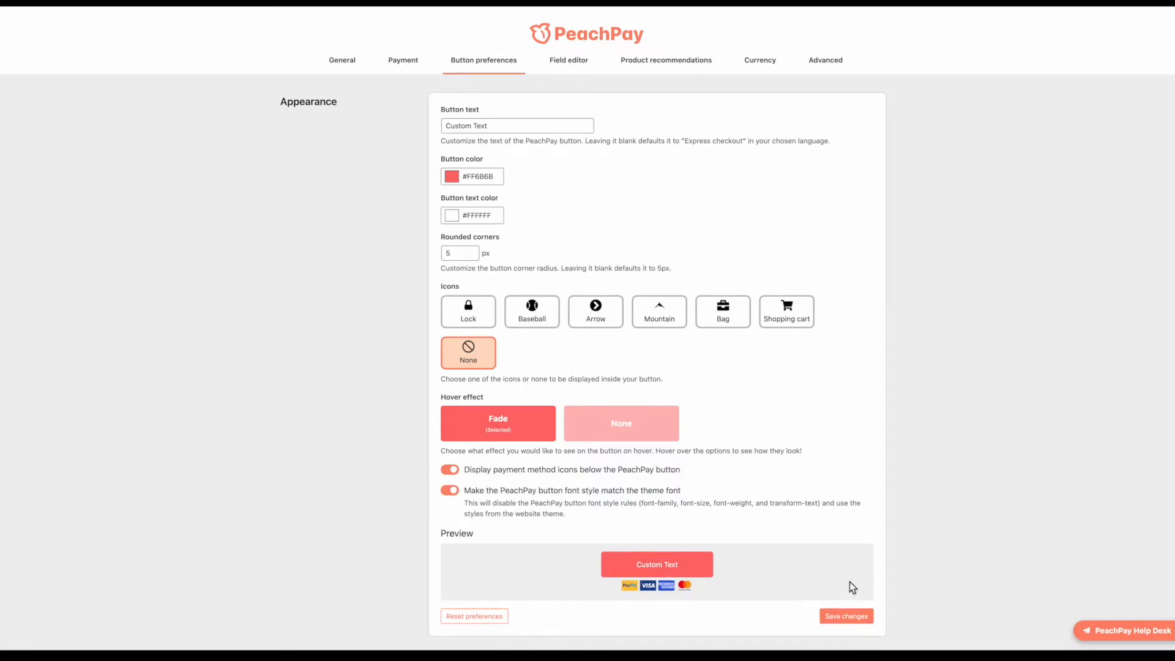
Step: Set the Product page Arrangement to 'Before "Add to Cart"' under Button display by pages
scroll(850, 581, down, 4)
scroll(874, 579, down, 4)
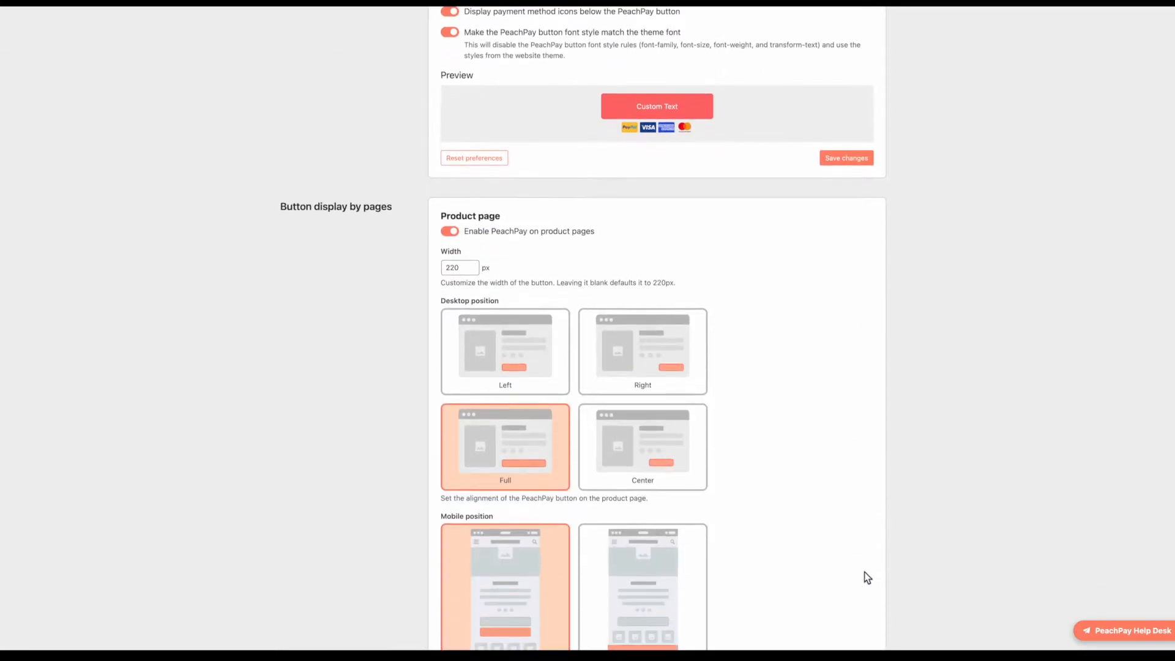
scroll(527, 355, down, 3)
scroll(702, 350, up, 1)
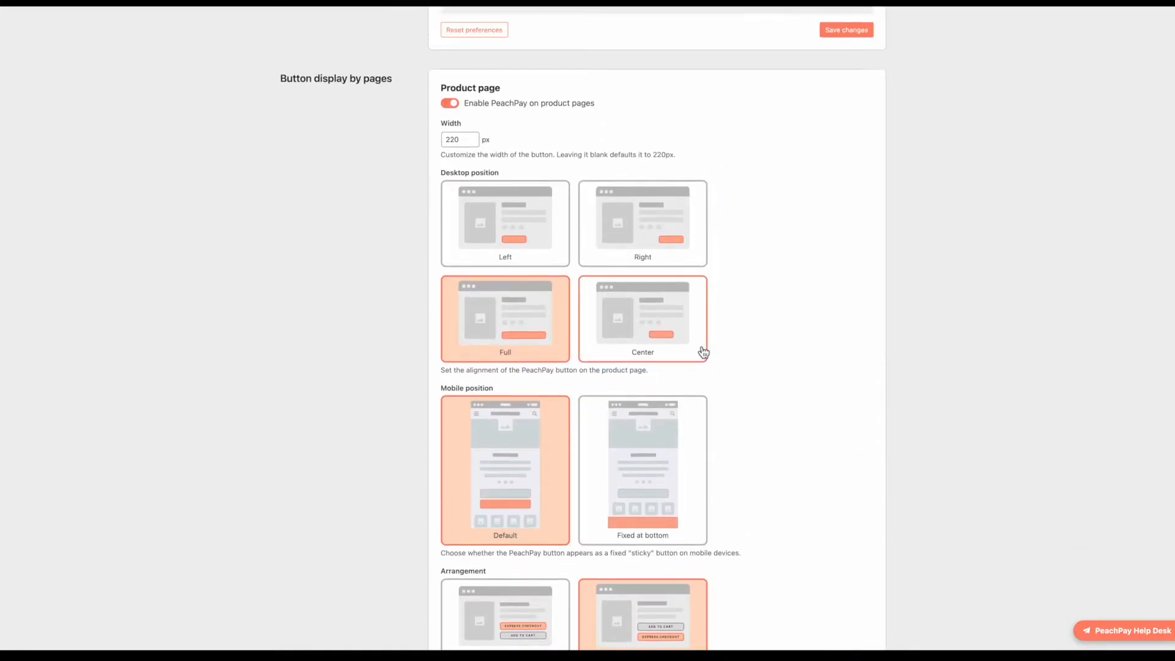
scroll(691, 353, up, 1)
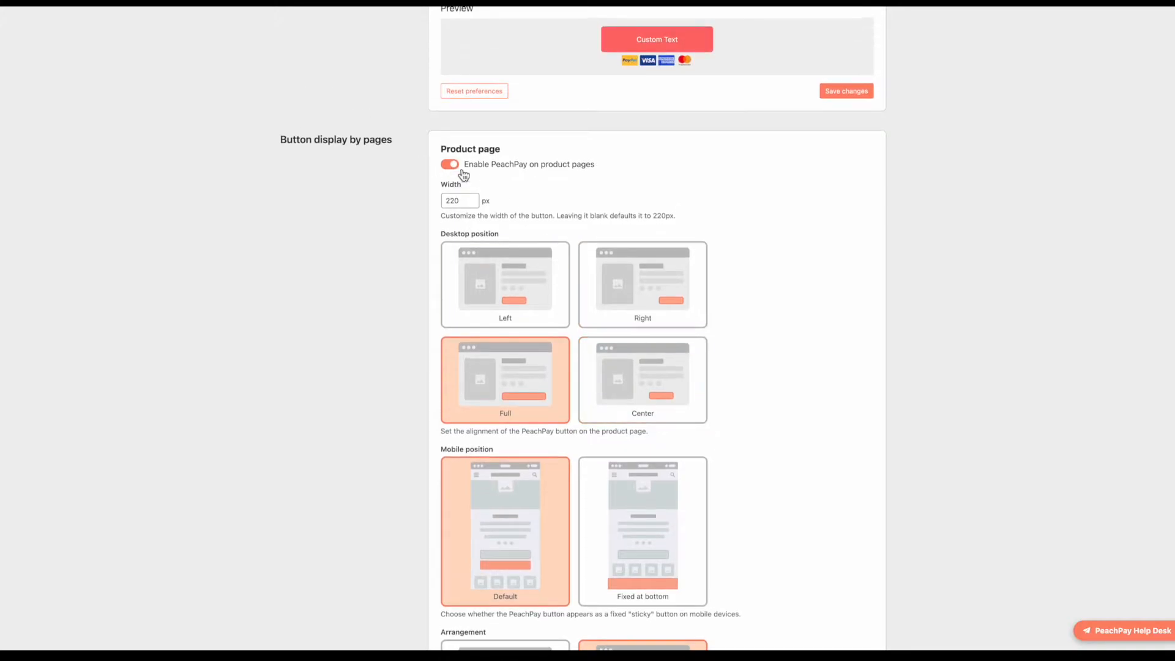
scroll(557, 319, down, 2)
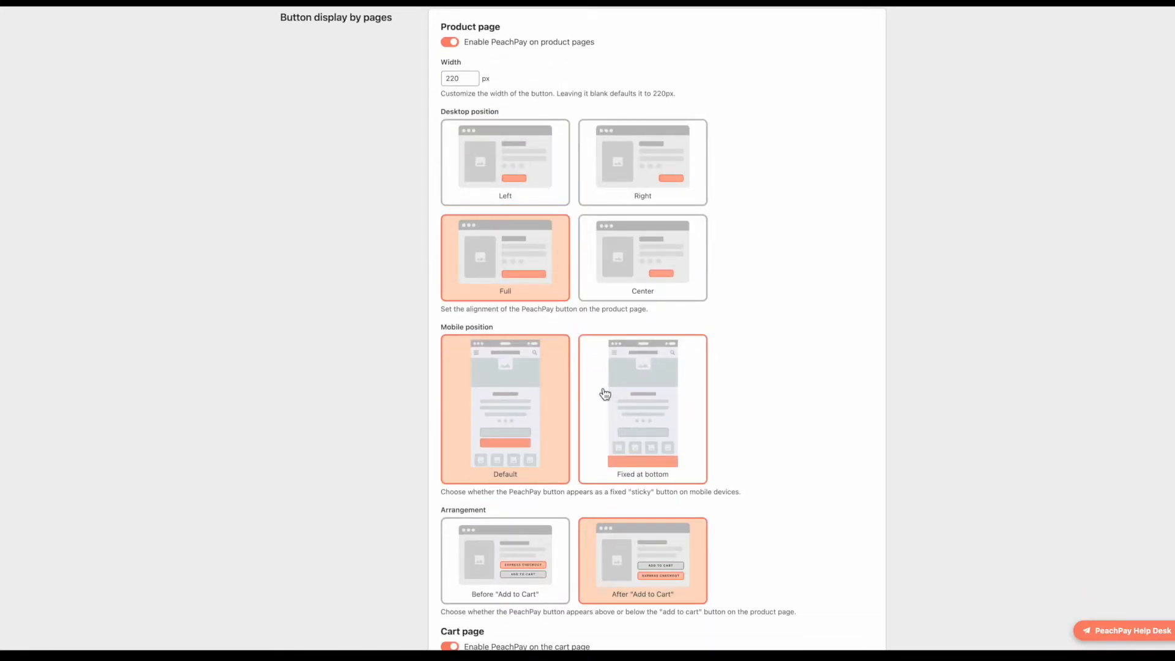
scroll(604, 395, down, 1)
scroll(610, 339, up, 2)
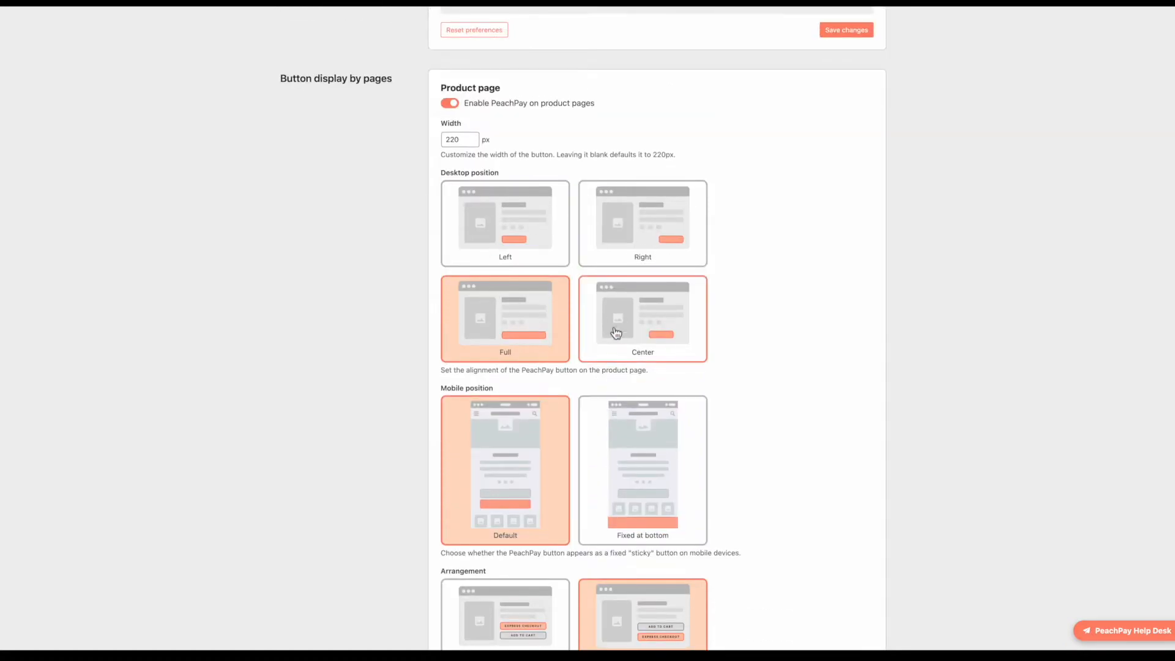
scroll(533, 490, down, 3)
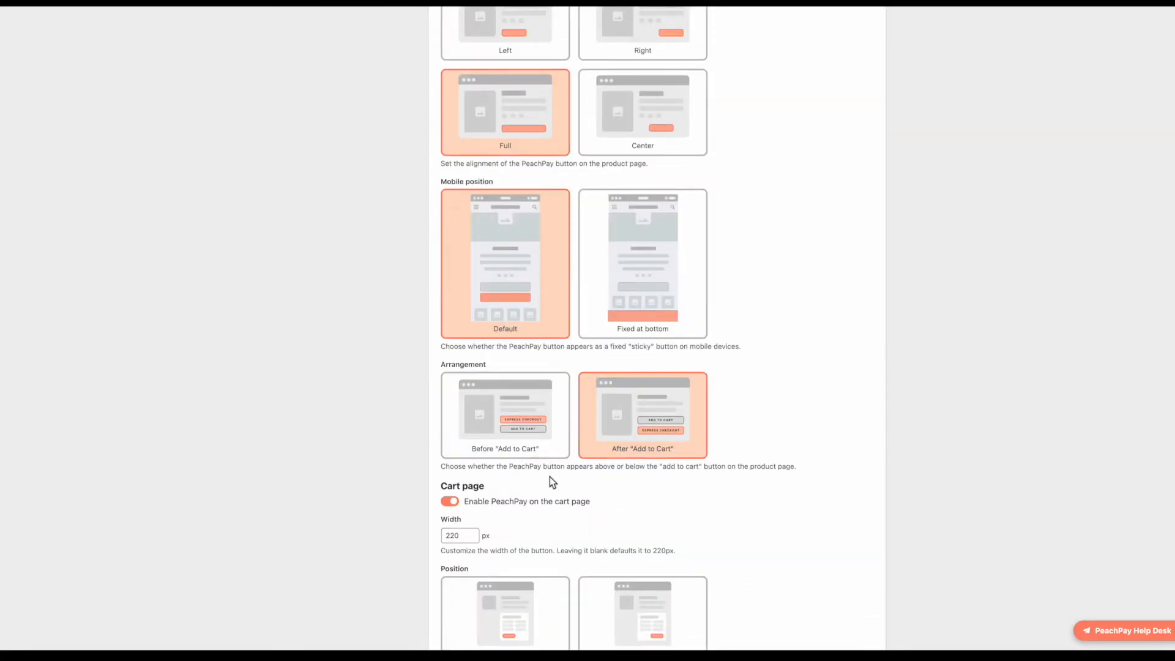
click(489, 445)
scroll(539, 469, up, 1)
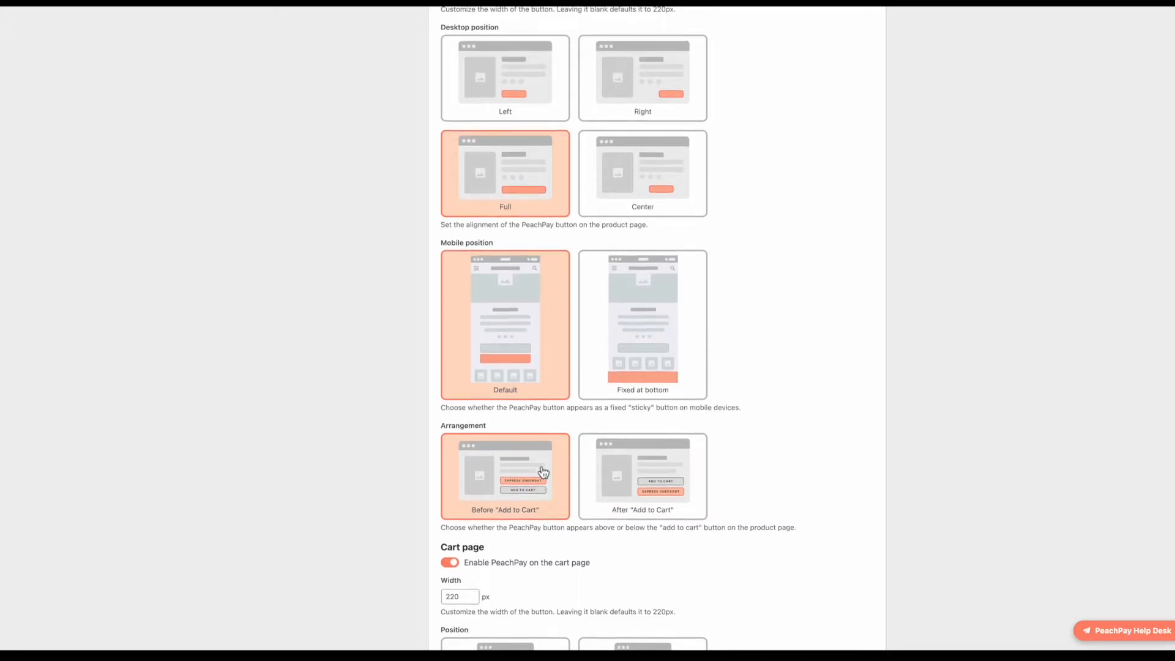
scroll(542, 472, up, 5)
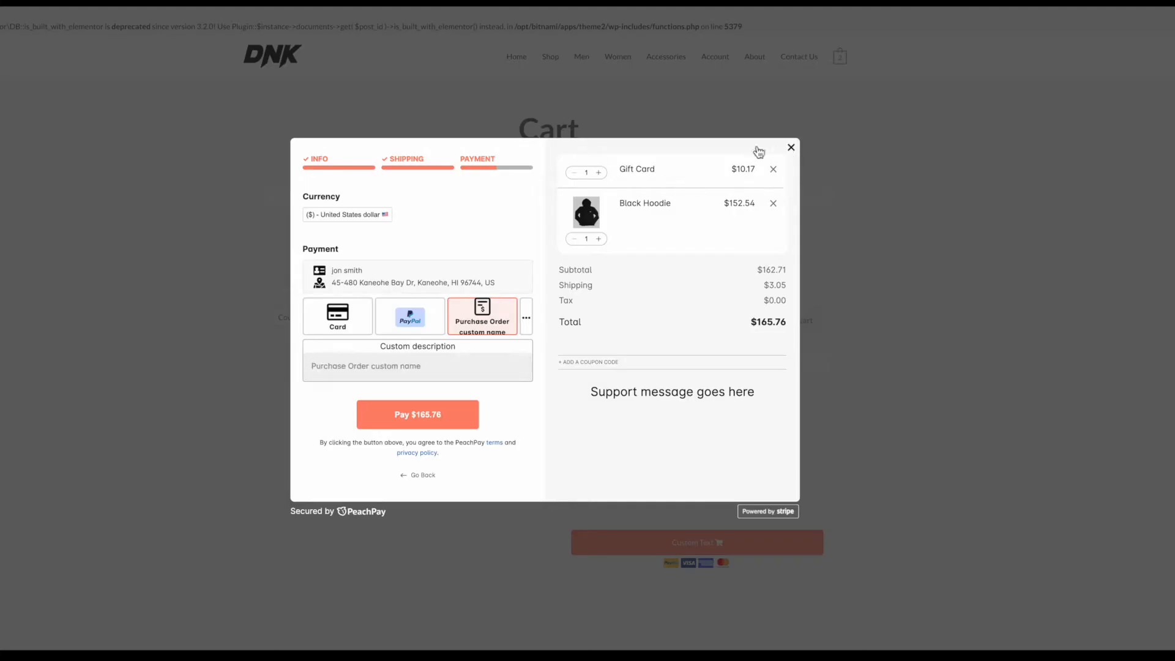
Step: Close the PeachPay checkout and go from Shop to the Black Hoodie product page
click(791, 148)
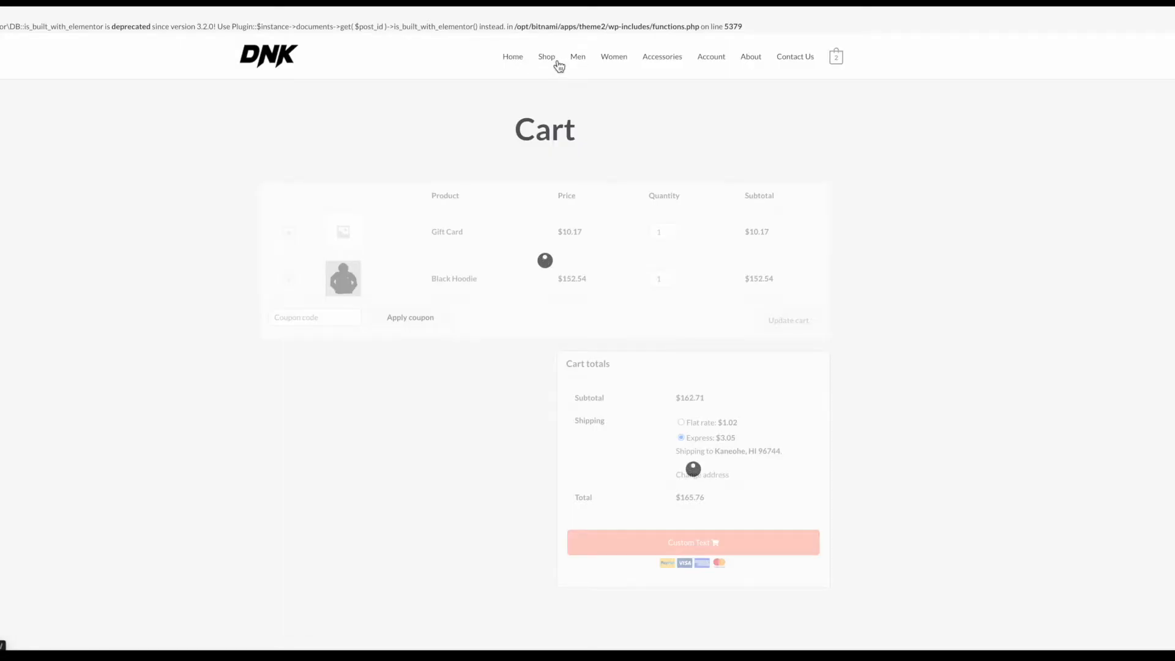
click(557, 64)
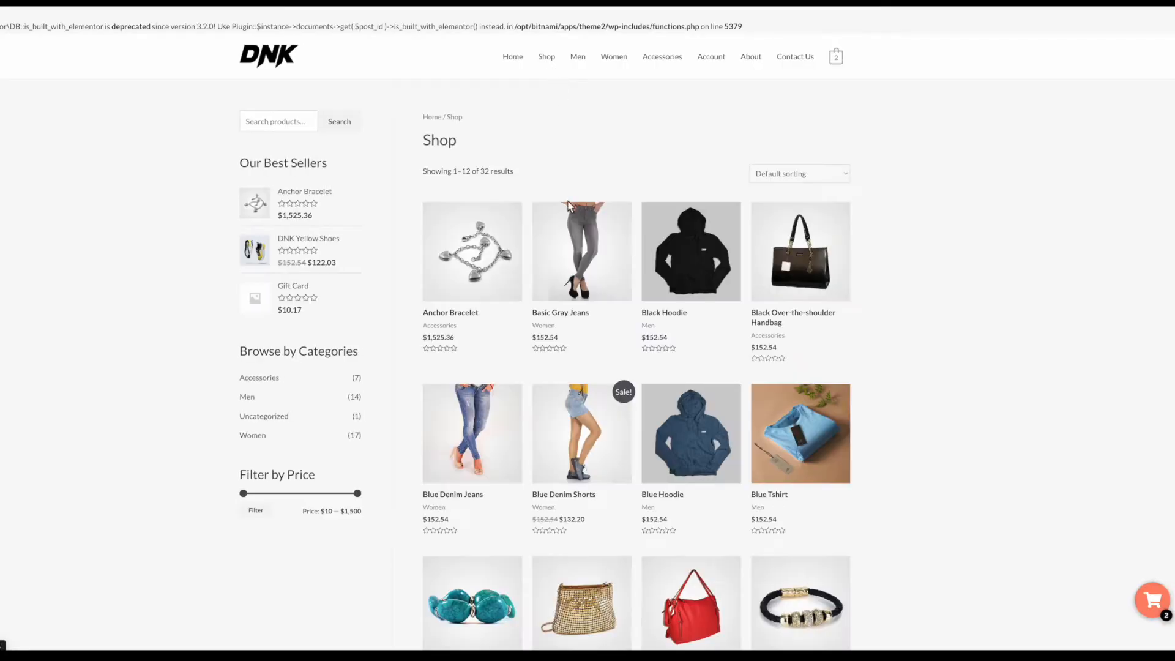
click(682, 270)
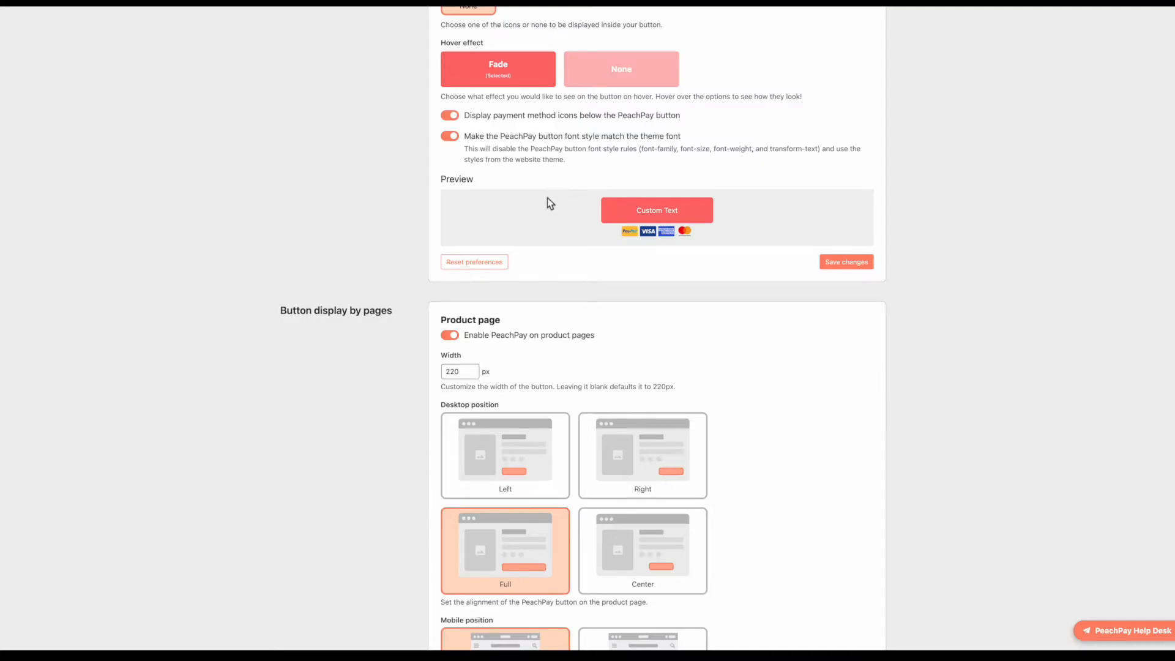
Step: Switch off 'Make PeachPay the only checkout method' in Payment settings and save
scroll(547, 197, up, 6)
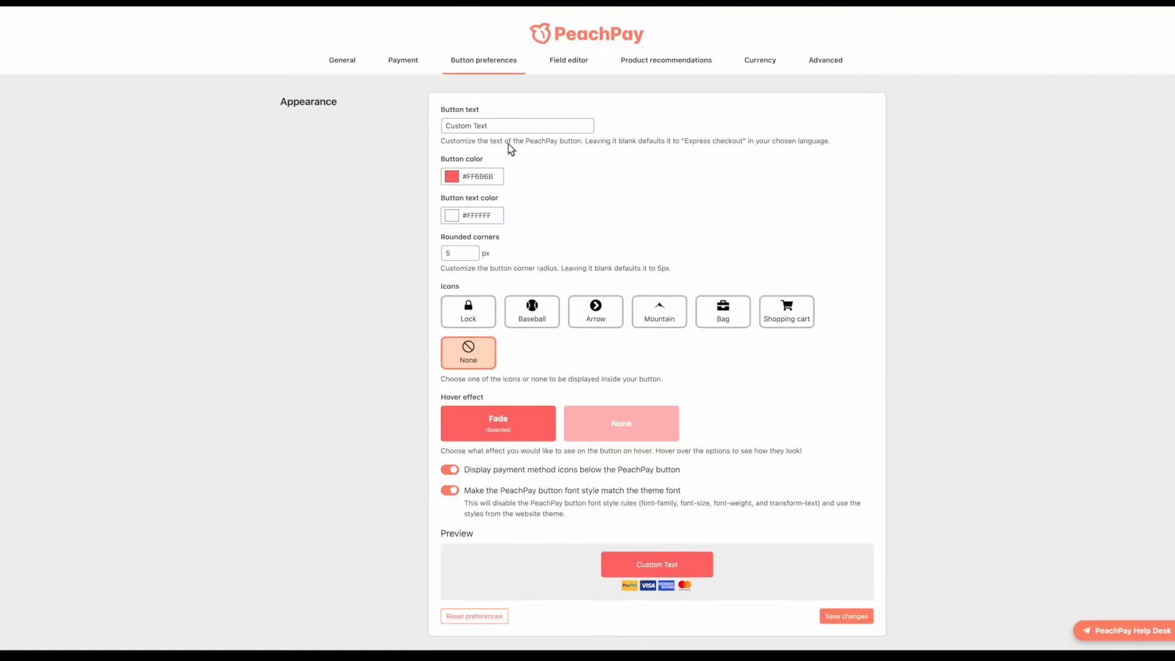
click(409, 60)
click(579, 176)
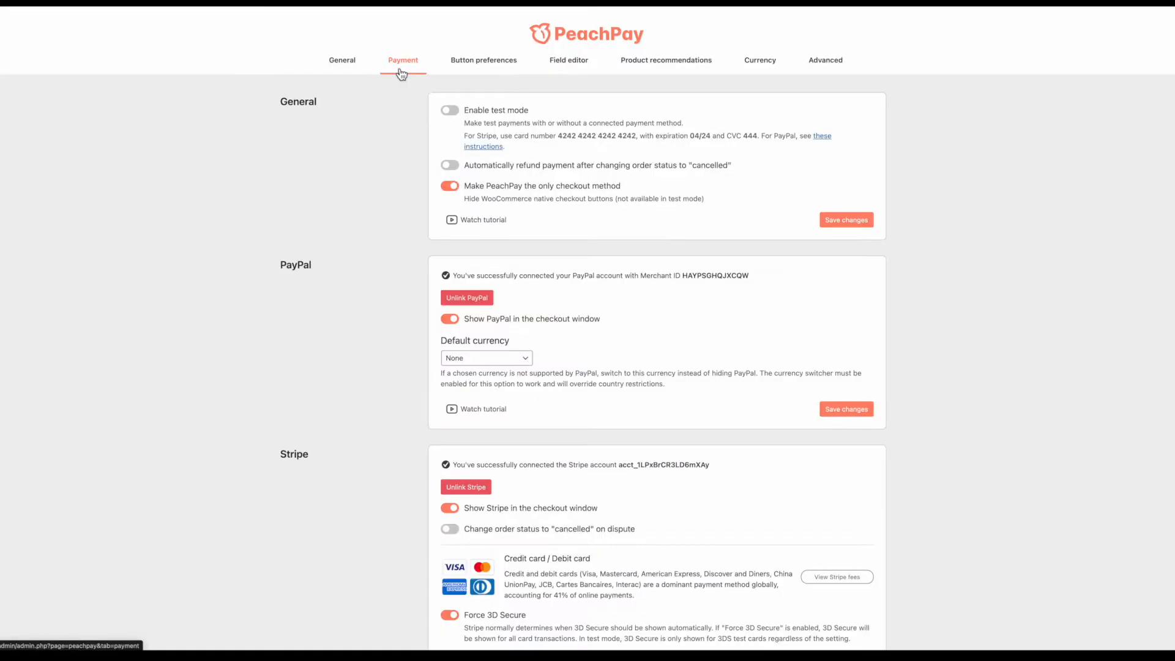
click(448, 184)
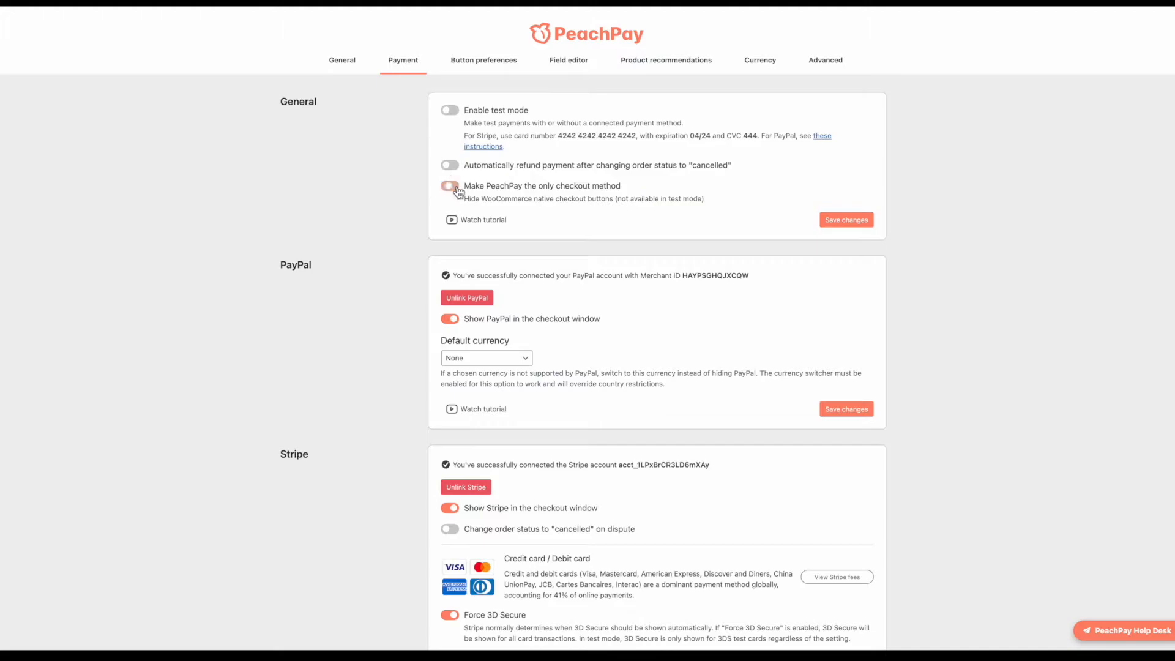
click(847, 220)
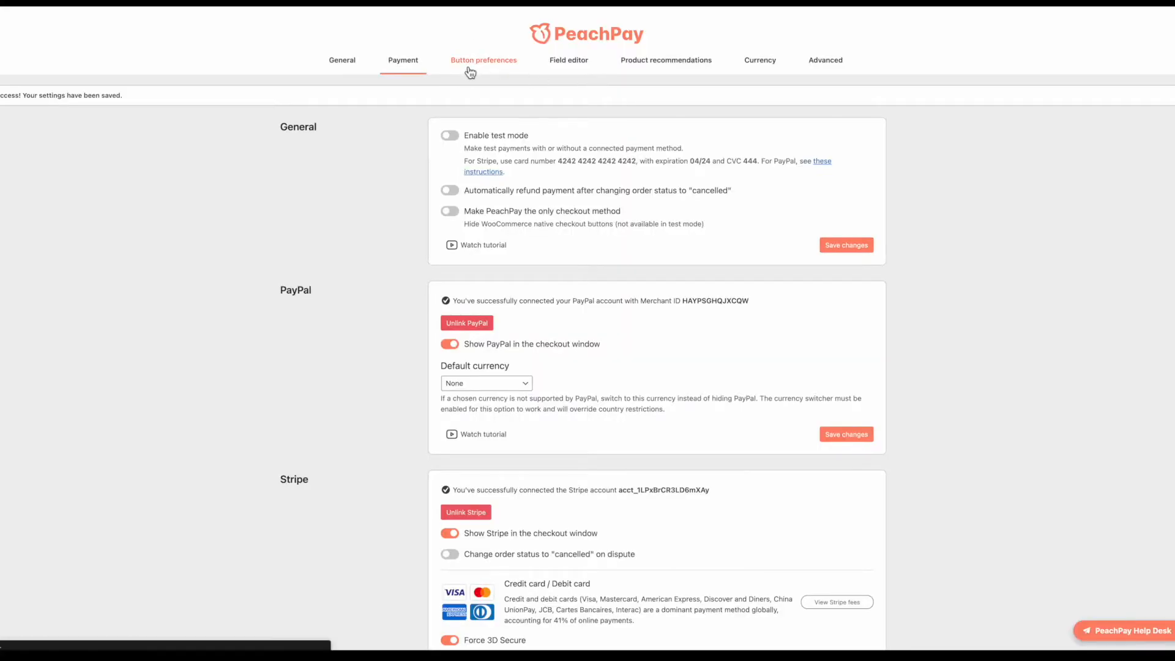
Step: Reload the Black Hoodie page to check the change, then save the payment settings again
click(465, 71)
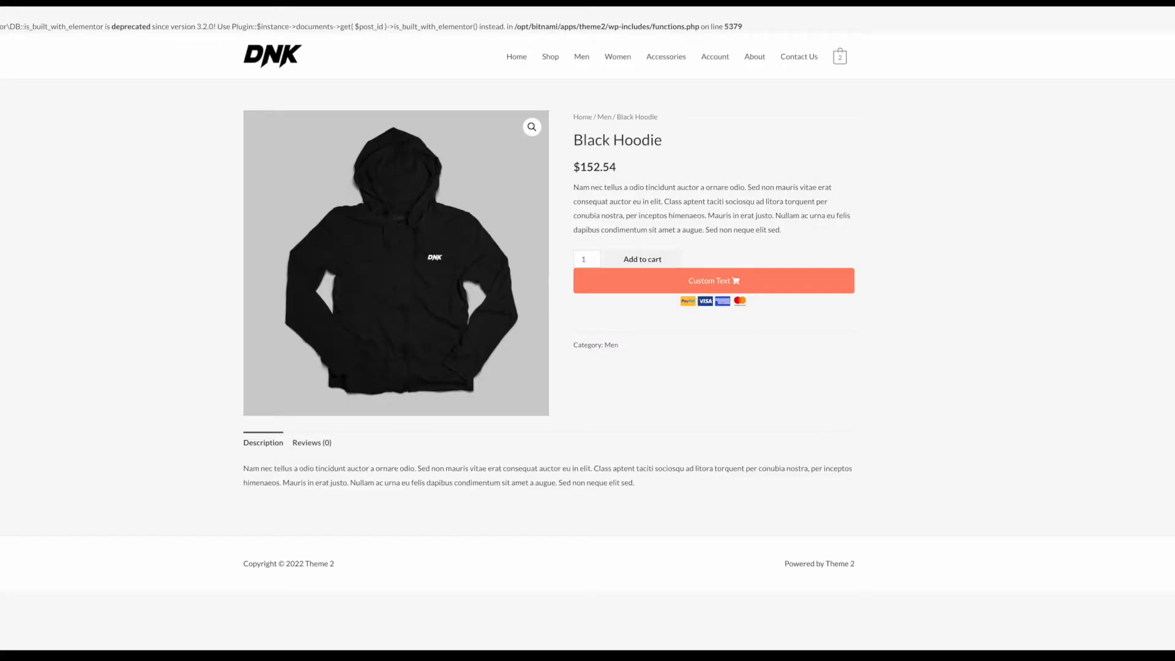
key(super+r)
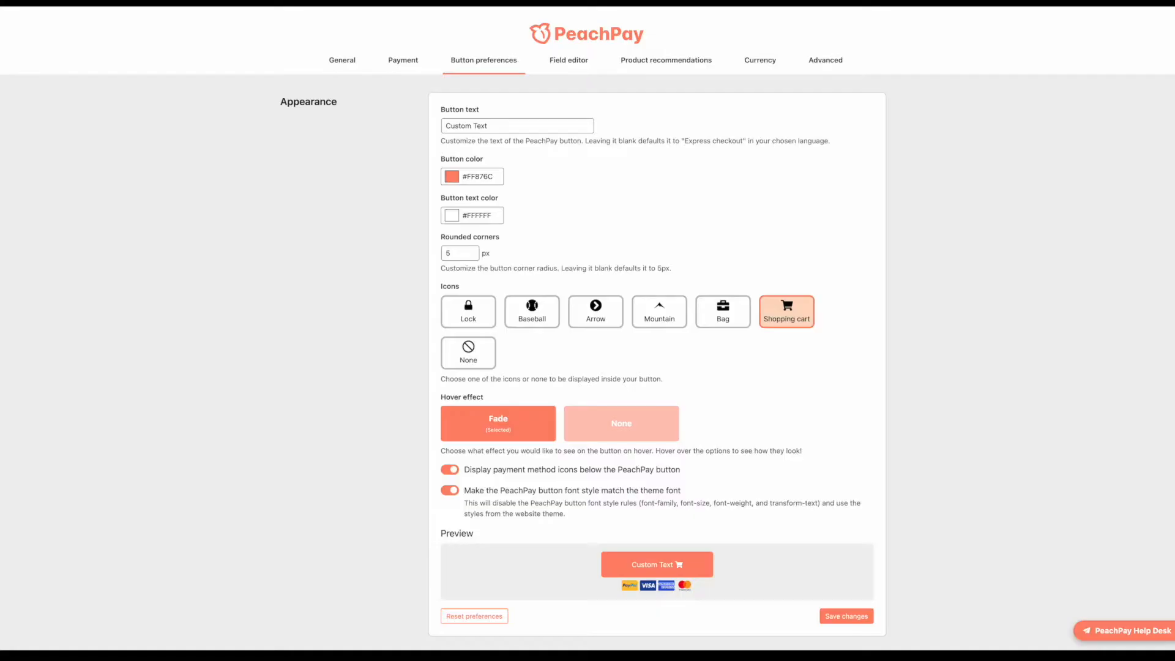
click(389, 69)
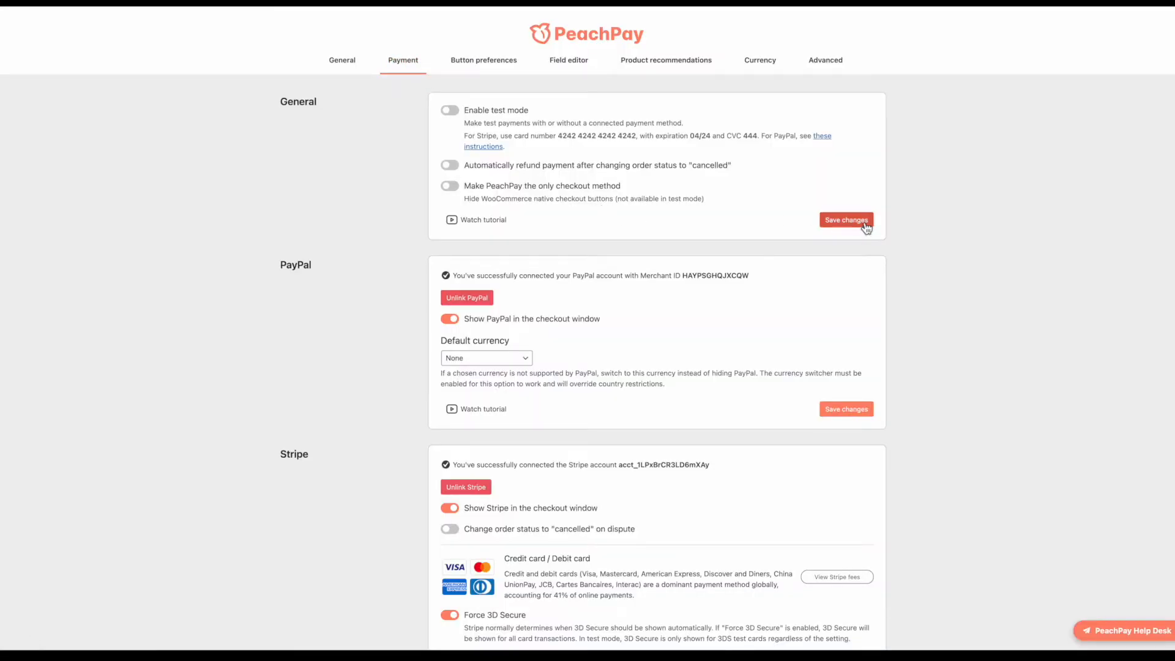
click(864, 223)
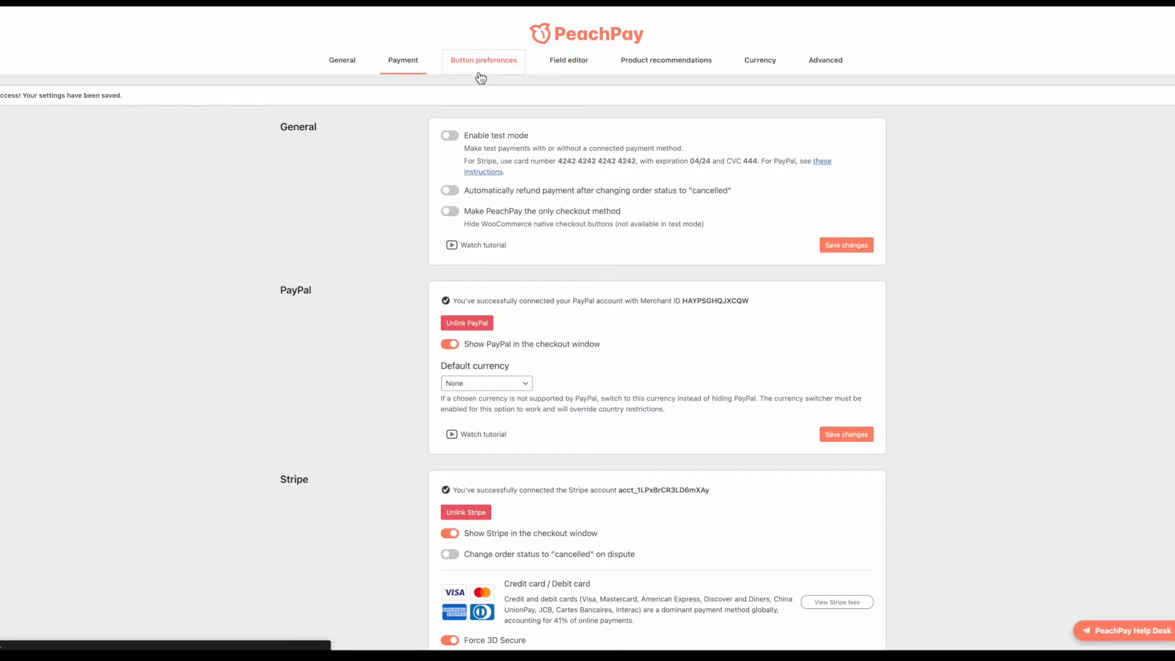
click(481, 69)
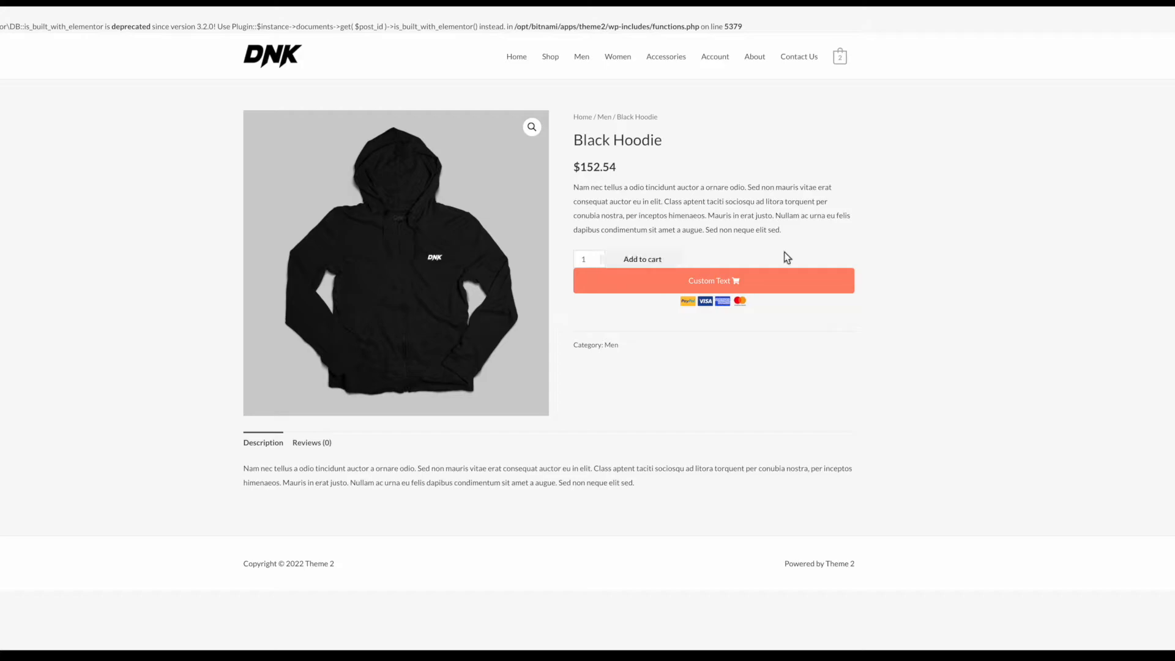
Step: Open the store's full Cart page
mouse_move(841, 58)
click(797, 197)
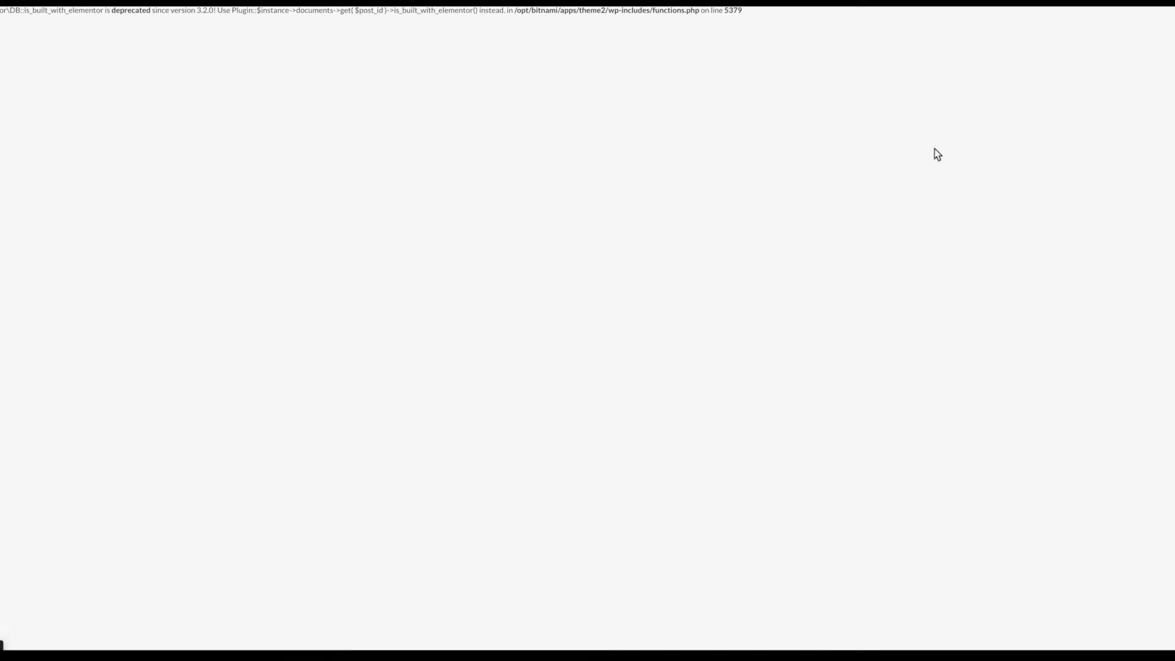
click(691, 536)
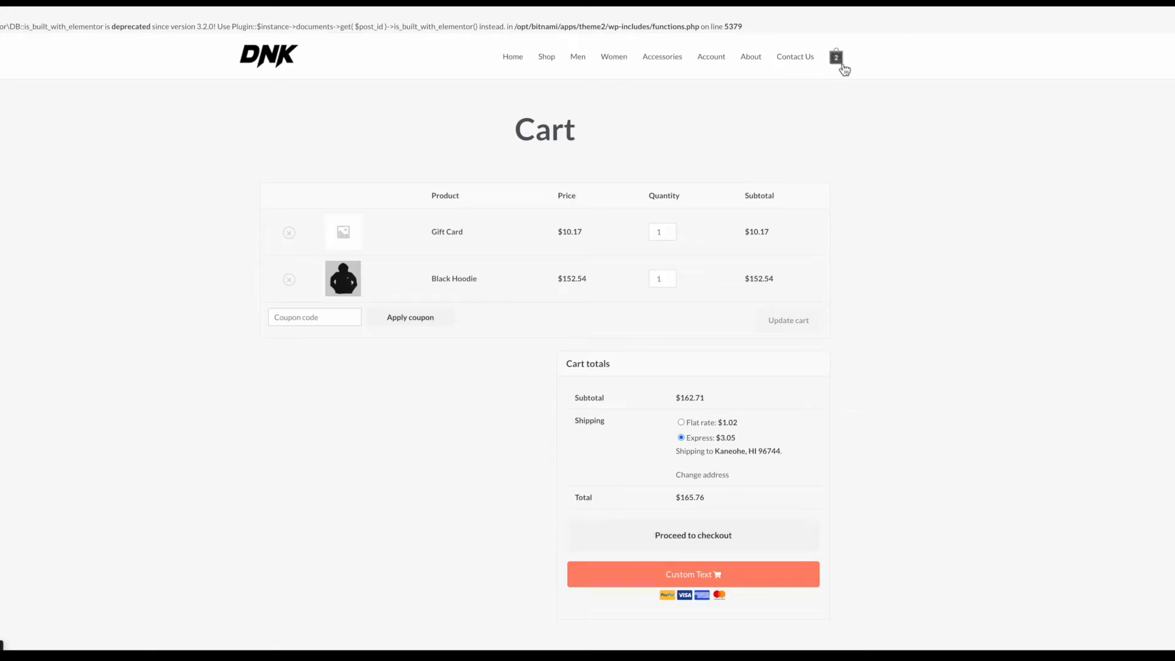
Step: Center the PeachPay button on the cart page and save the button display settings
click(190, 2)
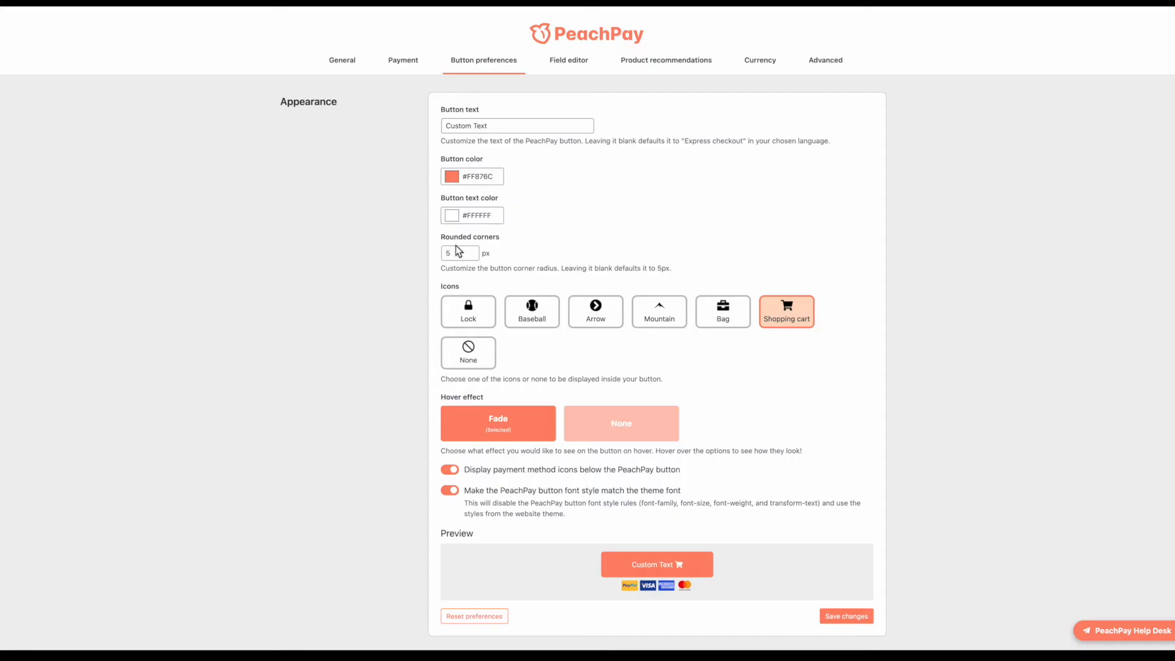
scroll(462, 251, down, 10)
scroll(496, 257, down, 2)
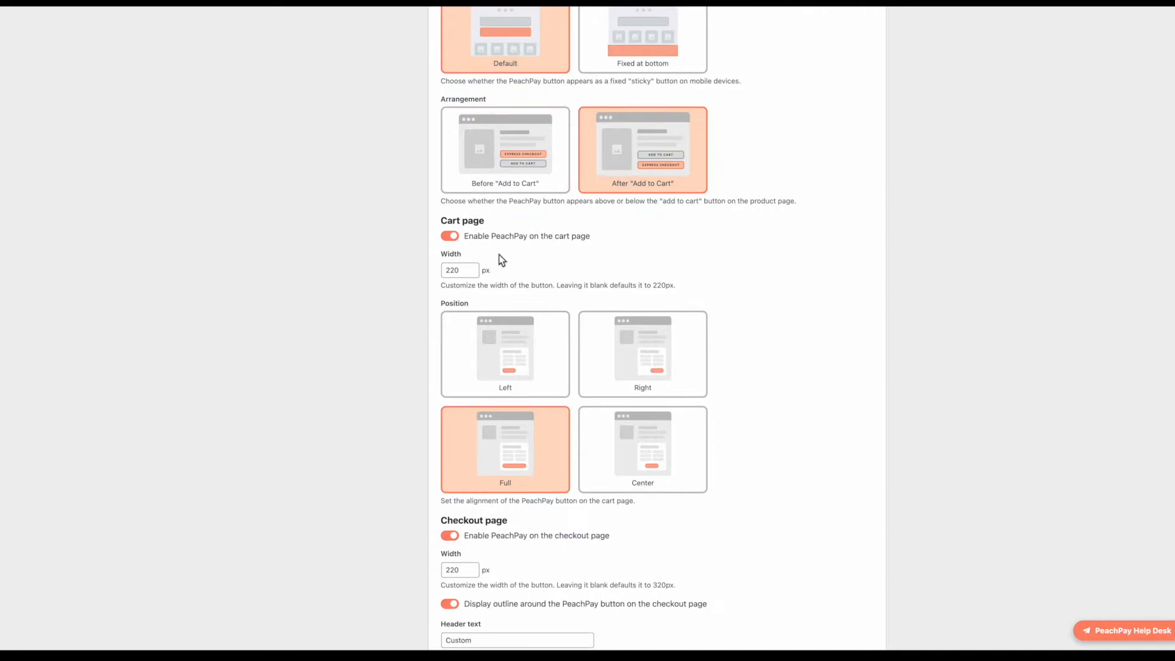
scroll(453, 252, down, 2)
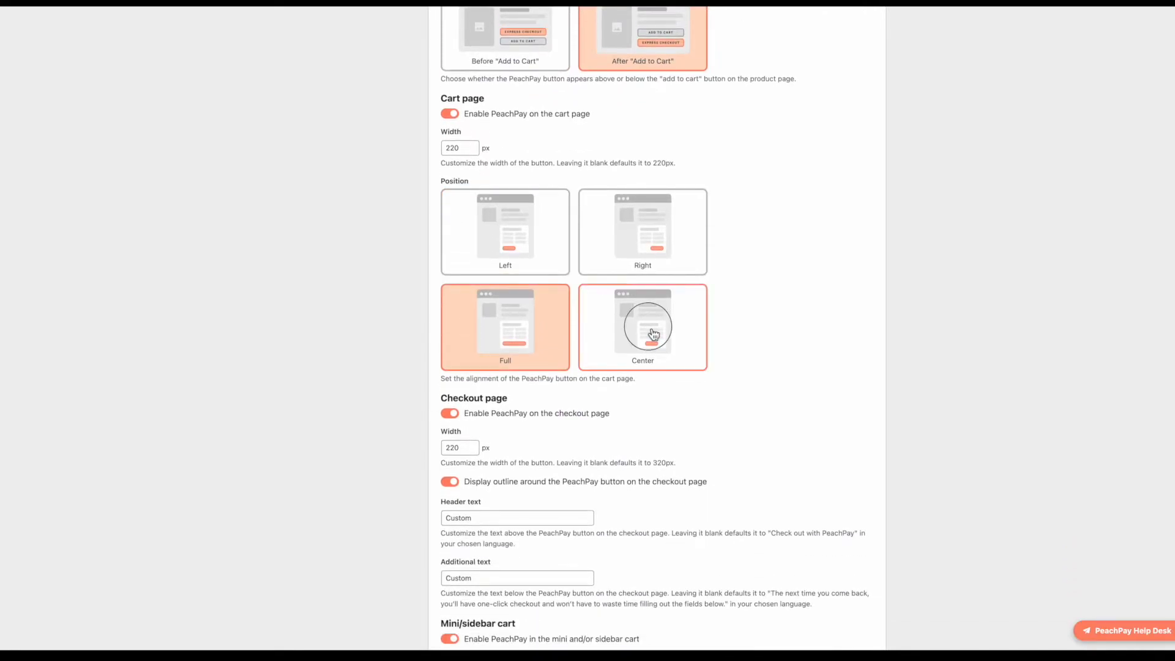
click(653, 332)
scroll(514, 375, up, 1)
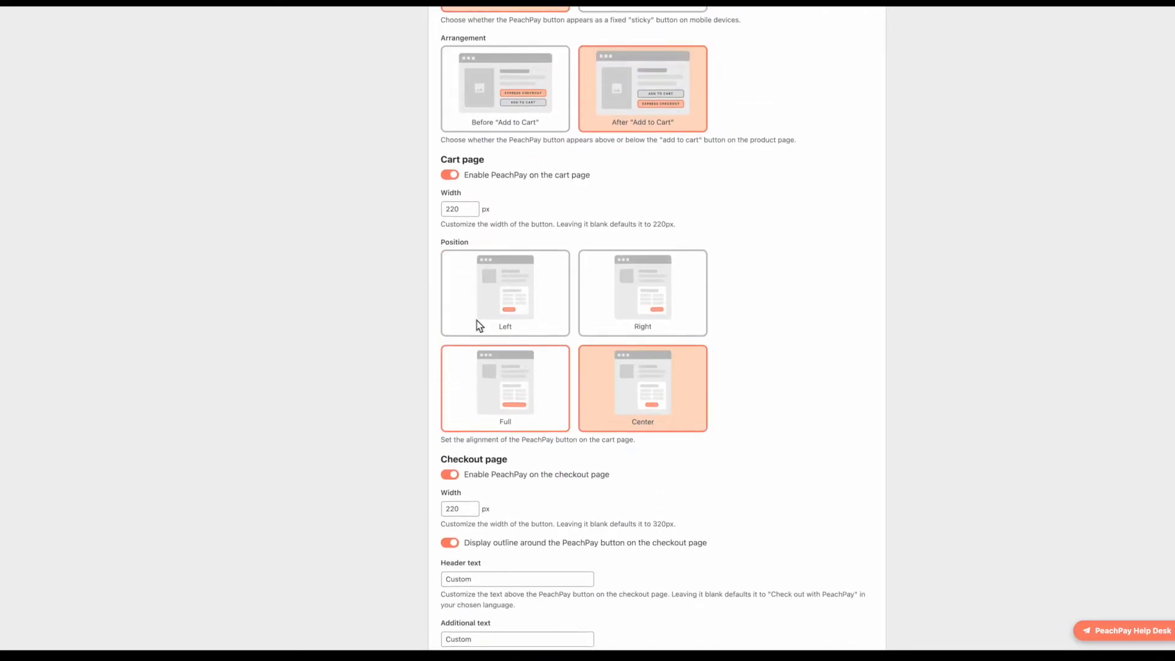
scroll(459, 267, down, 4)
click(847, 488)
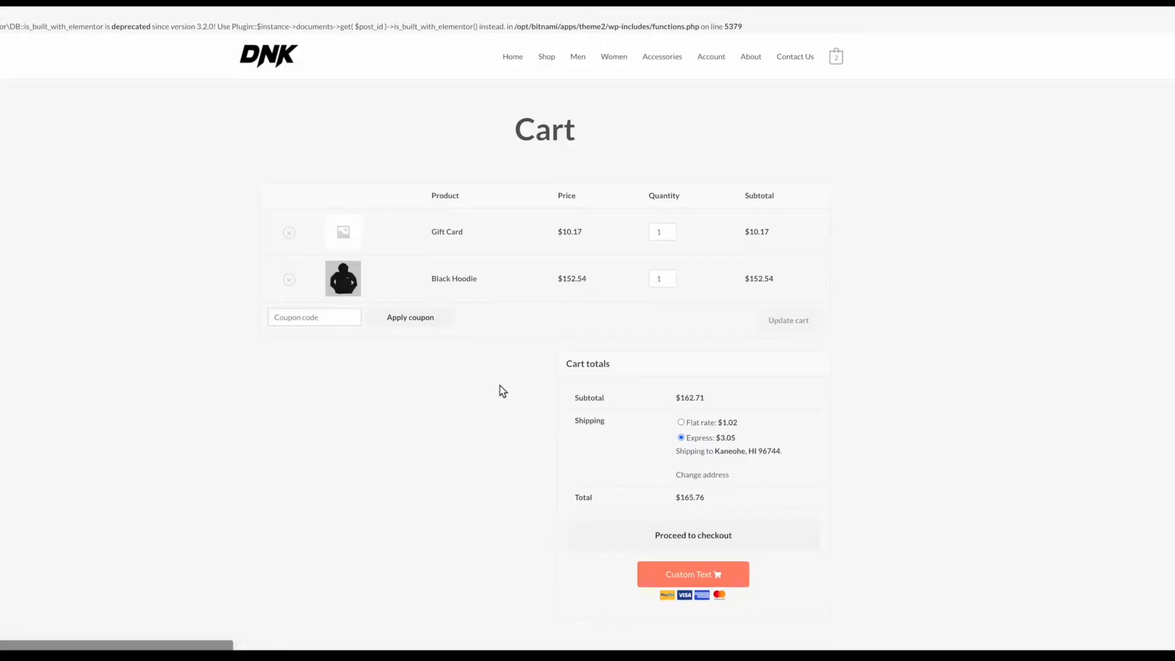
Step: Open PeachPay checkout from the cart and review the Custom header and additional text values
scroll(612, 441, down, 2)
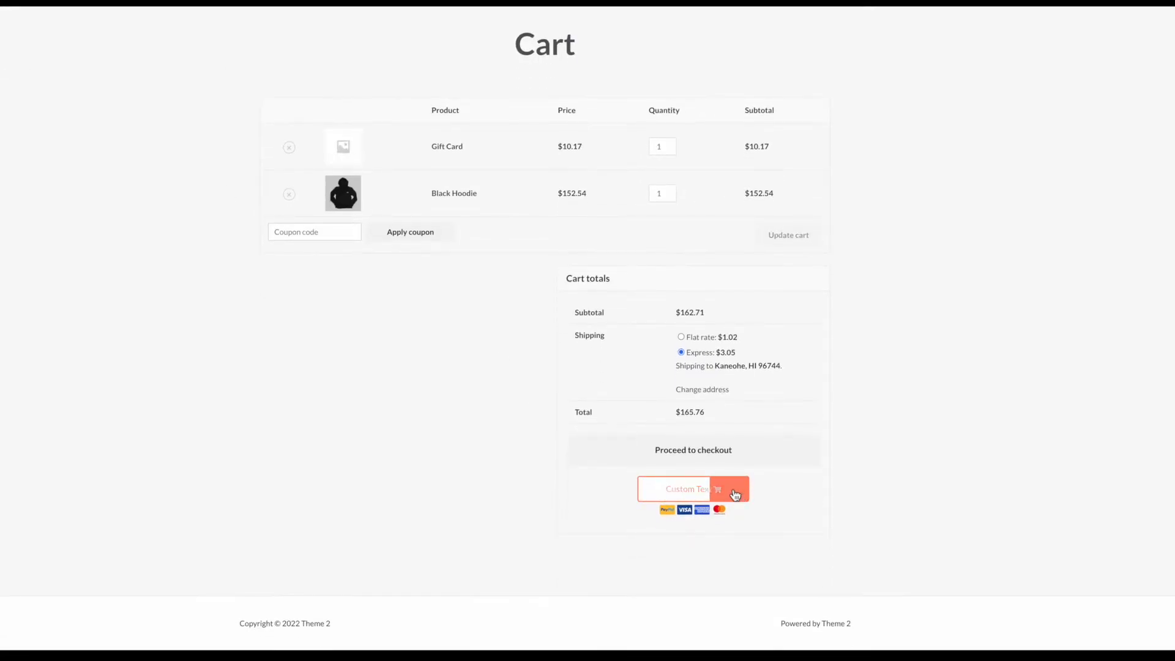
click(680, 489)
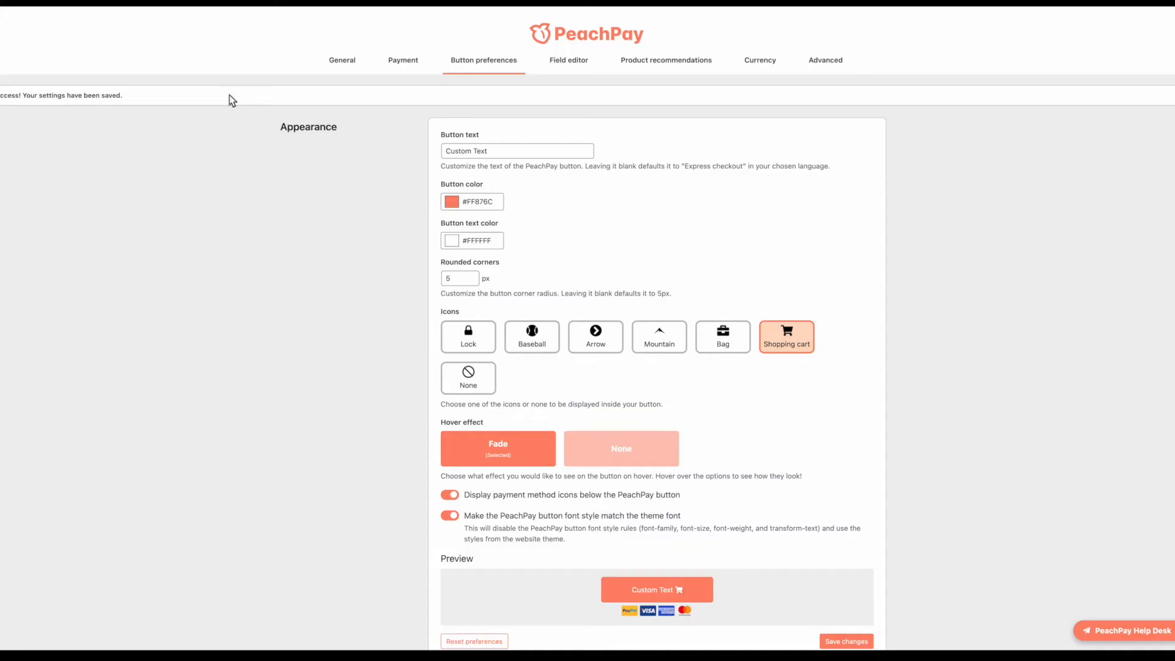
scroll(562, 318, down, 20)
scroll(562, 319, up, 6)
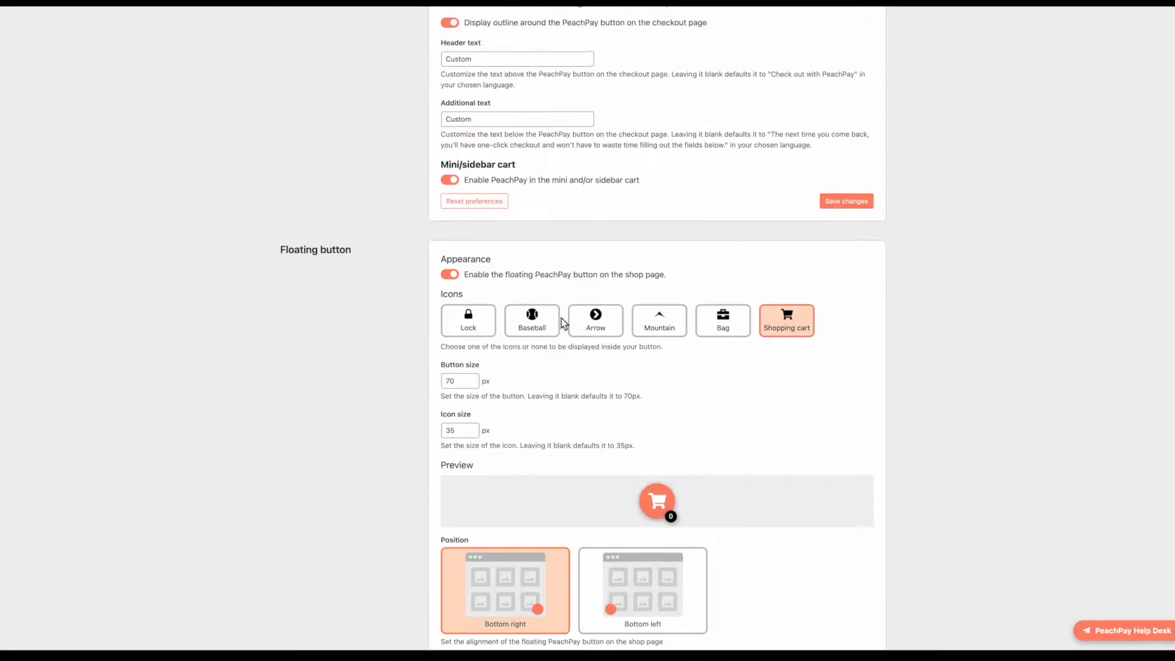
scroll(562, 318, up, 2)
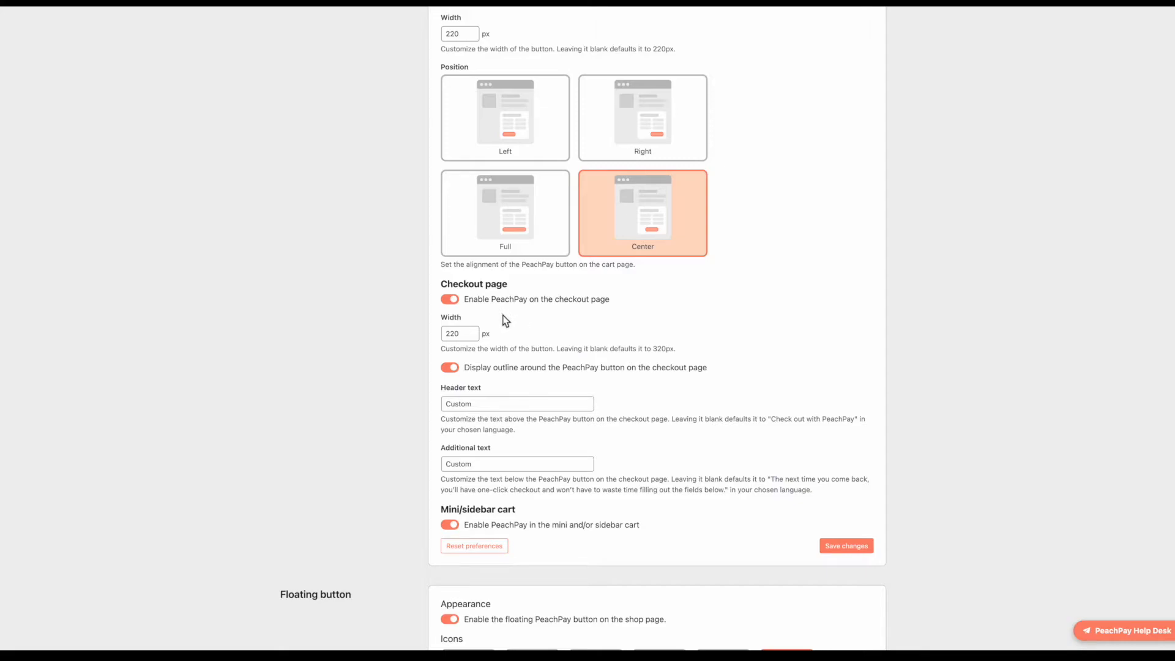
drag(493, 406, 441, 404)
drag(487, 466, 447, 465)
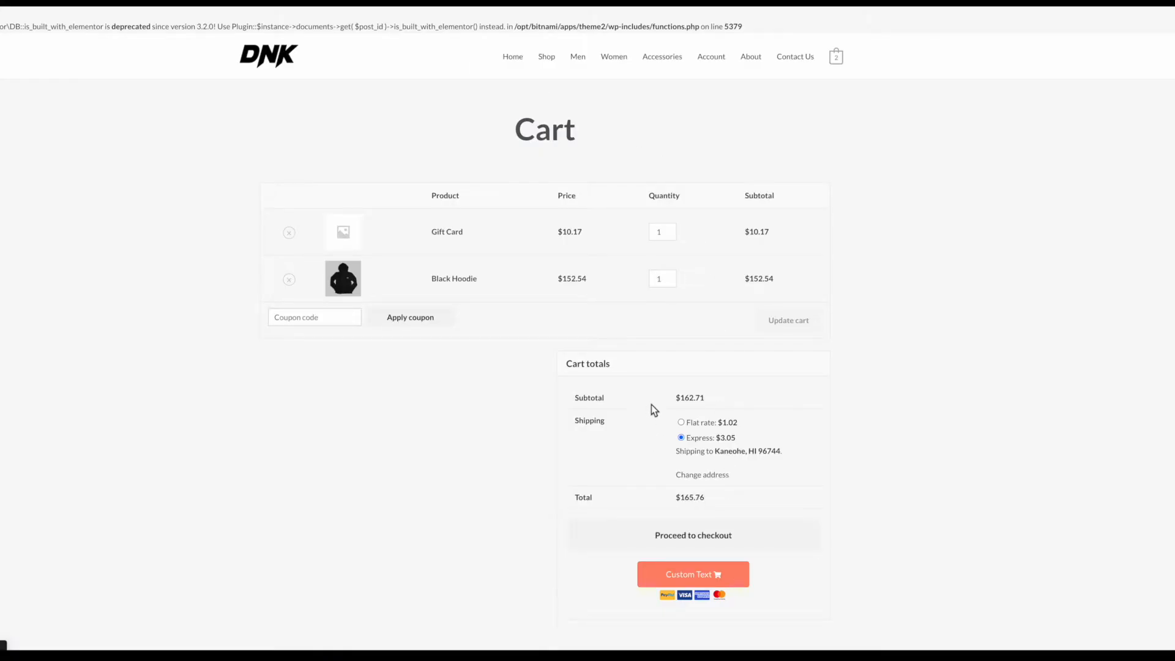
scroll(641, 406, down, 2)
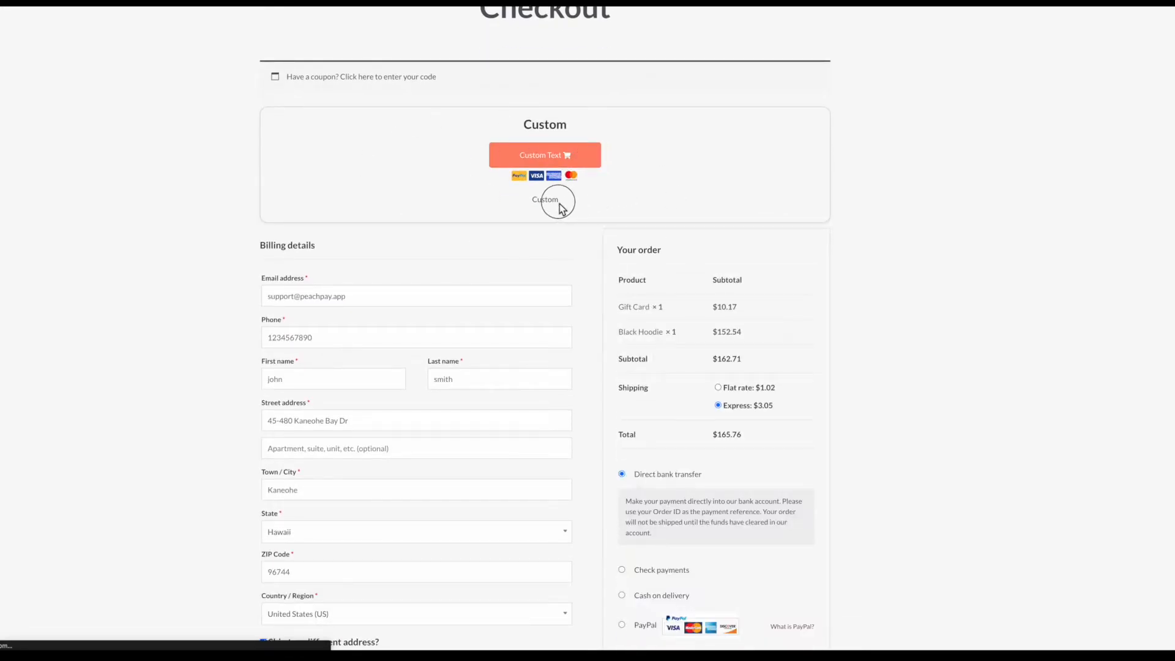
drag(562, 203, 531, 197)
drag(571, 130, 519, 138)
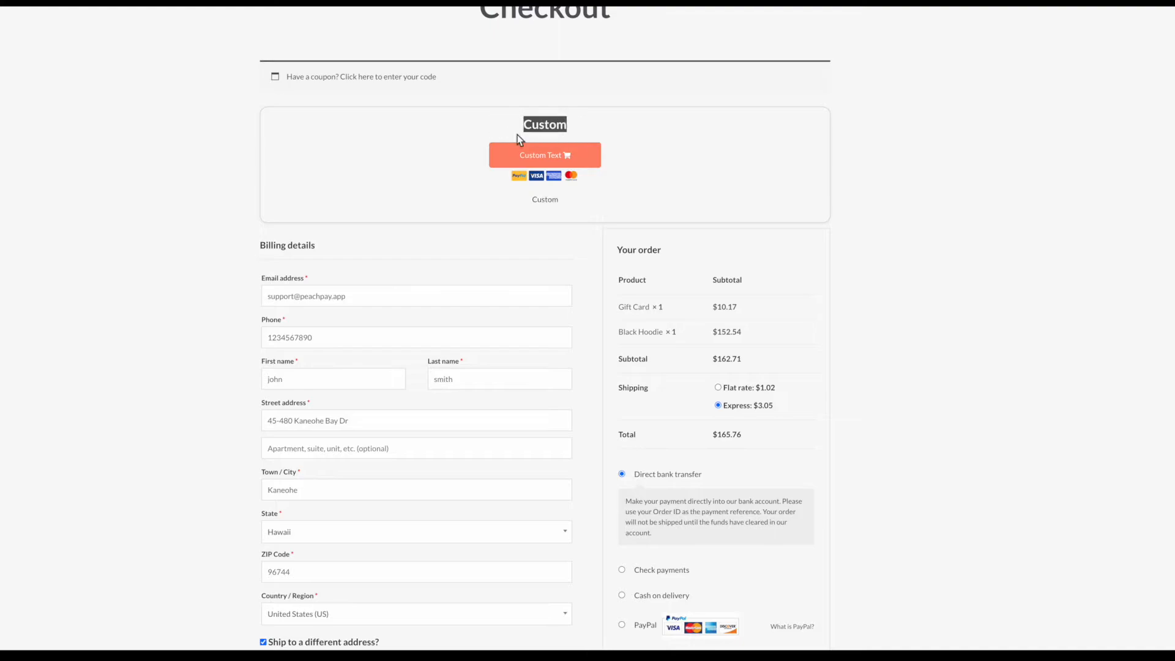
drag(562, 201, 531, 201)
click(554, 201)
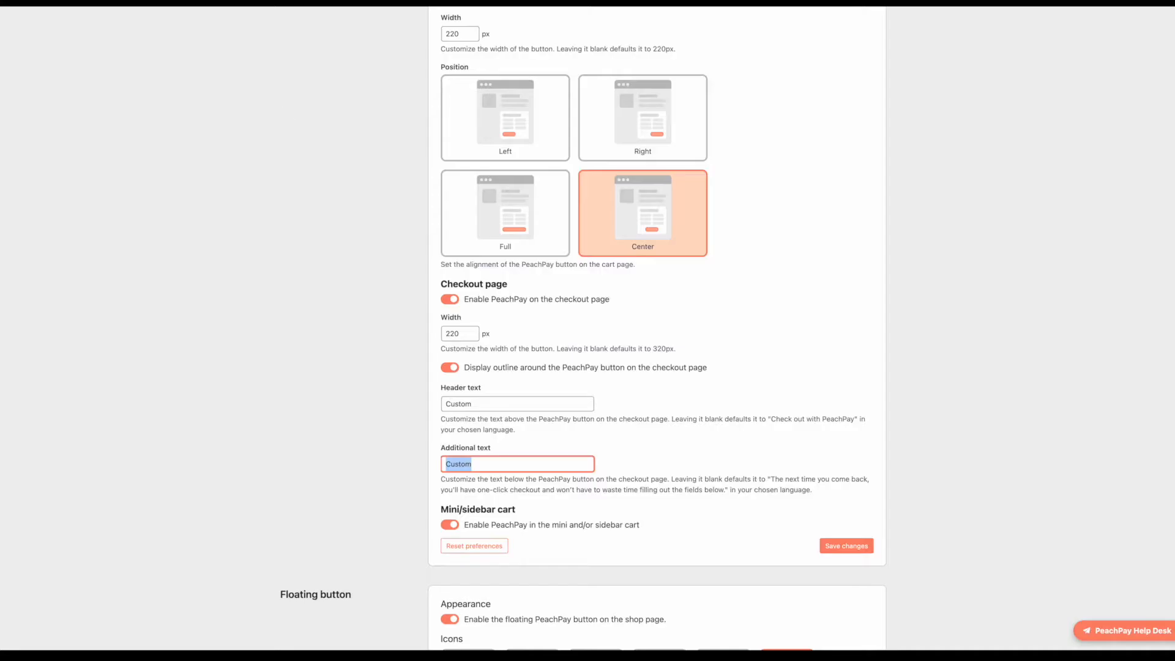
scroll(571, 281, down, 2)
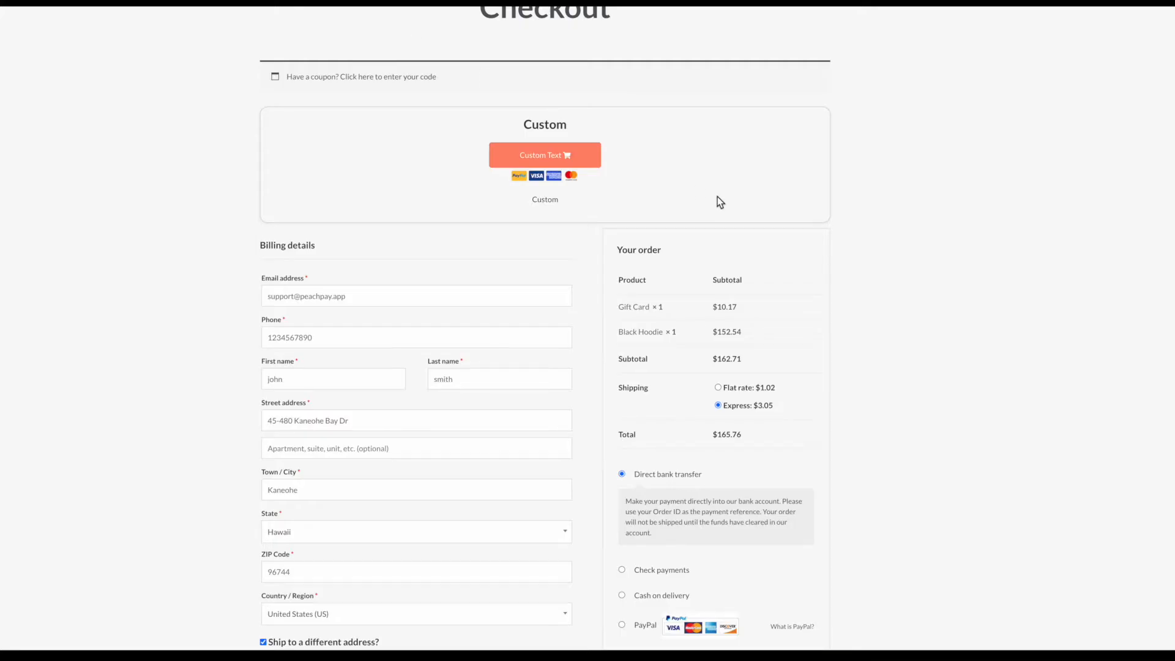
scroll(717, 196, up, 2)
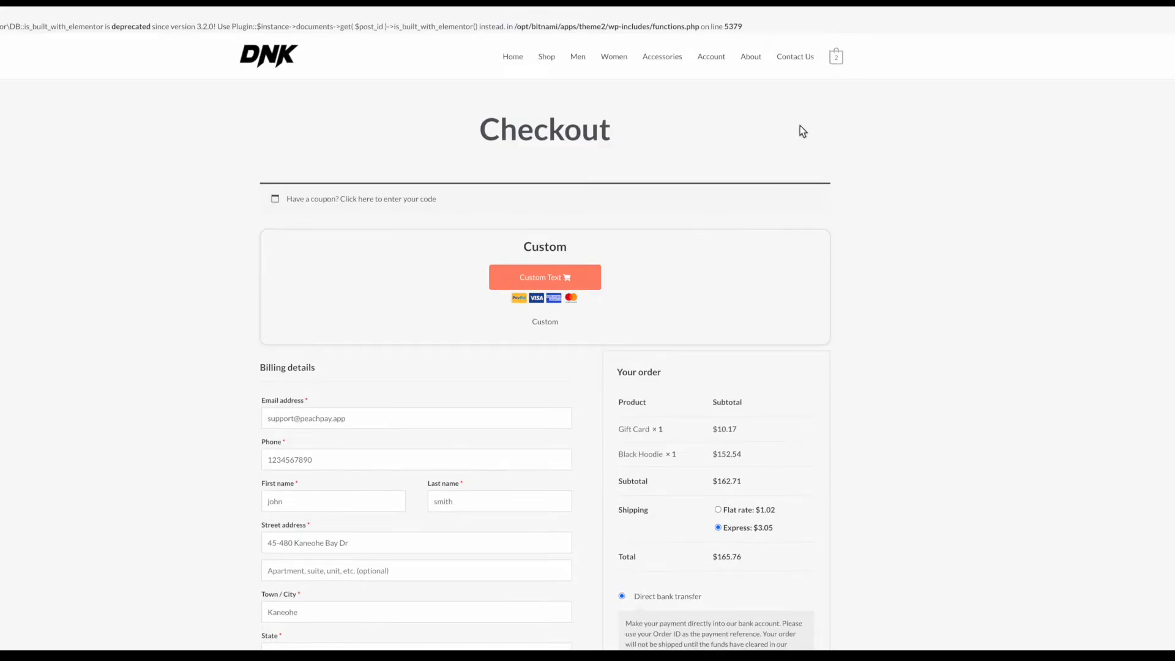
click(837, 61)
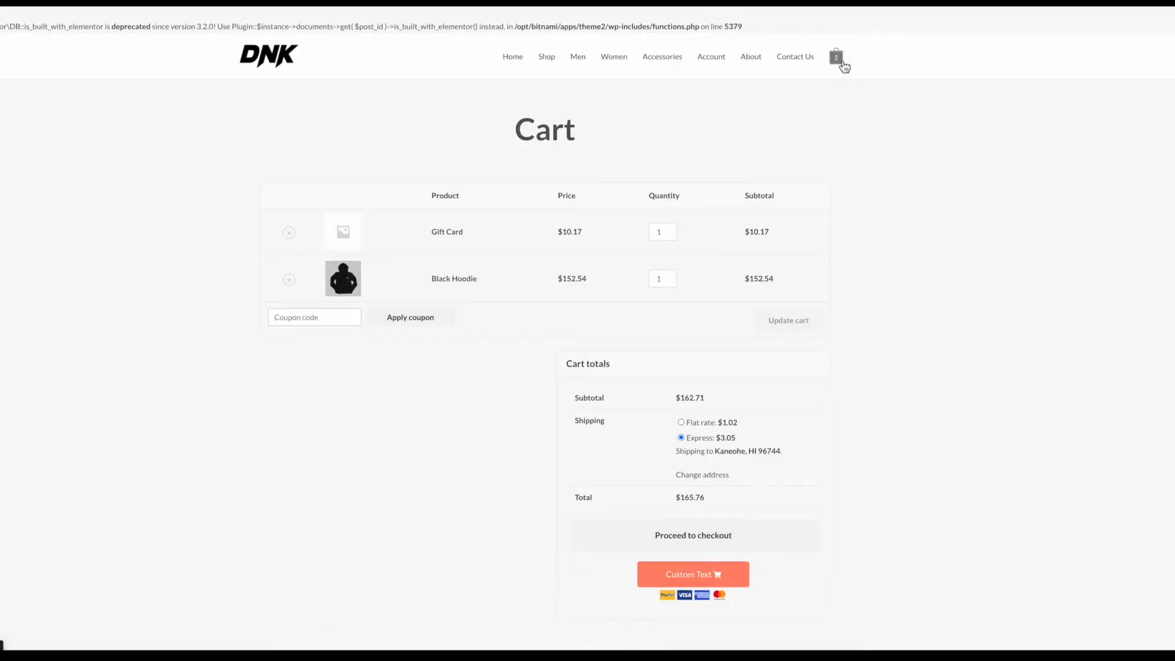
Step: Save the floating button settings with the Shopping cart icon at Bottom right
click(546, 60)
mouse_move(836, 58)
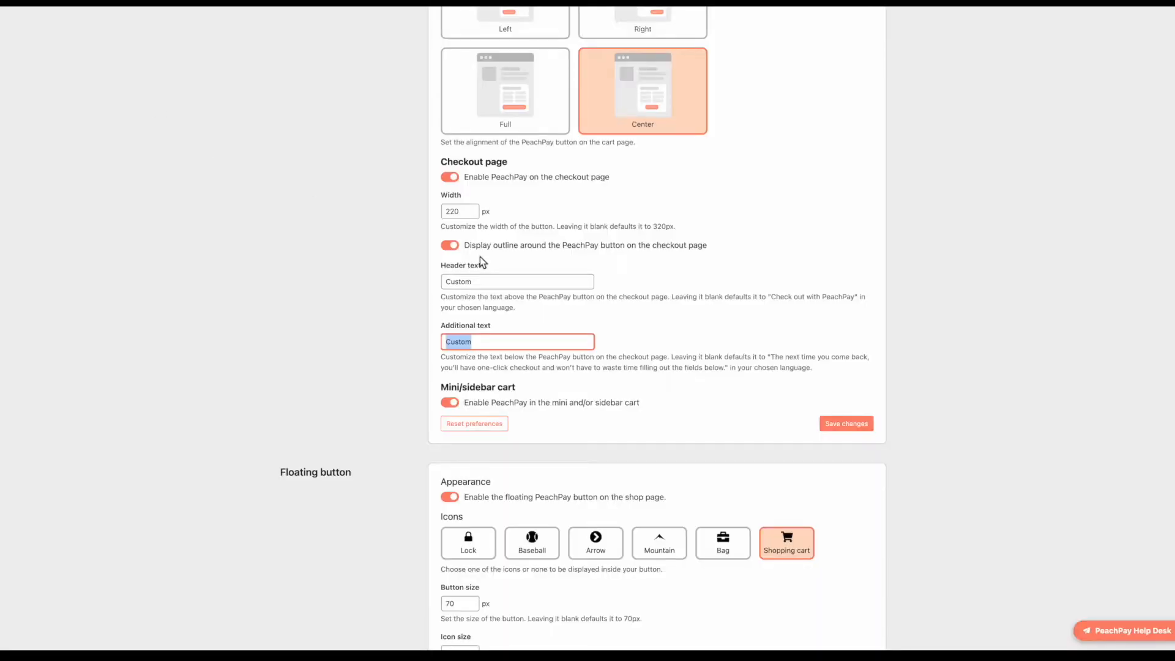
scroll(481, 261, down, 6)
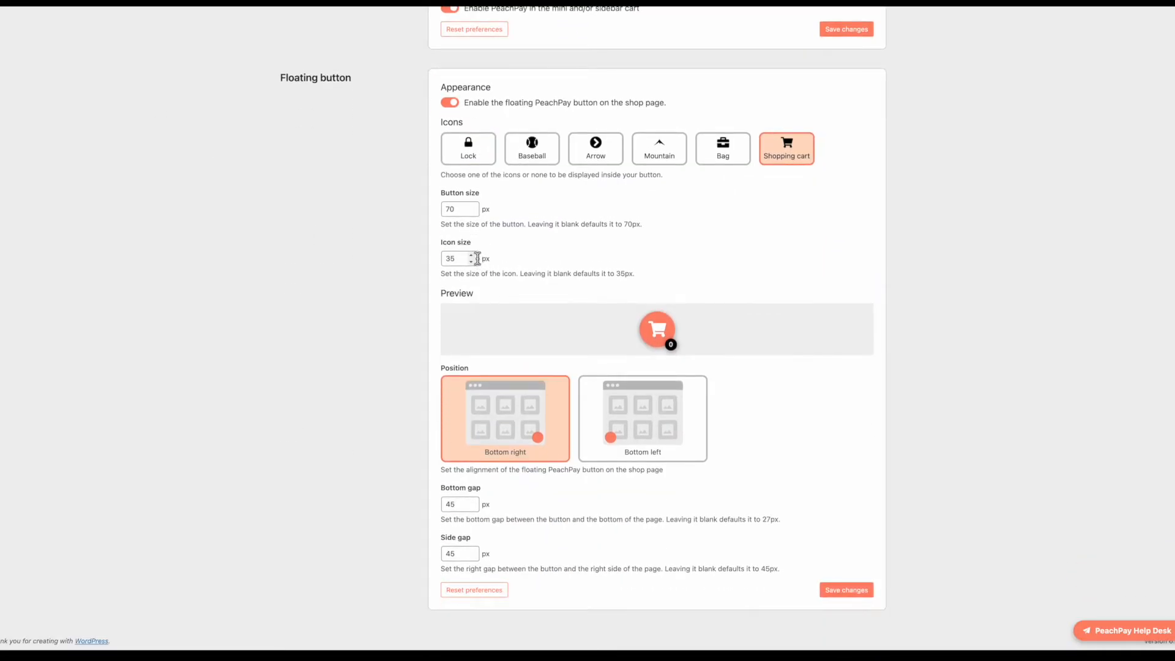
click(863, 593)
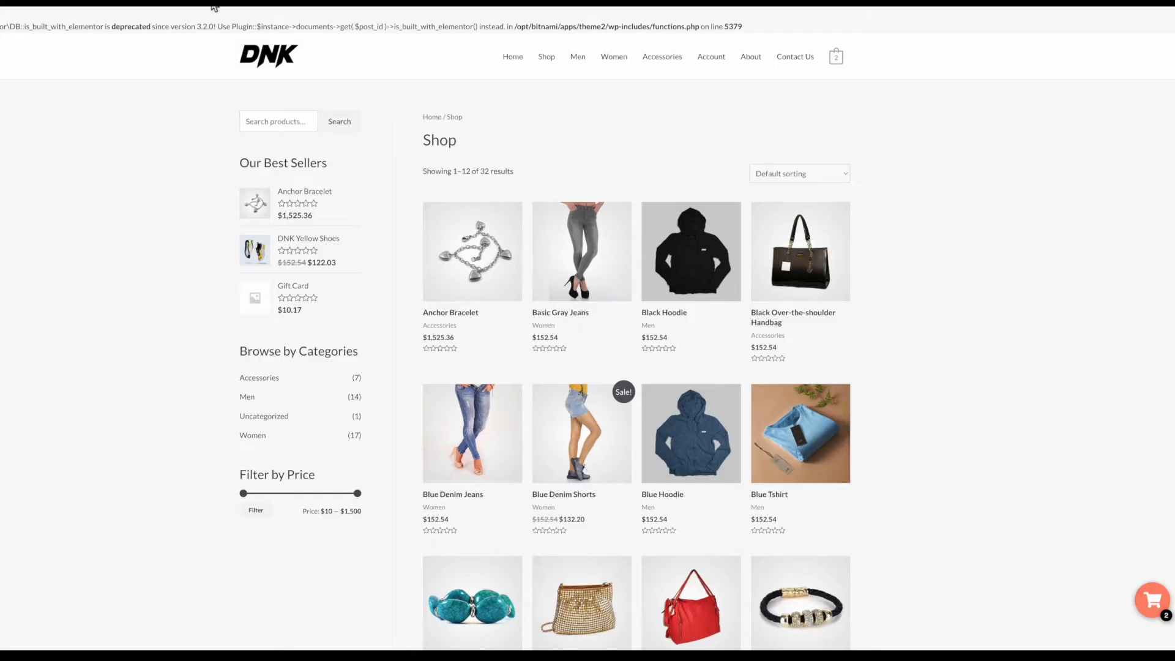
Step: Test the floating cart button on the Shop page by opening and closing the checkout
click(1163, 611)
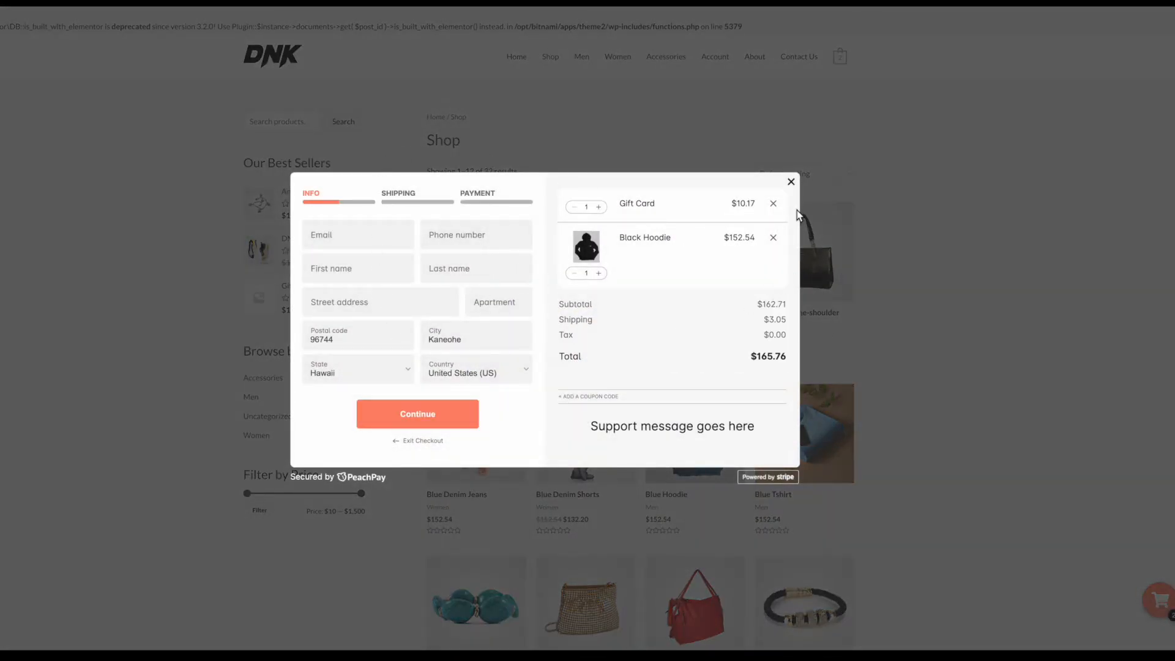
click(792, 182)
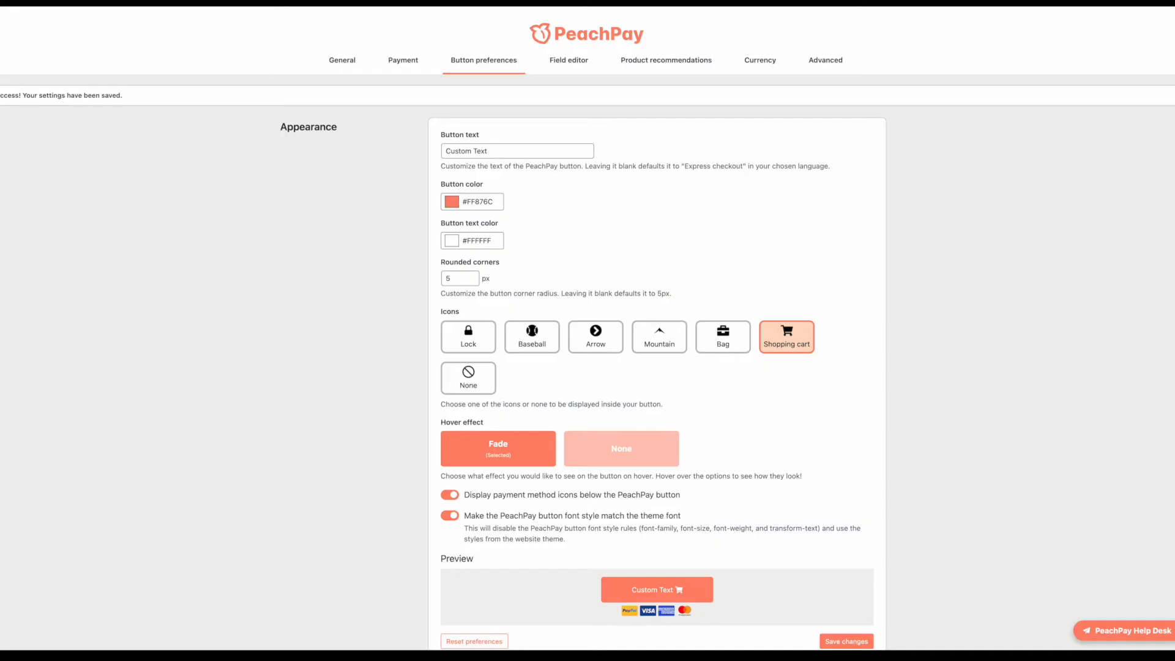
scroll(498, 334, down, 20)
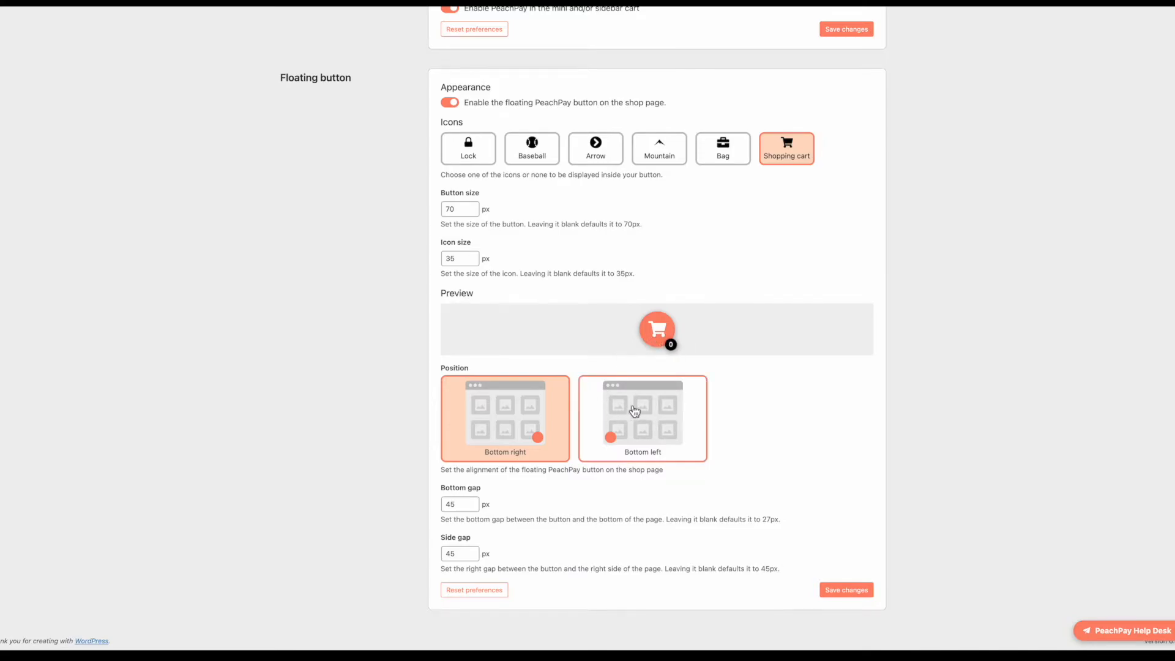
scroll(648, 451, up, 20)
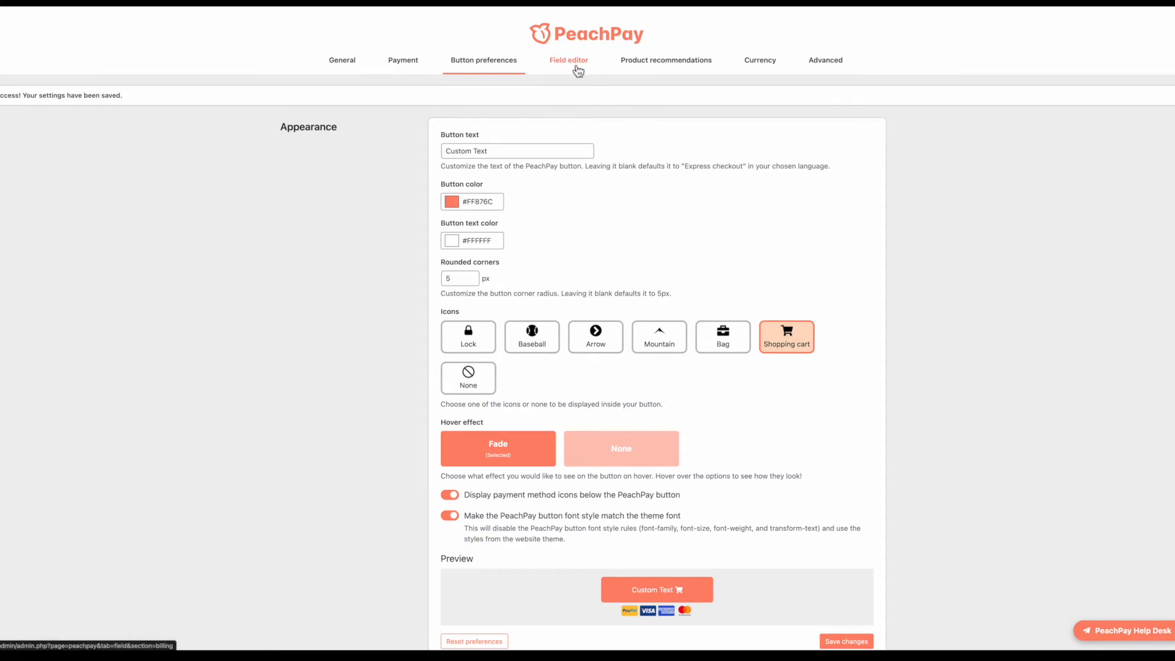
Step: Open the checkout field editor and inspect the new-field types, keeping Text
click(575, 63)
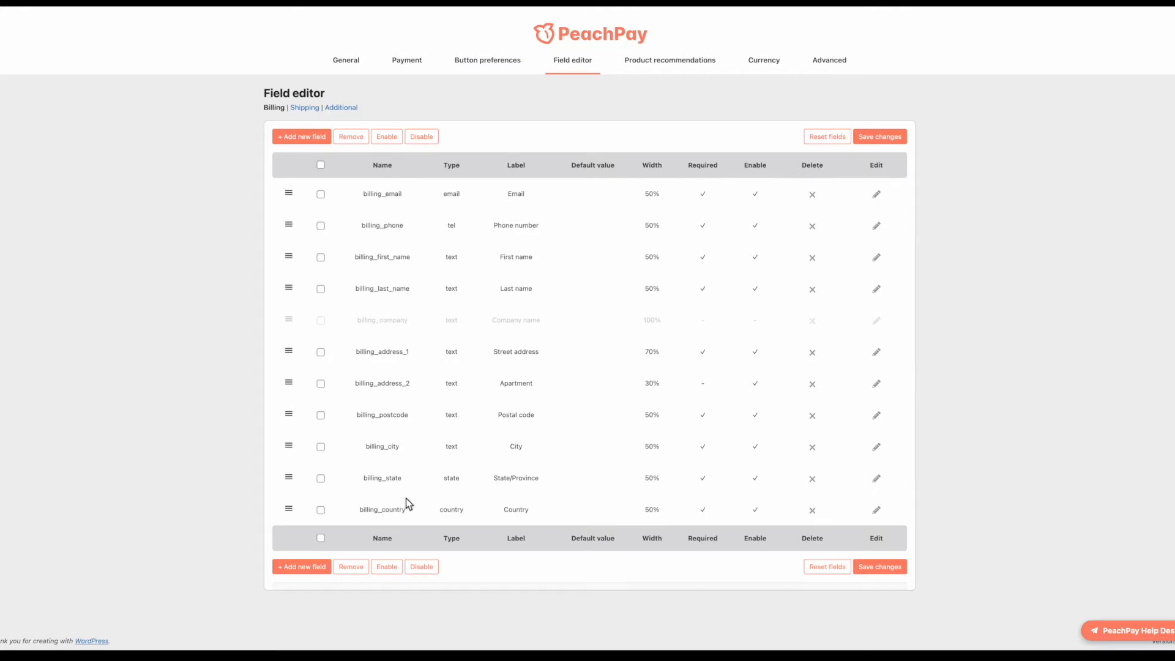
click(302, 568)
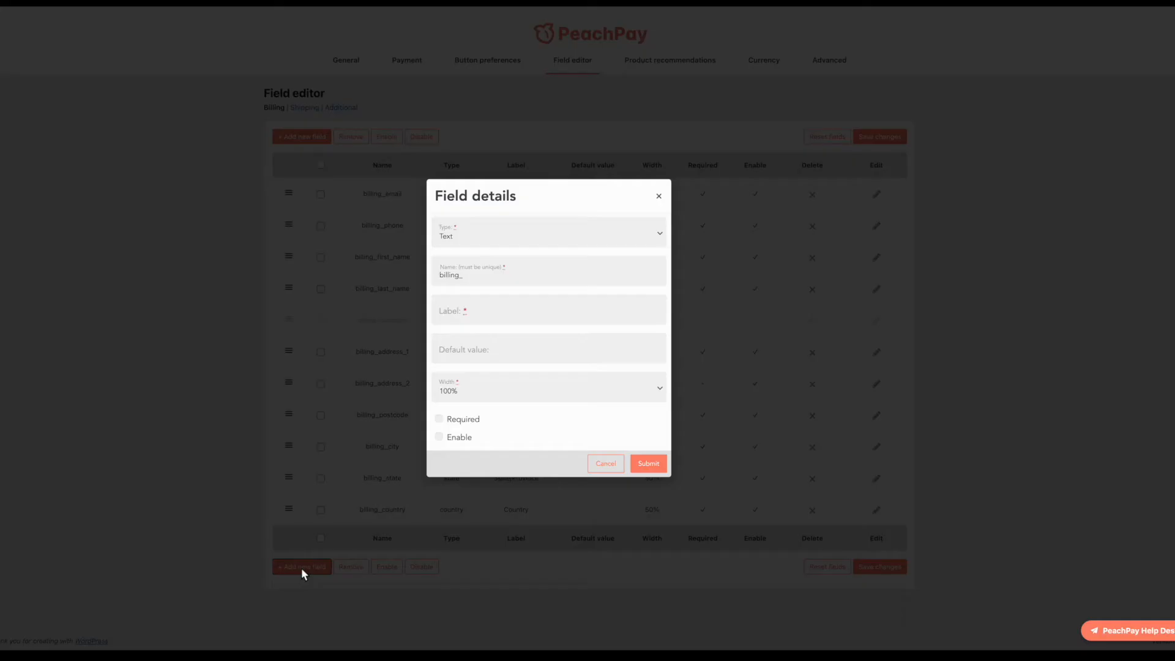
click(495, 245)
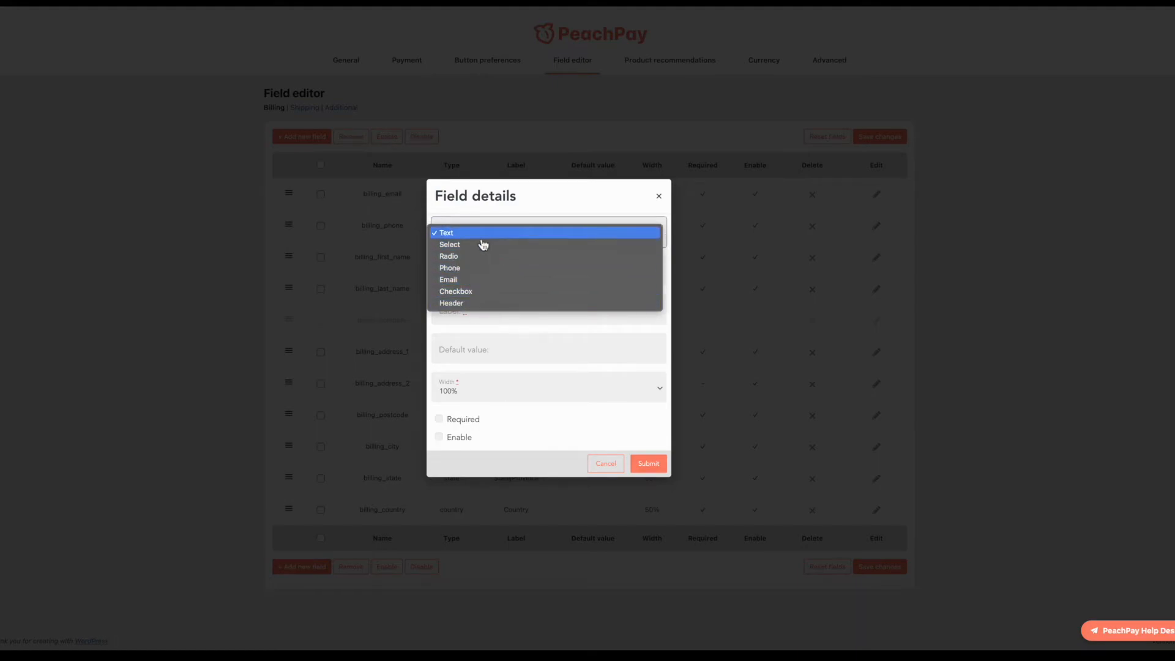
click(481, 237)
click(490, 281)
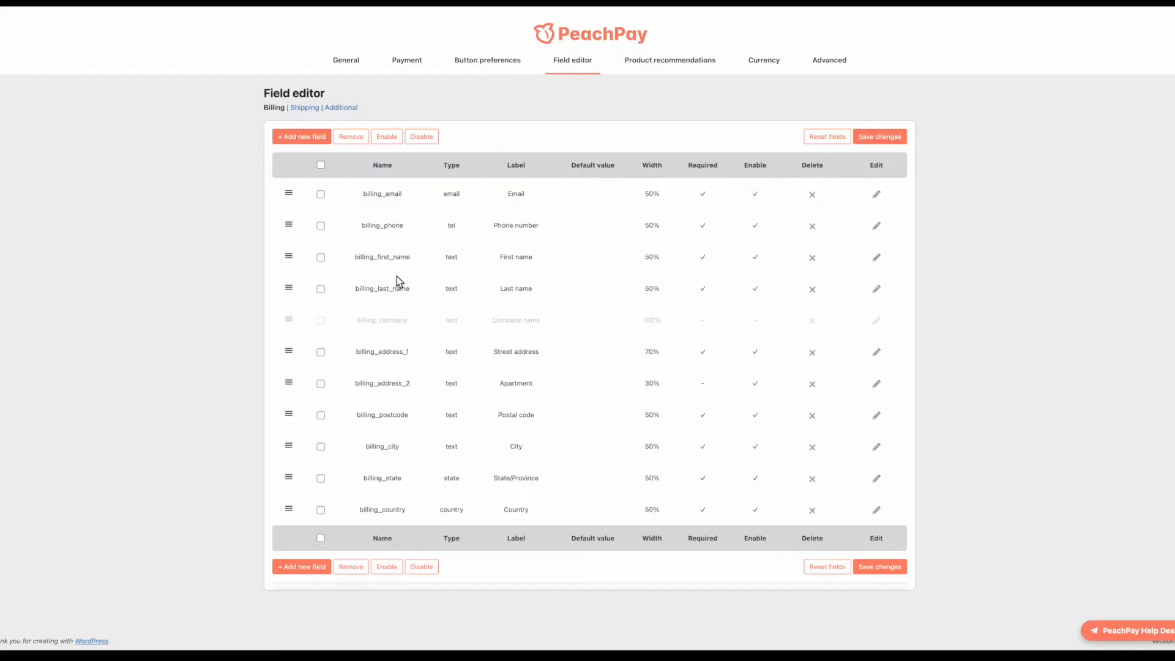
Step: Add enabled text field demo_field labelled 'Write what you want' and submit it
click(306, 569)
click(449, 270)
double_click(434, 276)
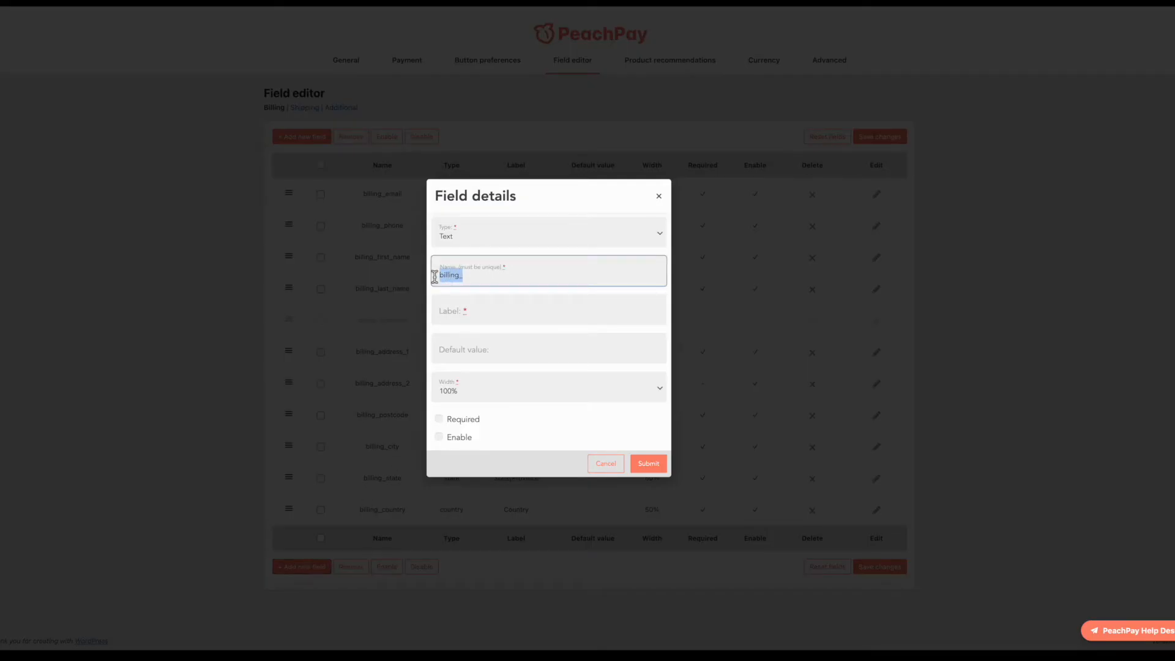
text(demo_field)
click(481, 328)
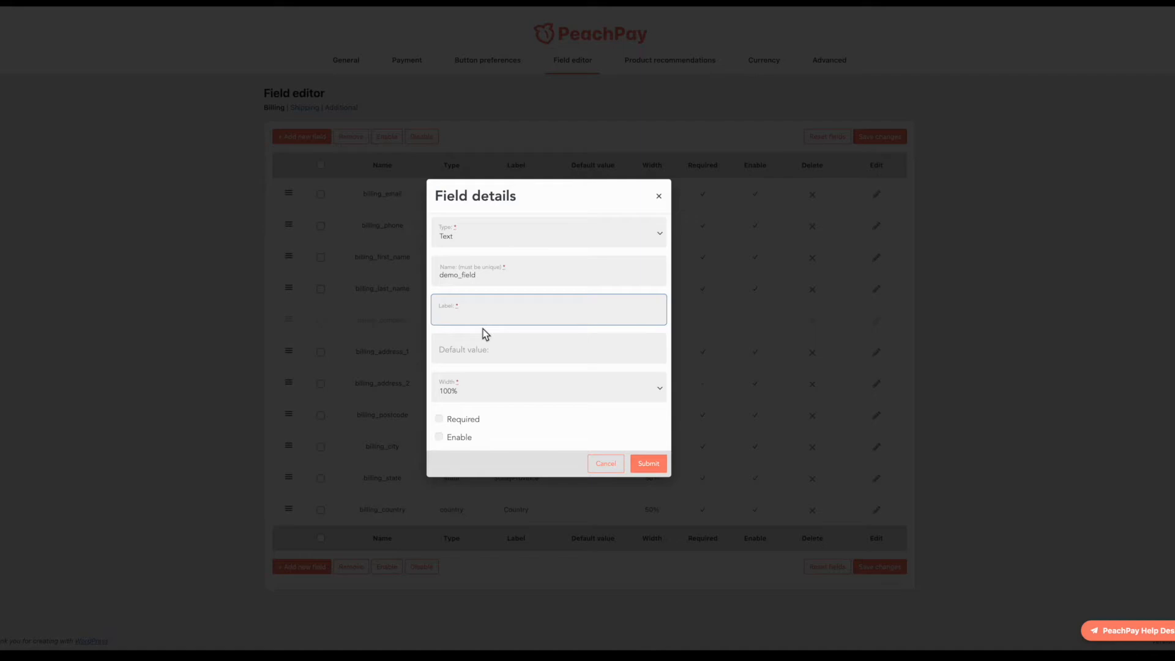
text(Write what you want)
click(457, 441)
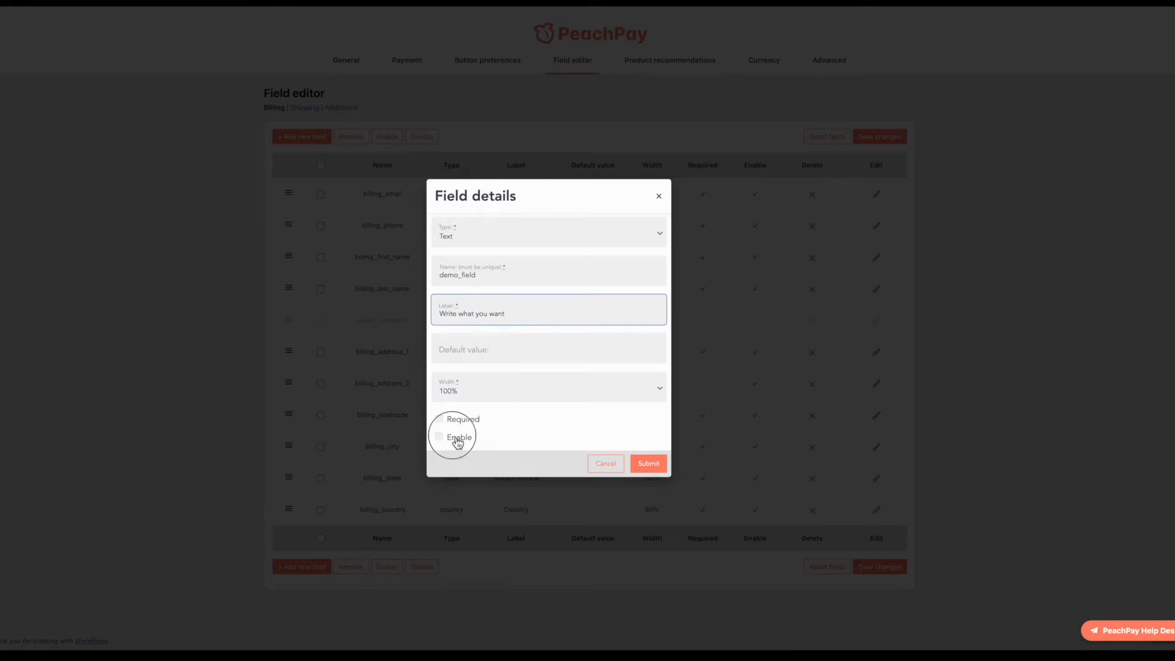
click(648, 463)
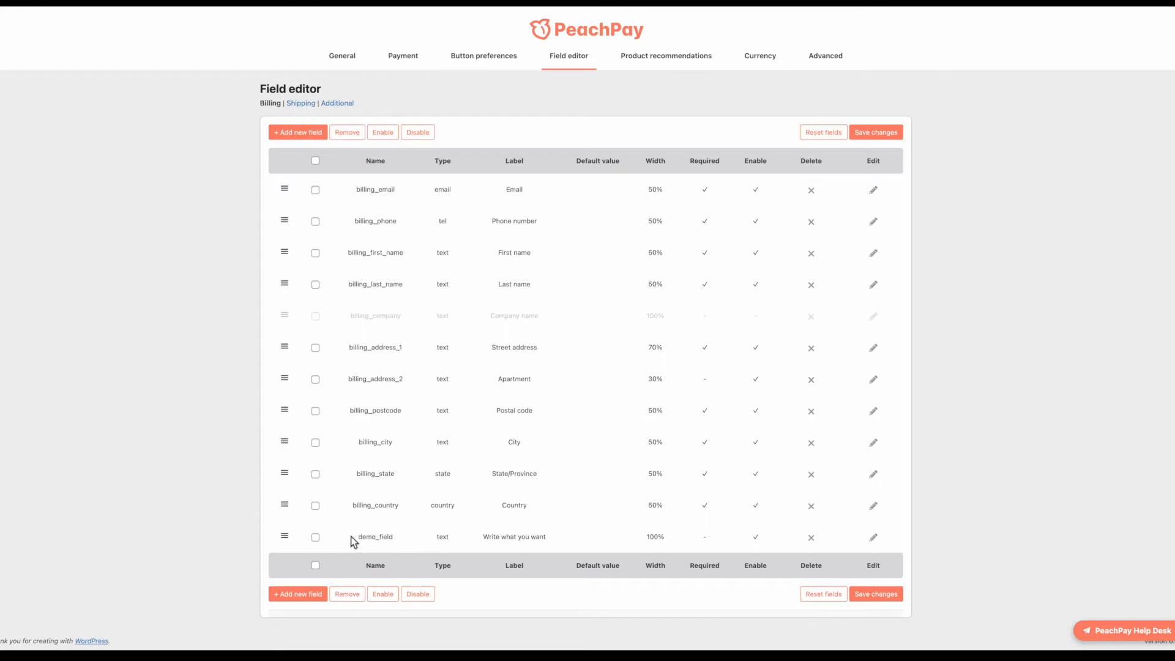
Step: Review demo_field's details in the billing list, leaving its Text type unchanged
drag(319, 538, 741, 540)
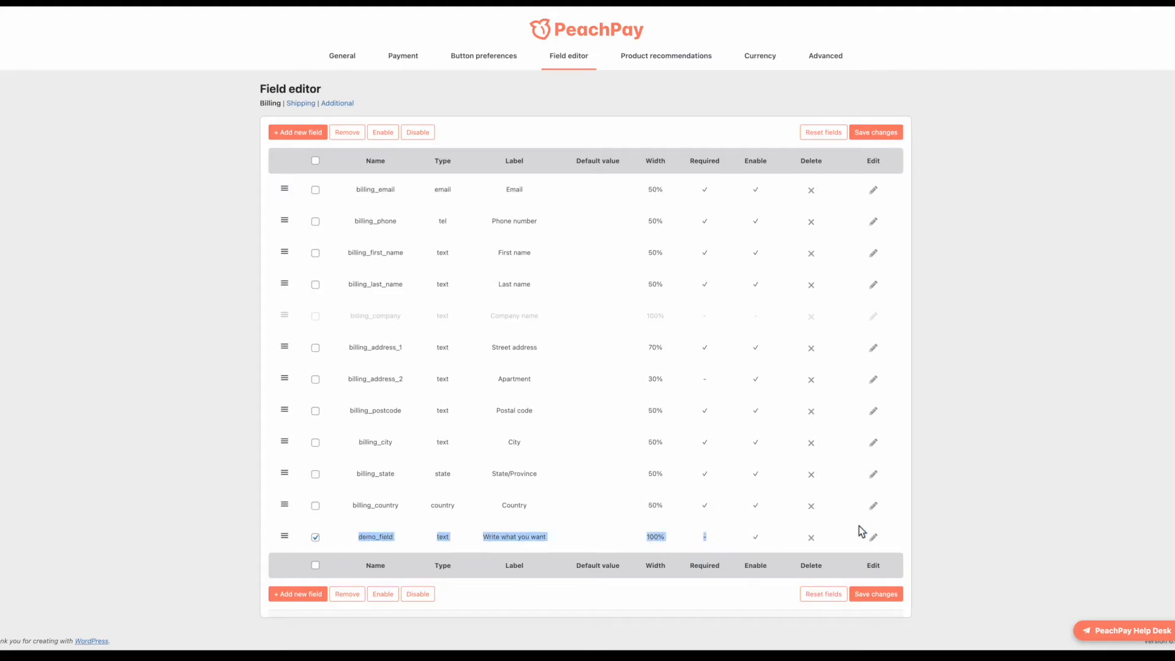
click(873, 538)
click(535, 238)
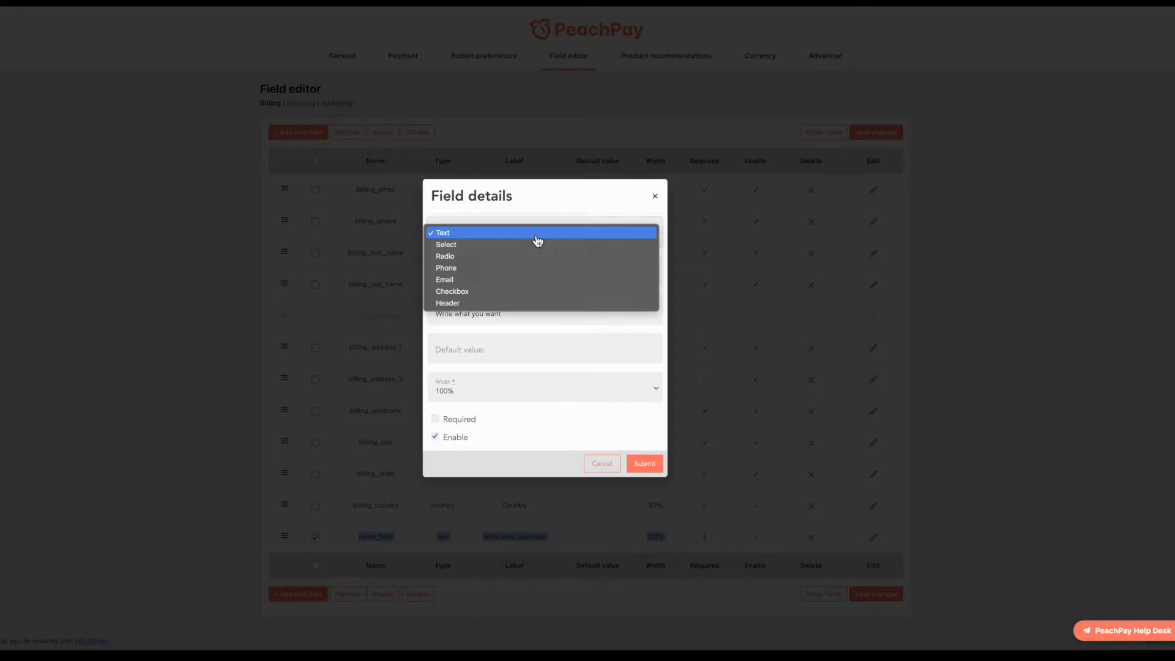
click(657, 197)
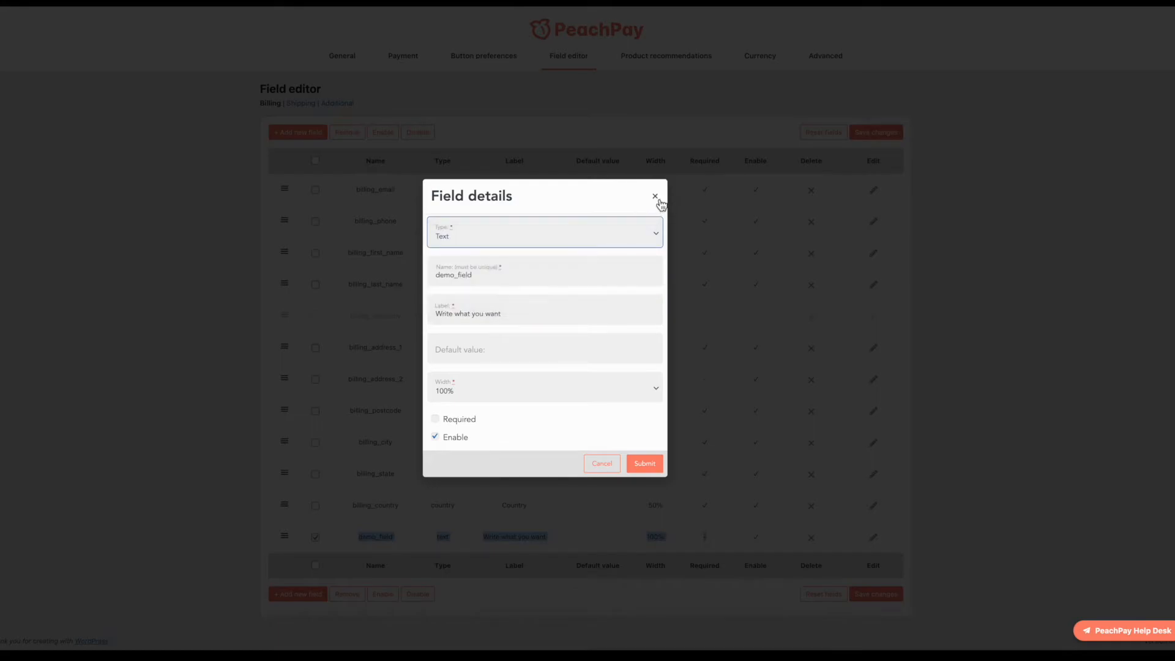
click(657, 199)
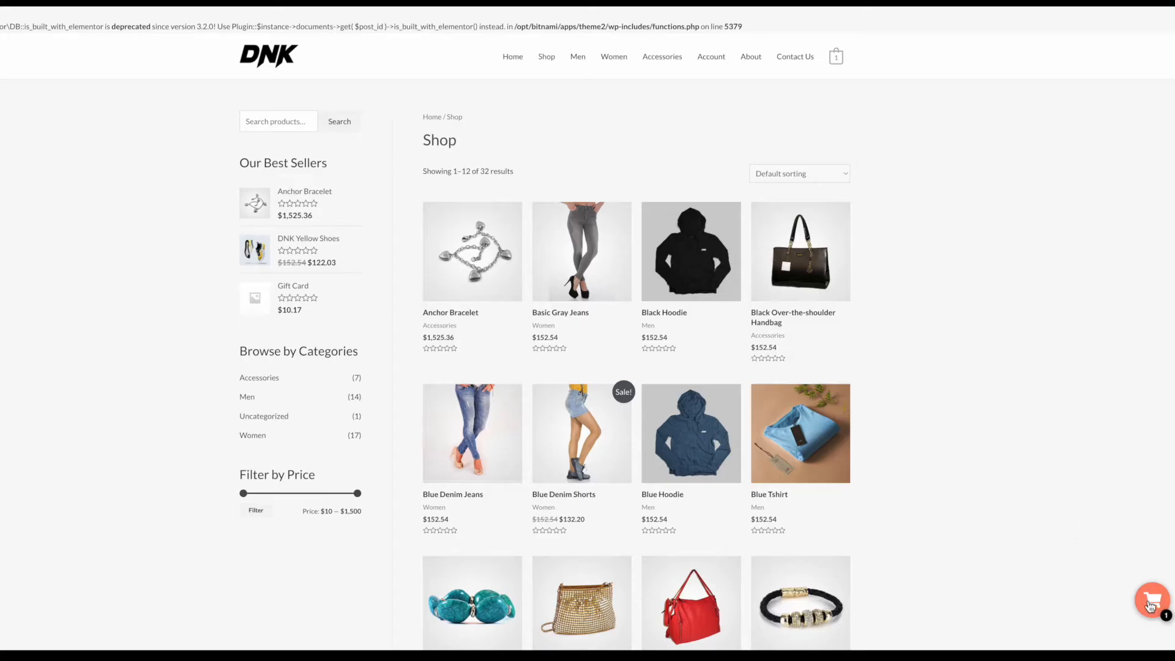
Step: Open the Shop page checkout and type 'hello world' into the Write what you want field
click(1153, 601)
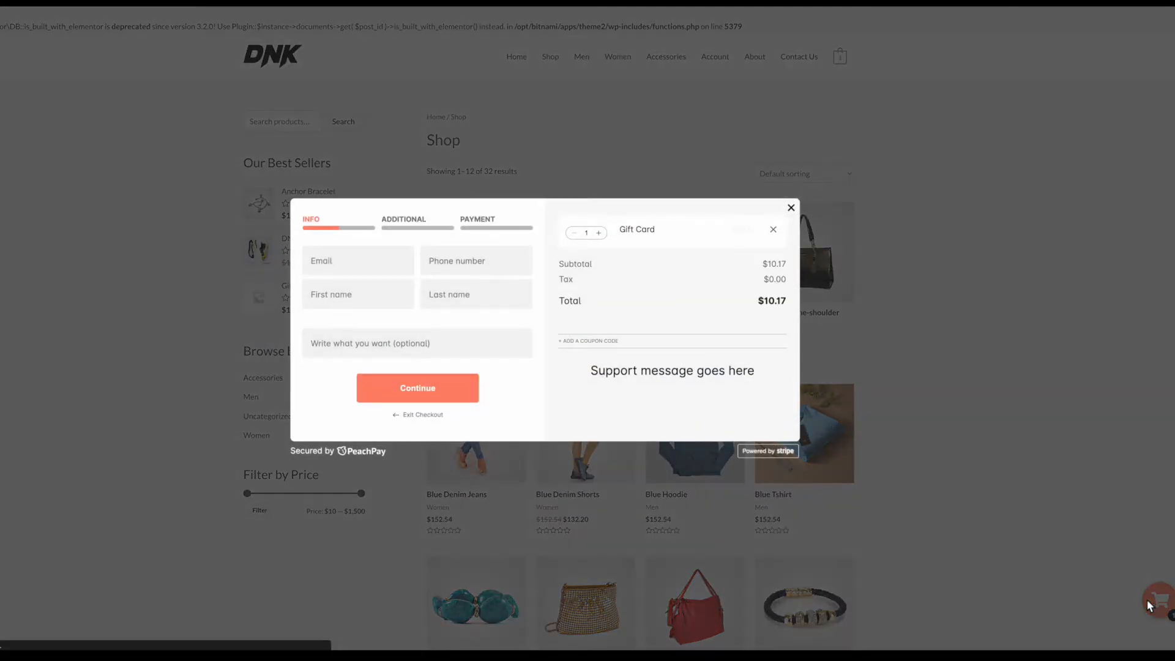
click(430, 346)
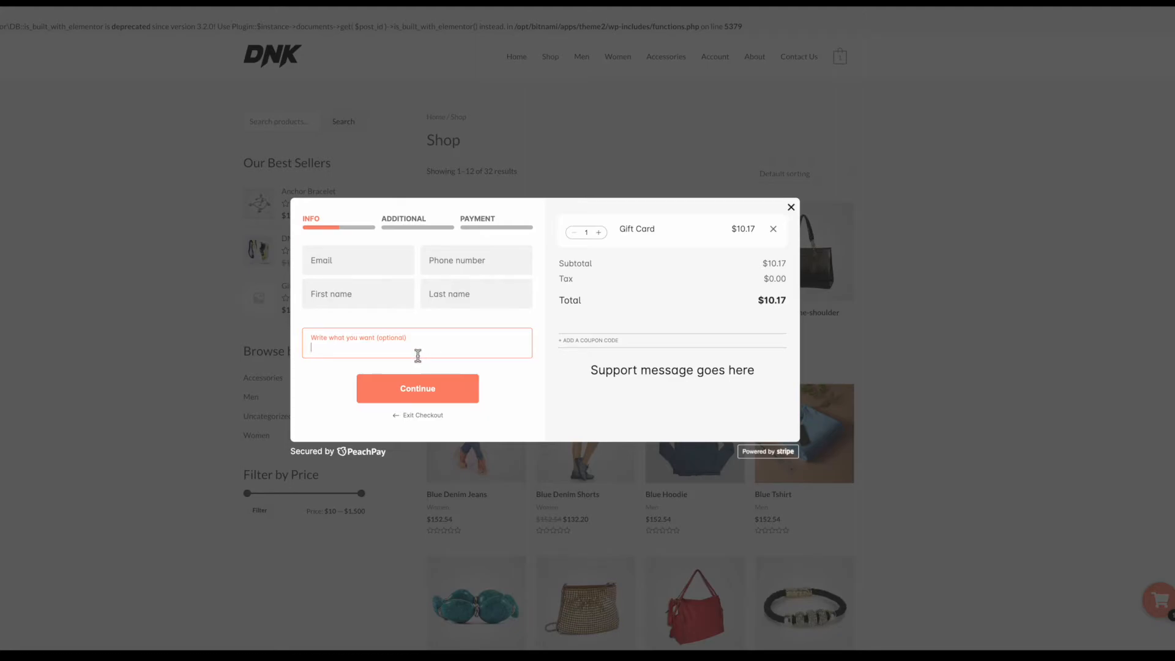
text(hello world)
drag(398, 347, 289, 341)
drag(383, 349, 298, 359)
click(405, 352)
drag(379, 352, 312, 350)
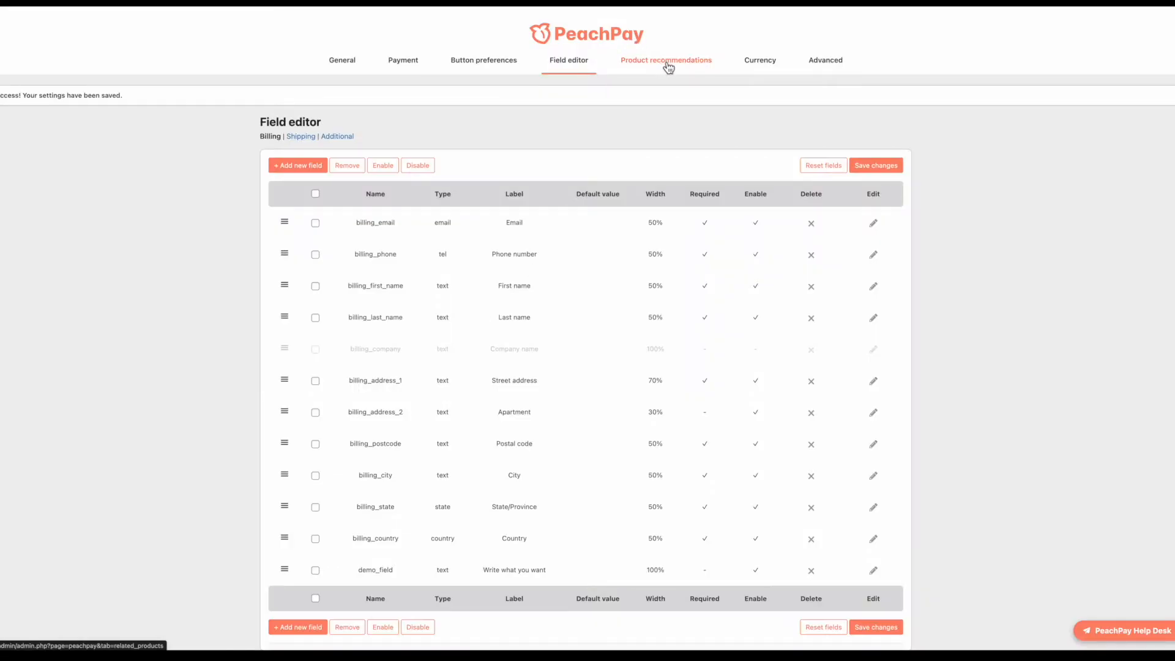
click(669, 66)
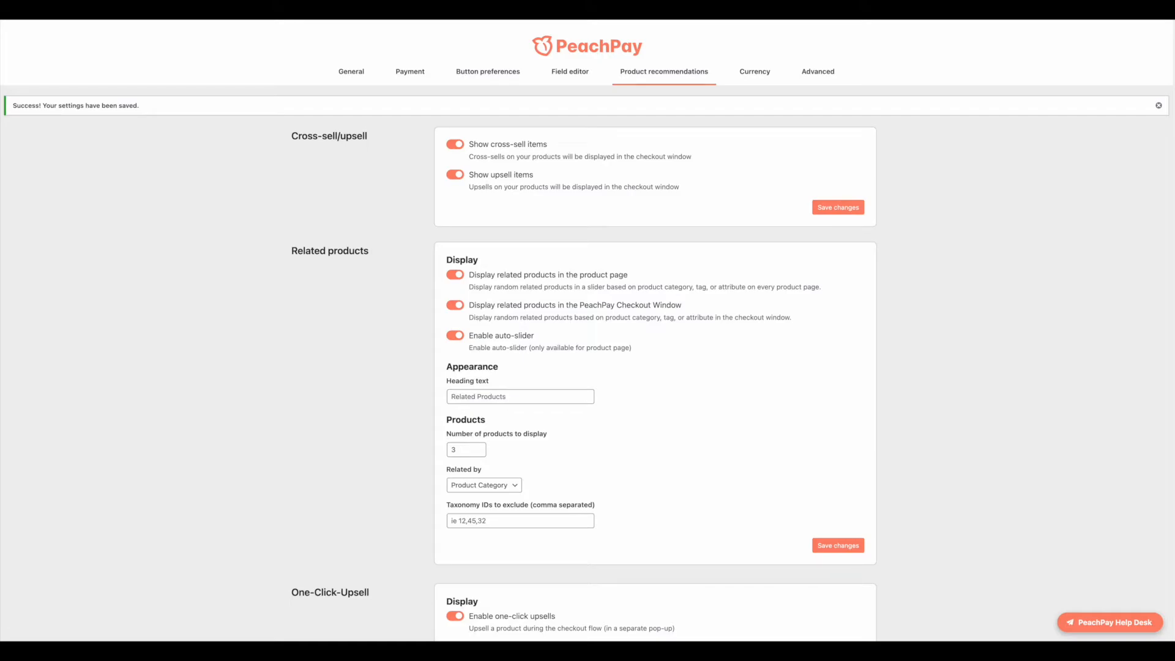
scroll(514, 300, down, 2)
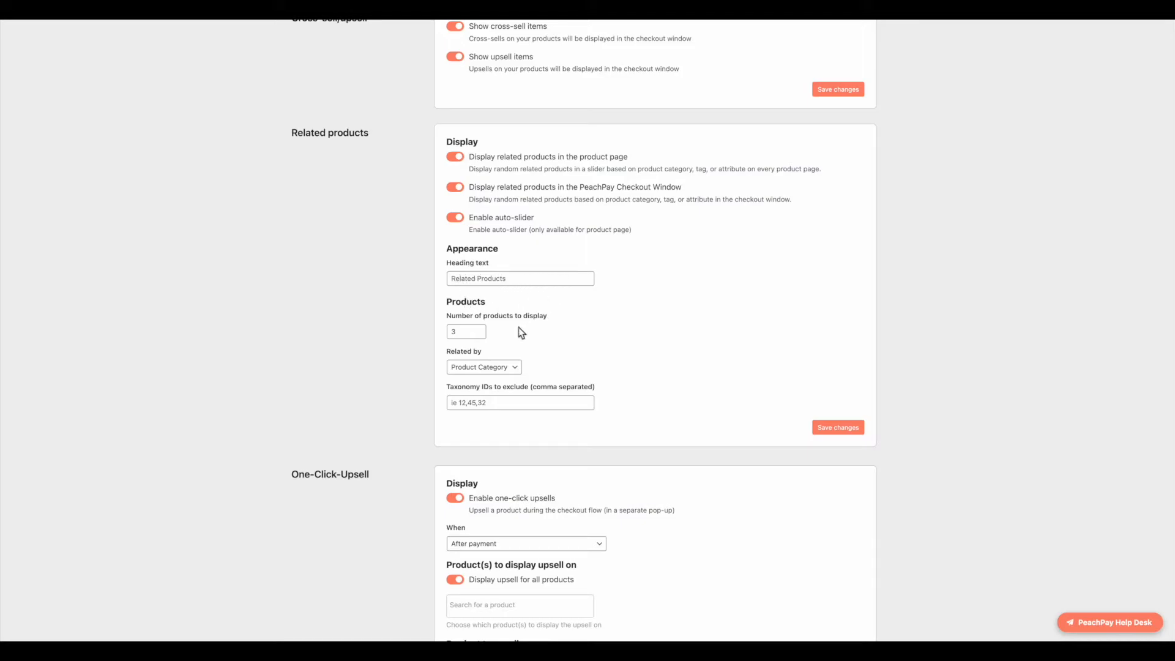
click(508, 368)
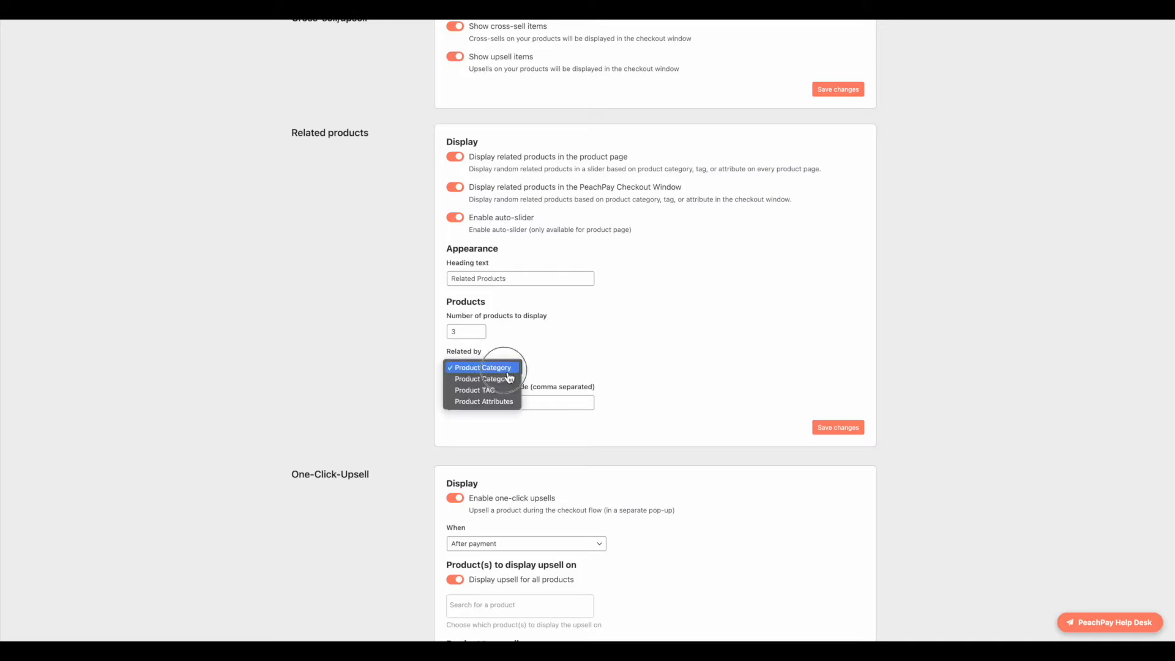
click(609, 360)
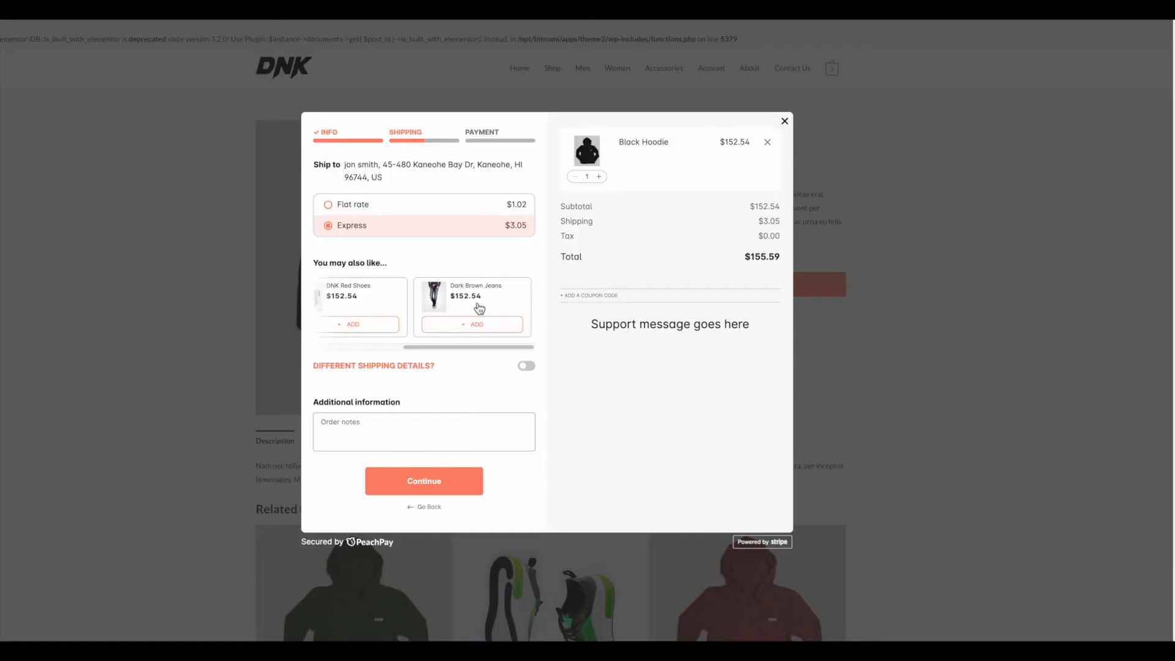
drag(485, 346, 397, 346)
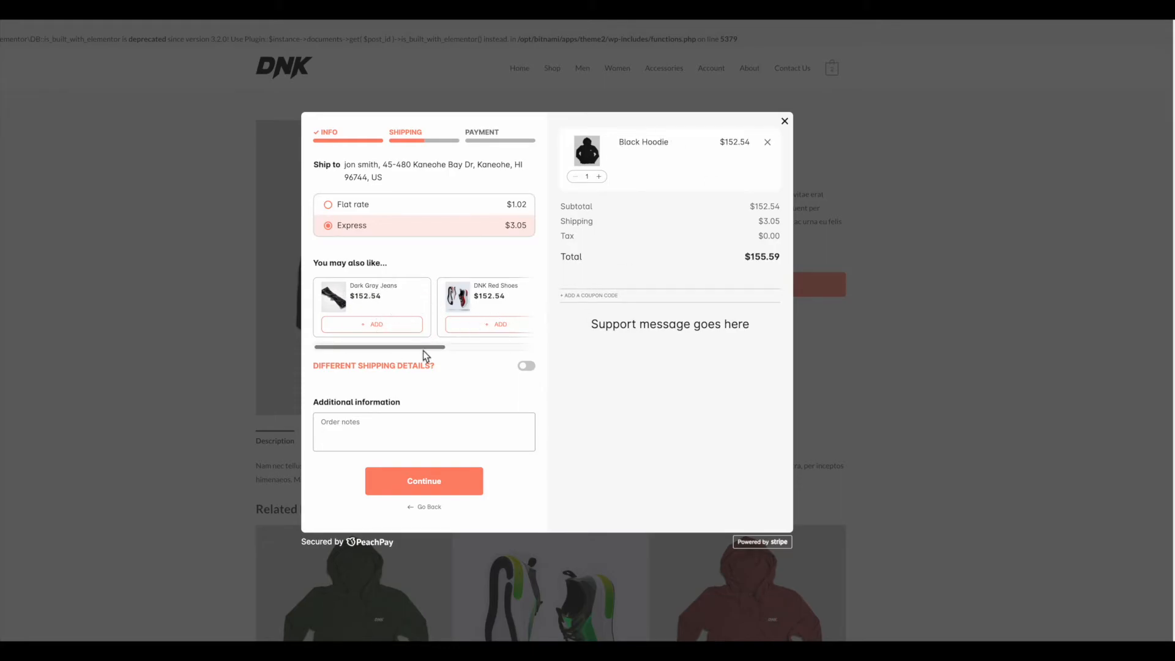
mouse_move(409, 347)
mouse_down()
mouse_move(490, 349)
mouse_move(414, 344)
mouse_move(425, 353)
mouse_up()
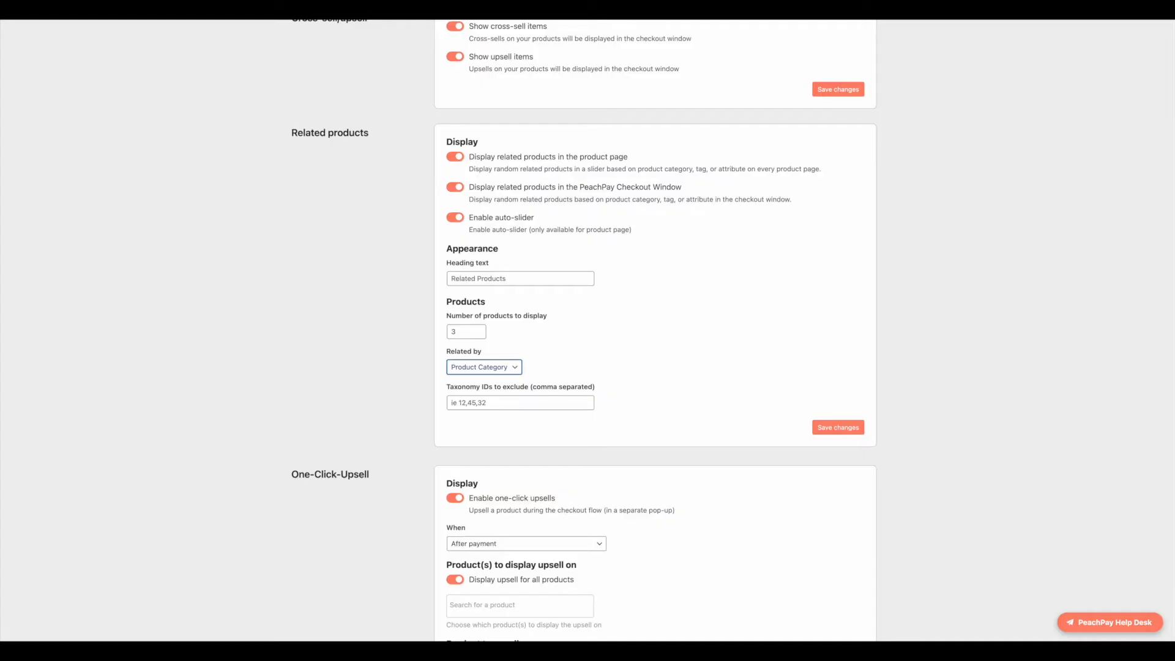
Step: Check the one-click upsell timing options, leaving them unchanged
scroll(571, 323, down, 3)
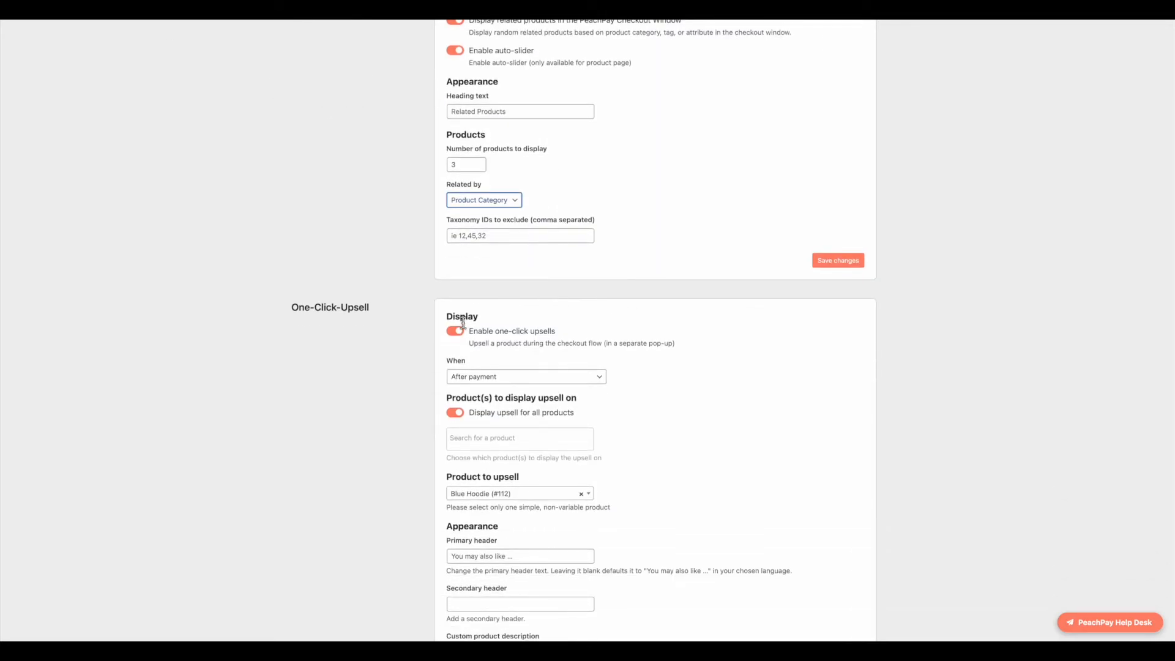
scroll(509, 339, down, 1)
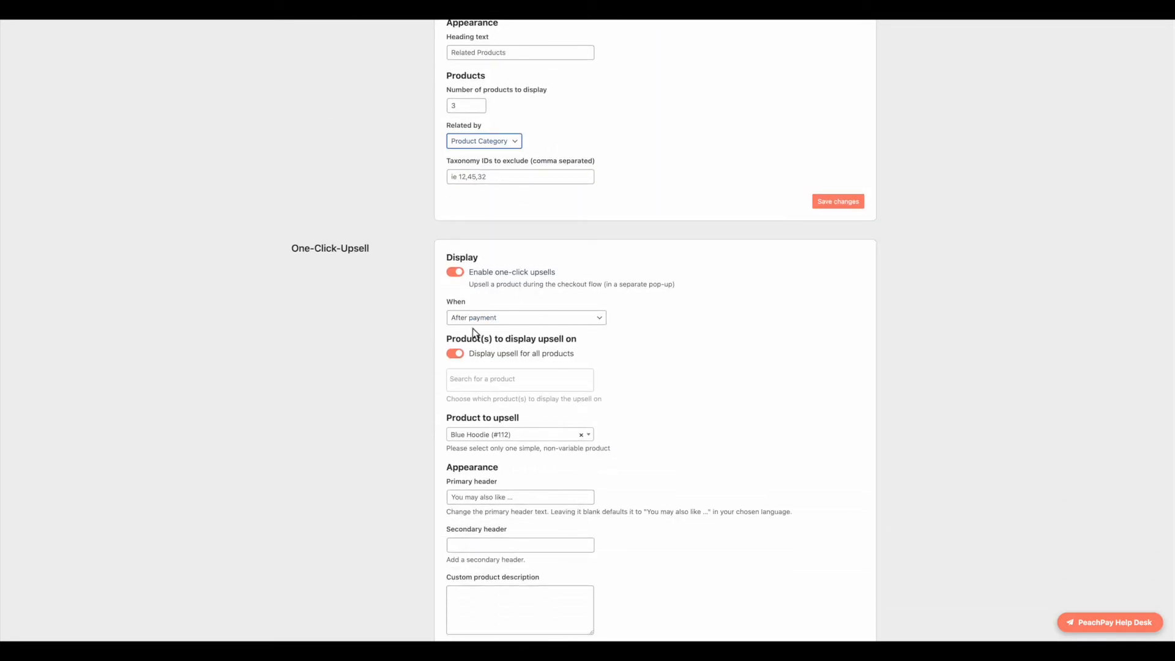
click(492, 324)
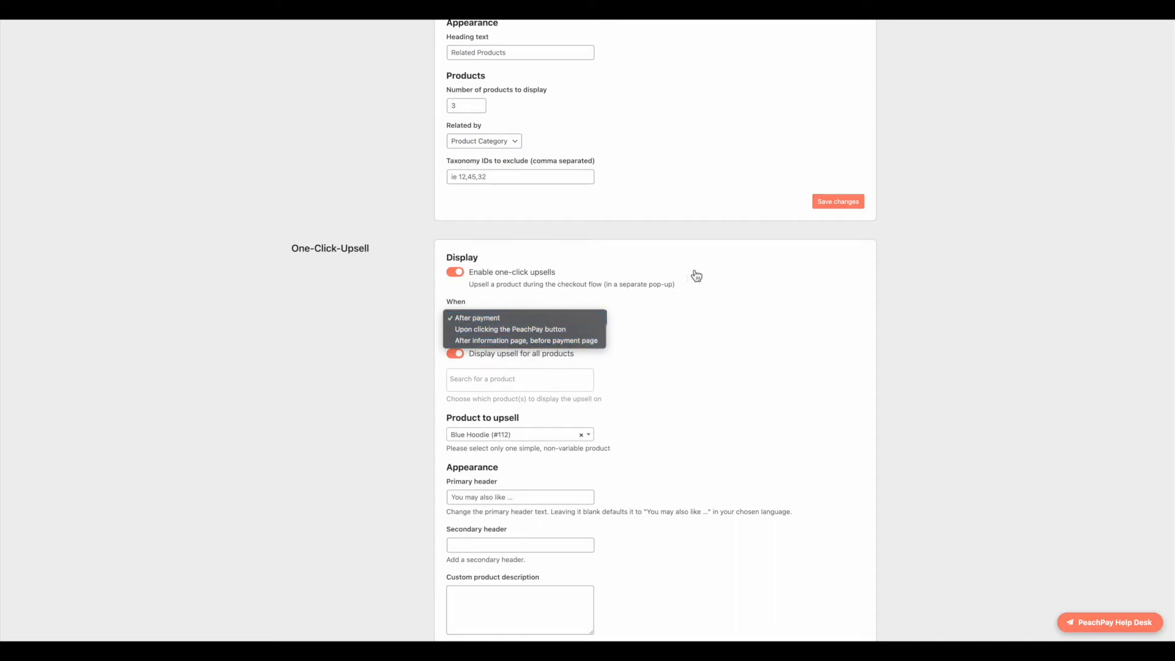
click(675, 323)
scroll(525, 362, down, 2)
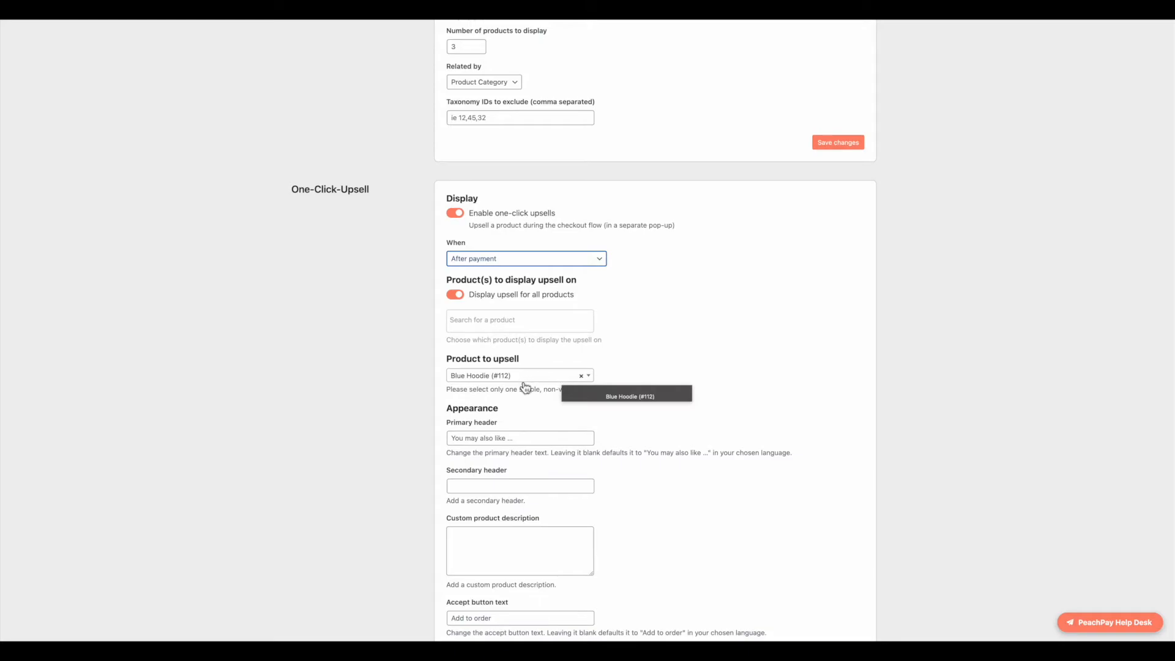
scroll(586, 445, down, 5)
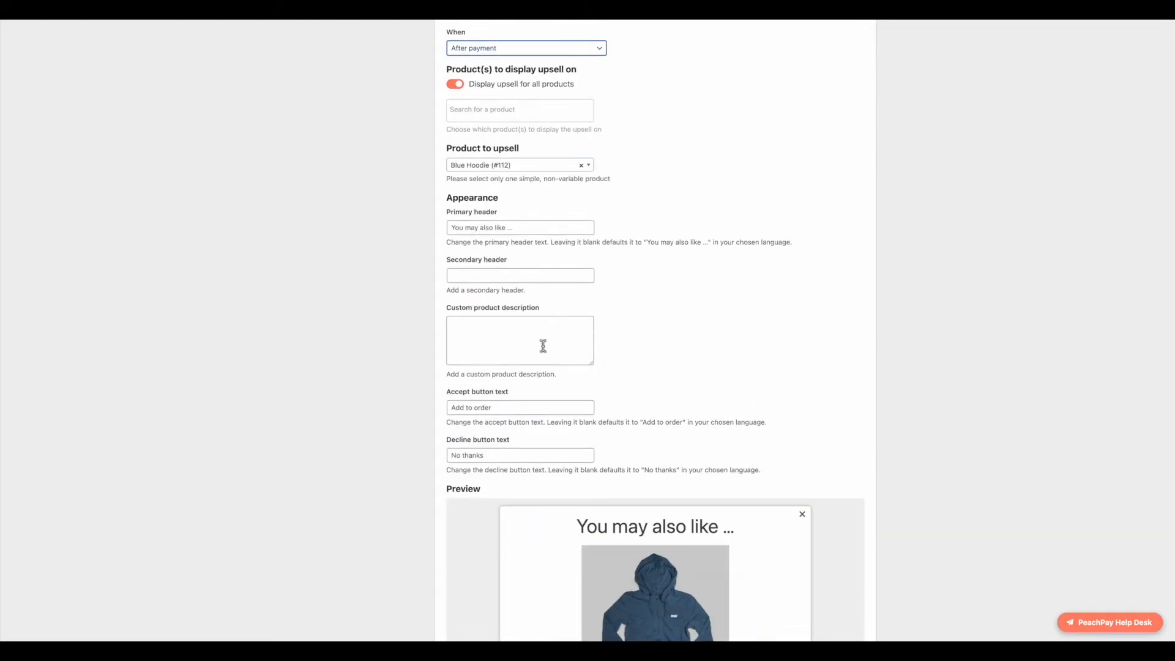
scroll(545, 346, down, 4)
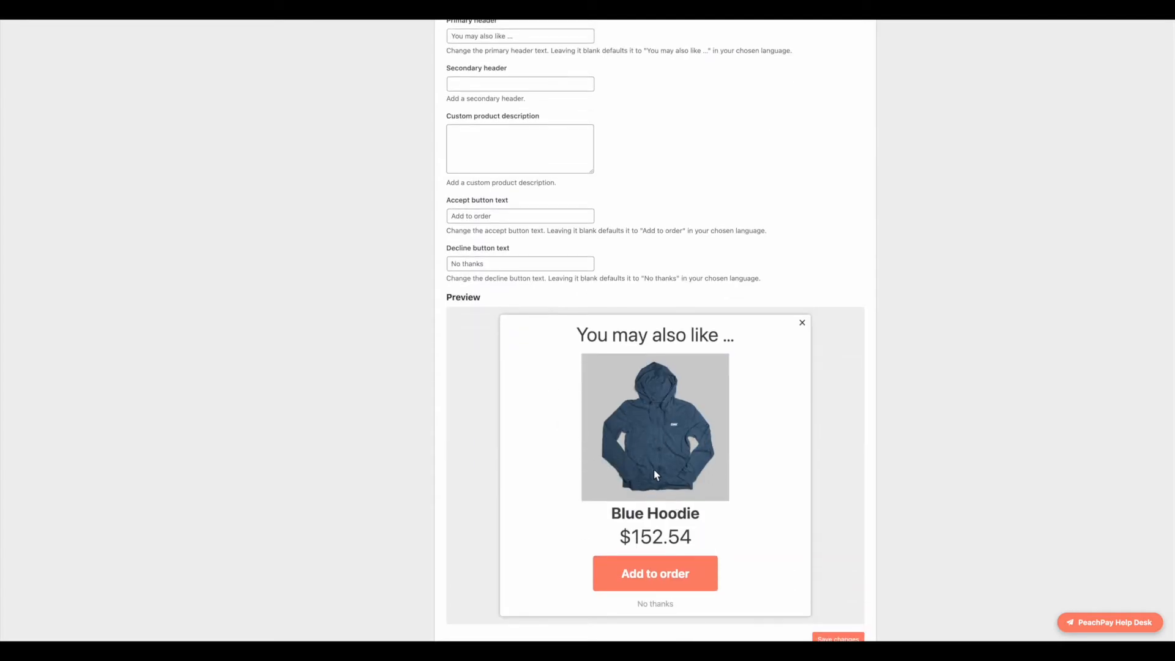
scroll(569, 438, up, 4)
scroll(592, 305, up, 1)
Step: Set the upsell Primary header to 'What about this?' and Secondary header to 'Secondary'
click(503, 233)
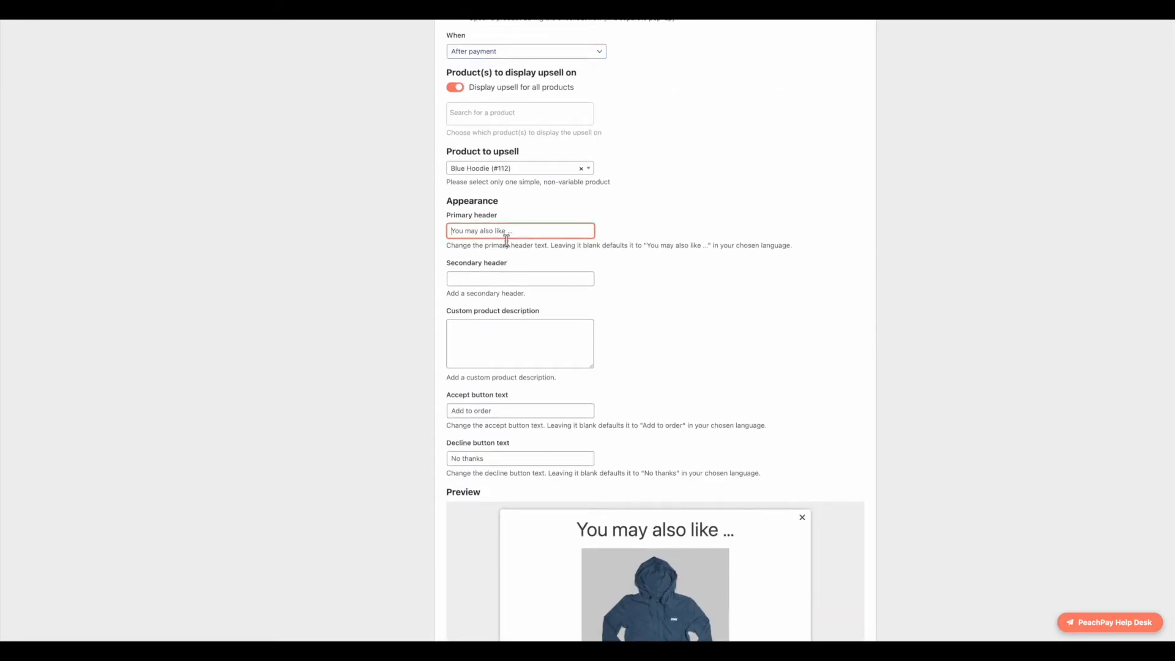
text(What about this)
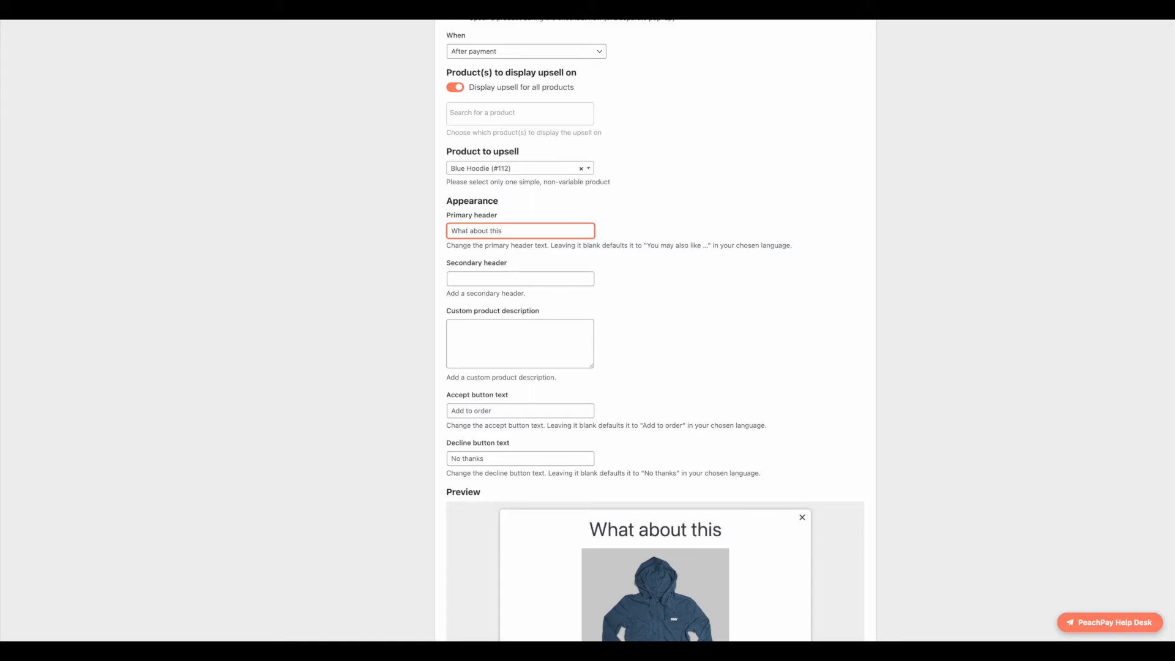
text(?)
click(525, 278)
text(Secondary)
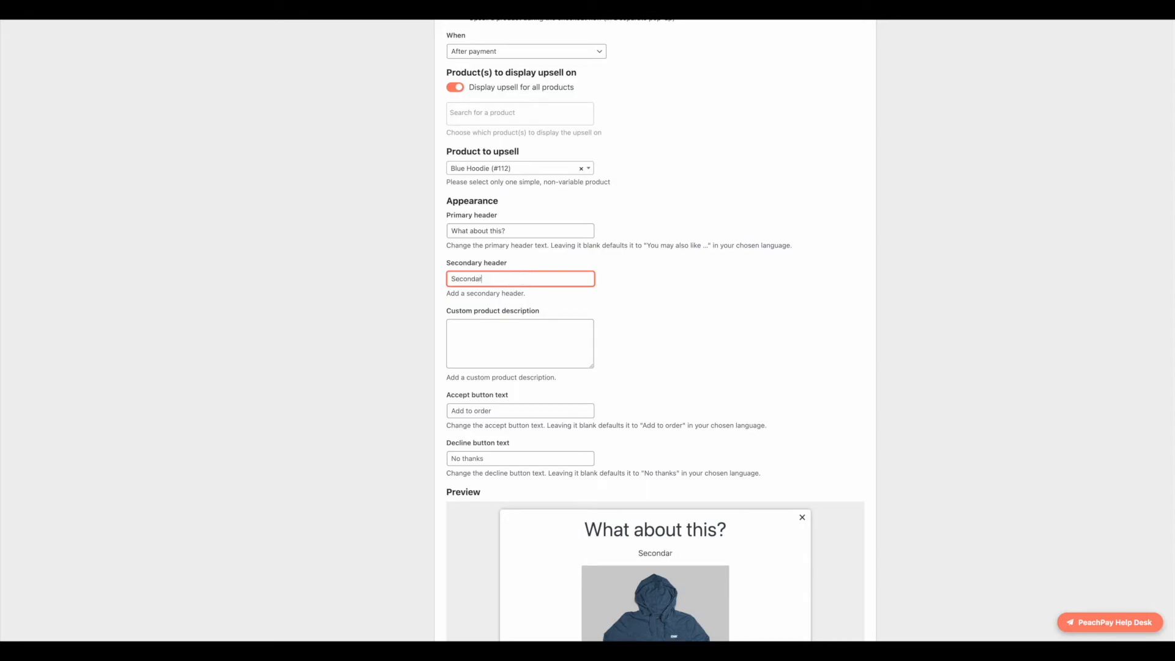
Step: Advance the Black Hoodie checkout to the payment step
scroll(645, 263, down, 5)
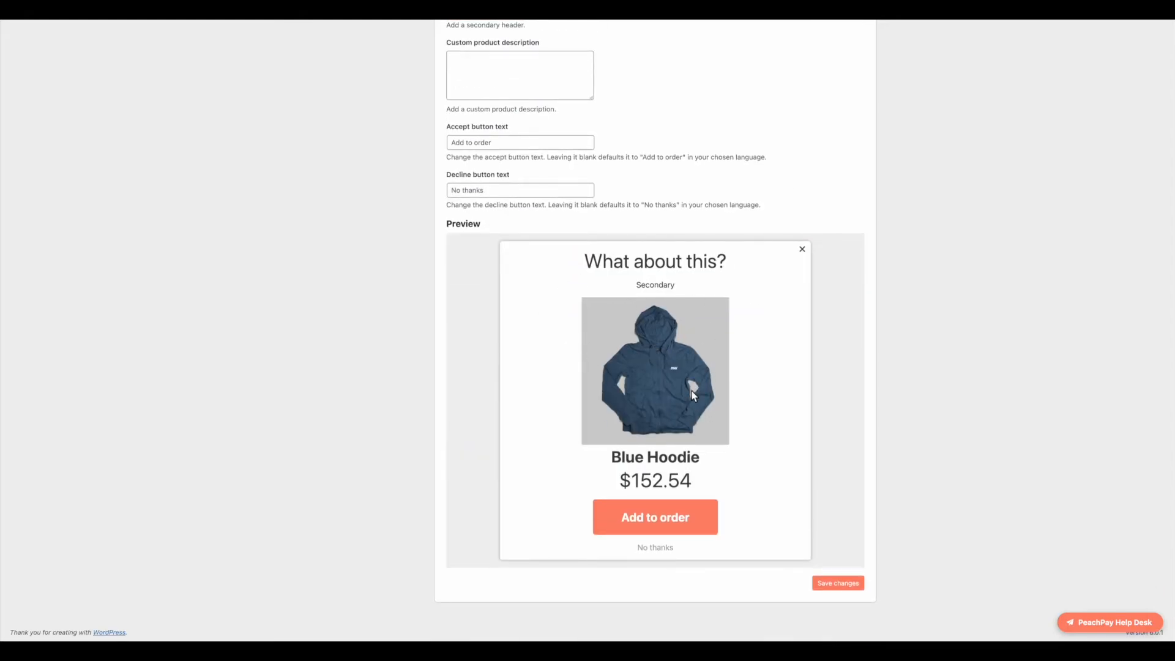
scroll(617, 389, up, 4)
scroll(580, 420, down, 3)
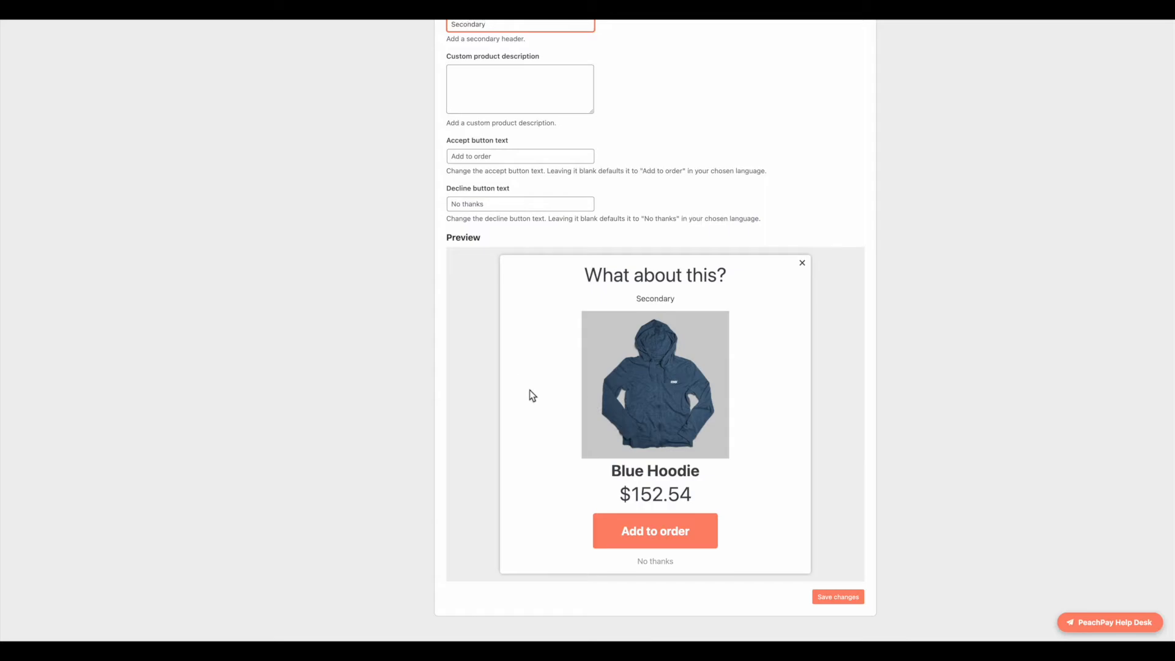
scroll(530, 390, up, 2)
scroll(712, 472, down, 3)
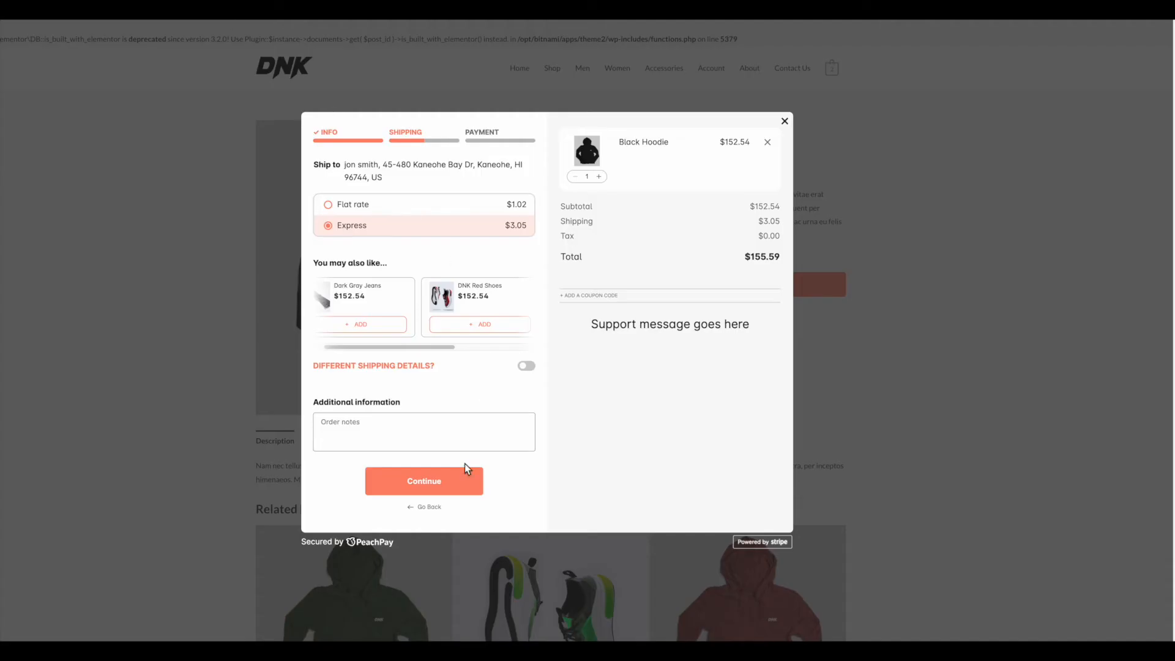
click(451, 484)
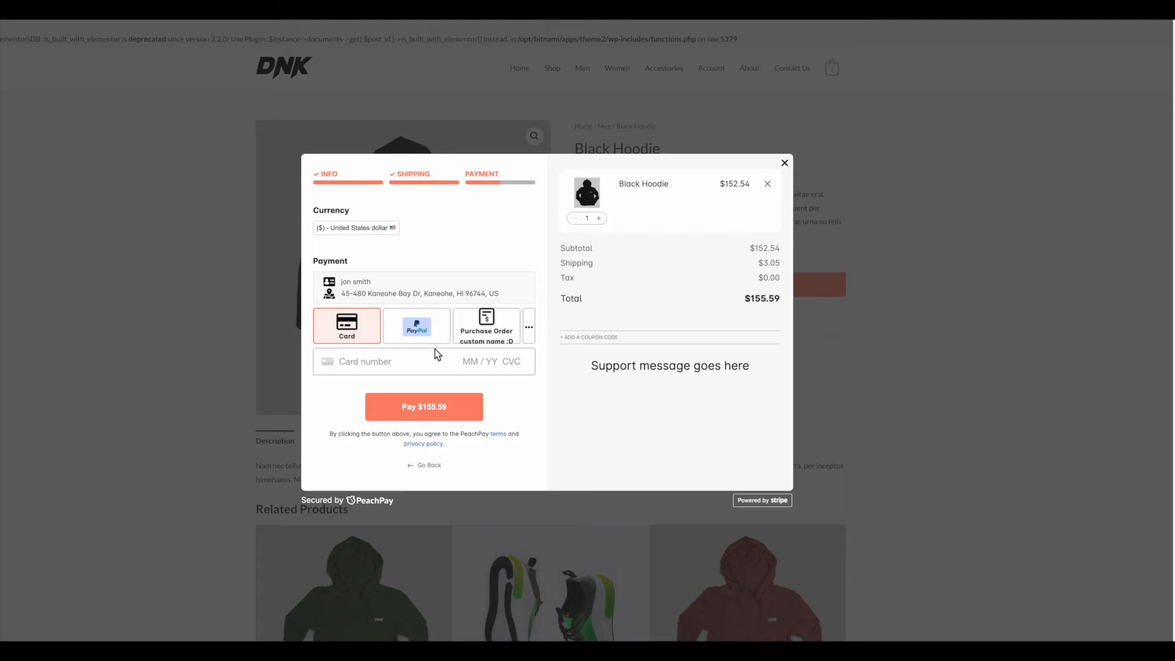
Step: Pay the $155.59 order with the test card and decline the Blue Hoodie upsell
click(385, 366)
text(4)
text(2)
text(424242424242)
text(42)
text(0424)
text(444444444)
click(453, 402)
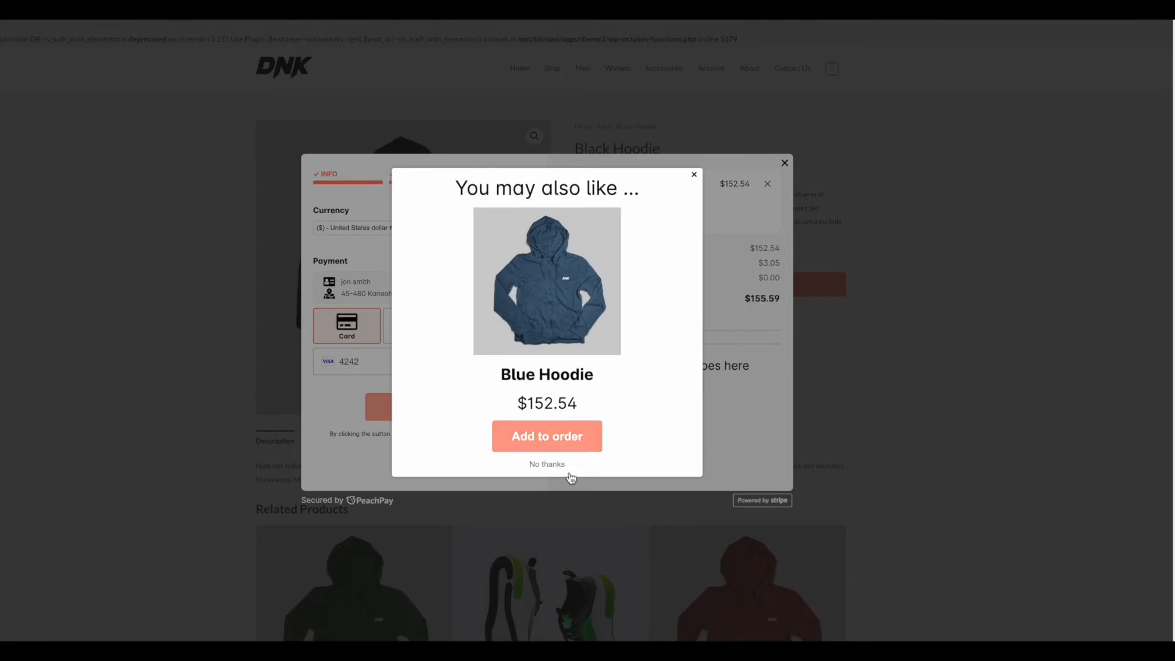
click(544, 467)
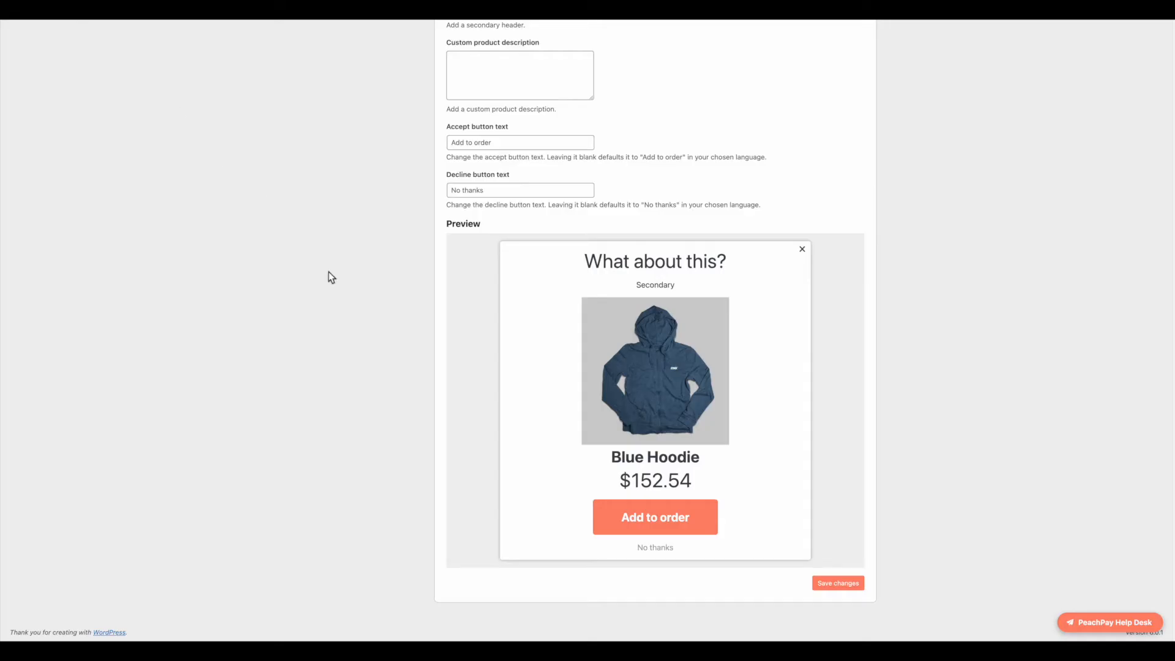
scroll(679, 523, up, 15)
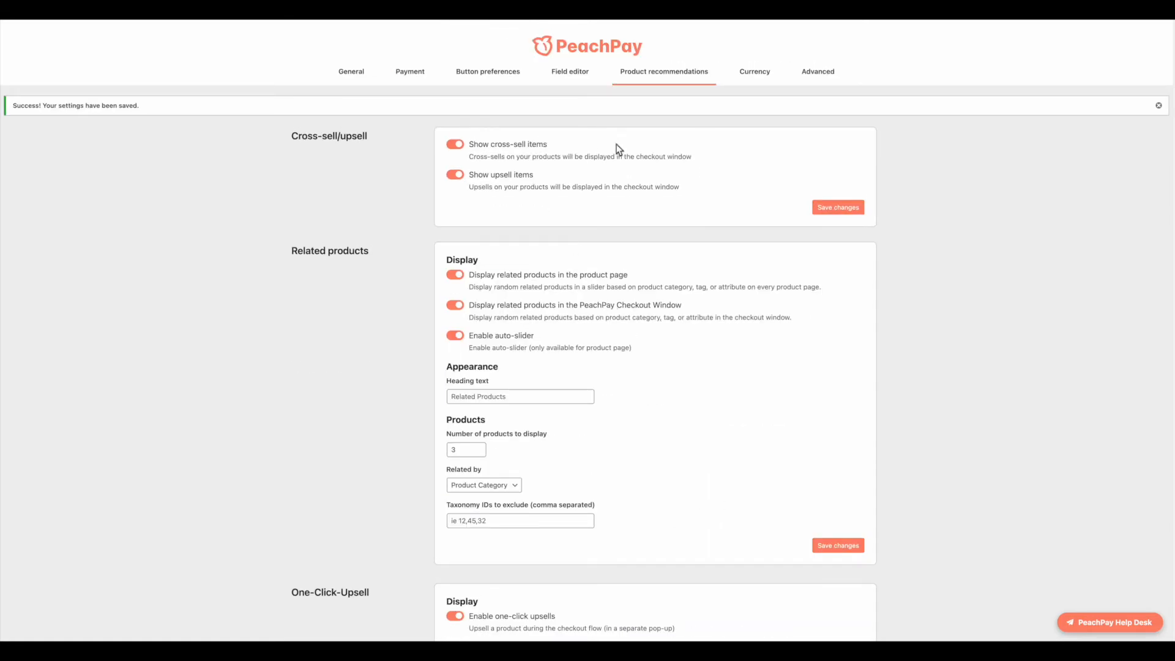
Step: Open the Currency settings and set Currency based on to Customer geolocation
click(772, 71)
click(580, 183)
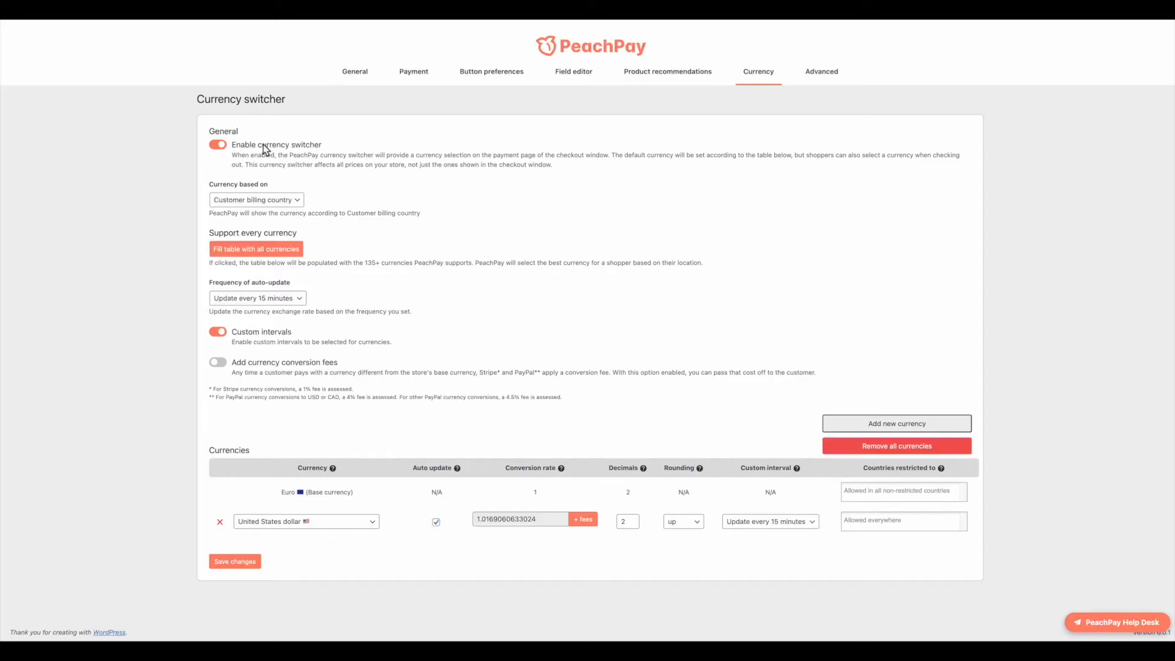
click(300, 207)
click(288, 188)
click(297, 207)
click(288, 211)
click(264, 200)
click(263, 188)
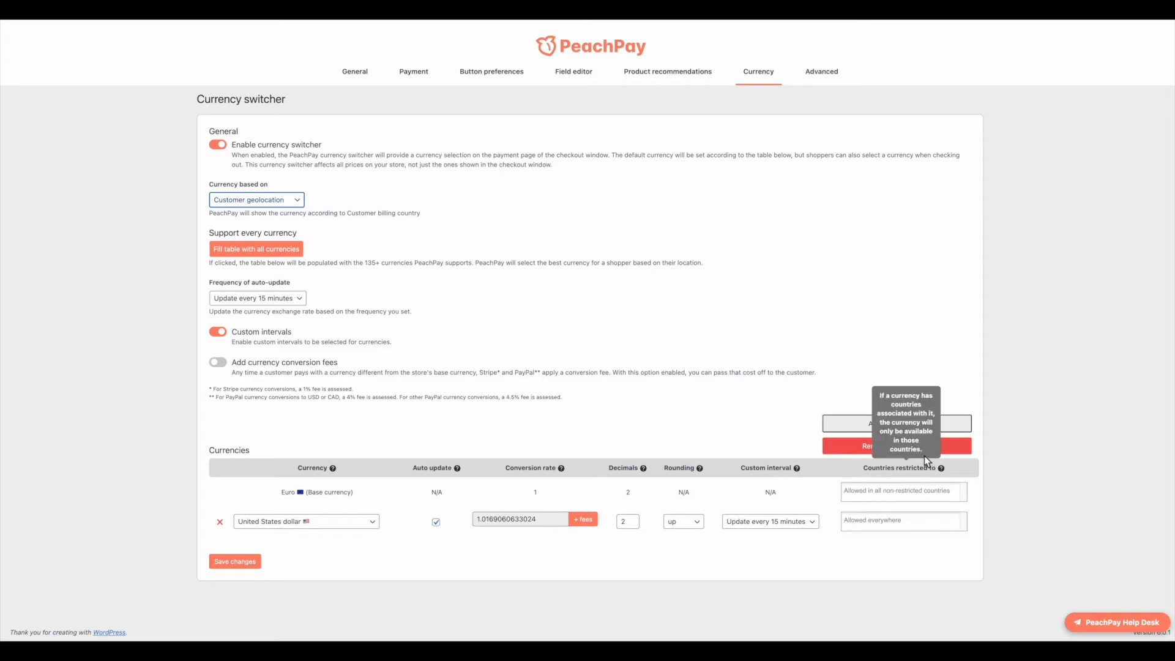
Step: Add a new currency row, then fill the table with all currencies and confirm
click(923, 424)
click(919, 427)
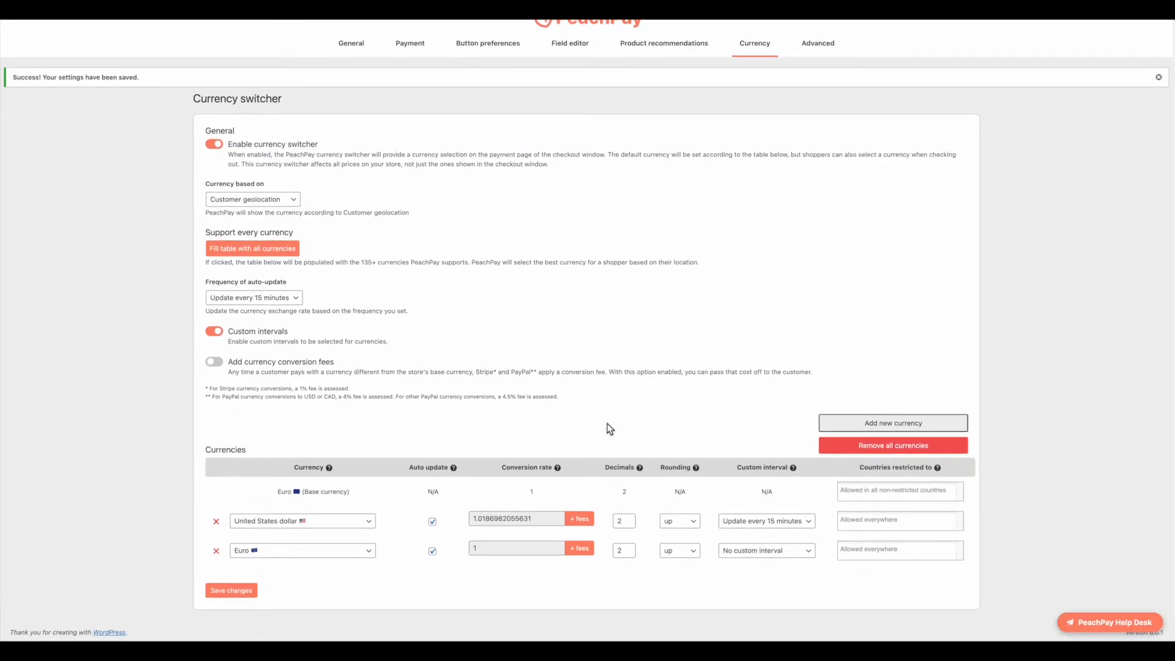
click(274, 554)
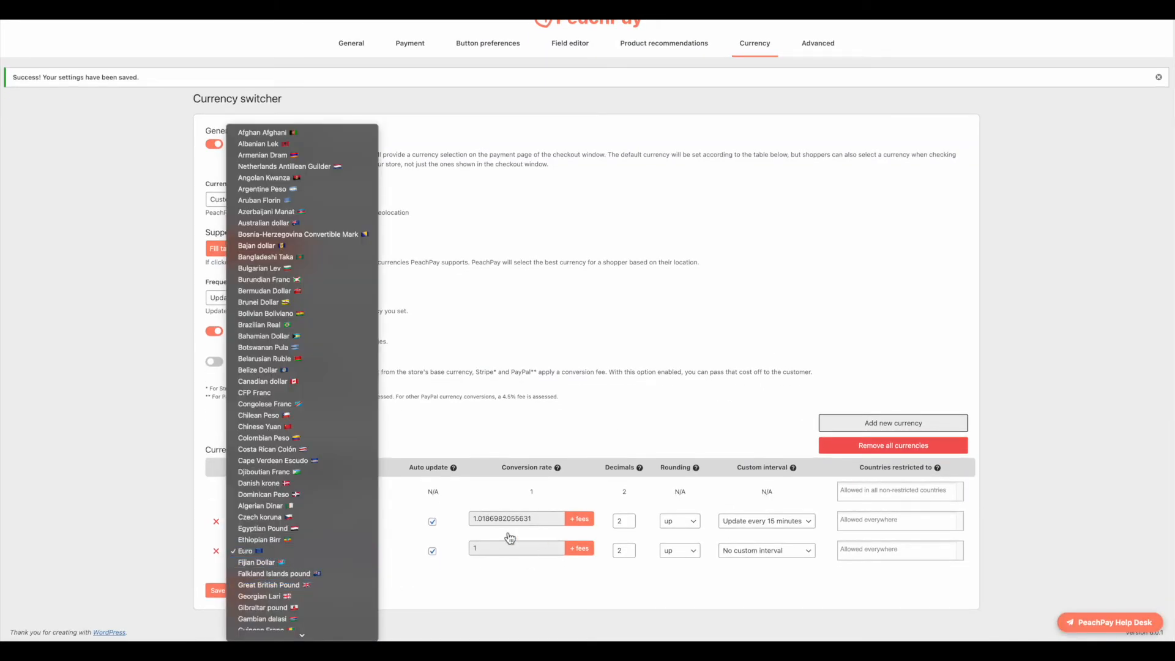
scroll(314, 554, down, 15)
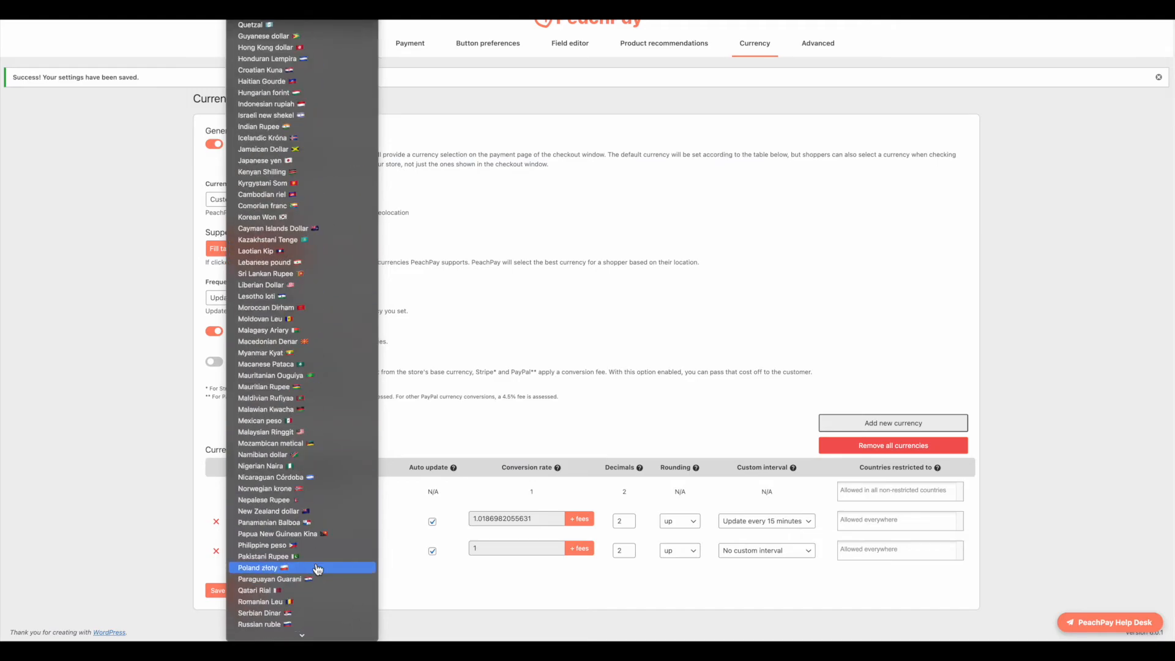
click(554, 384)
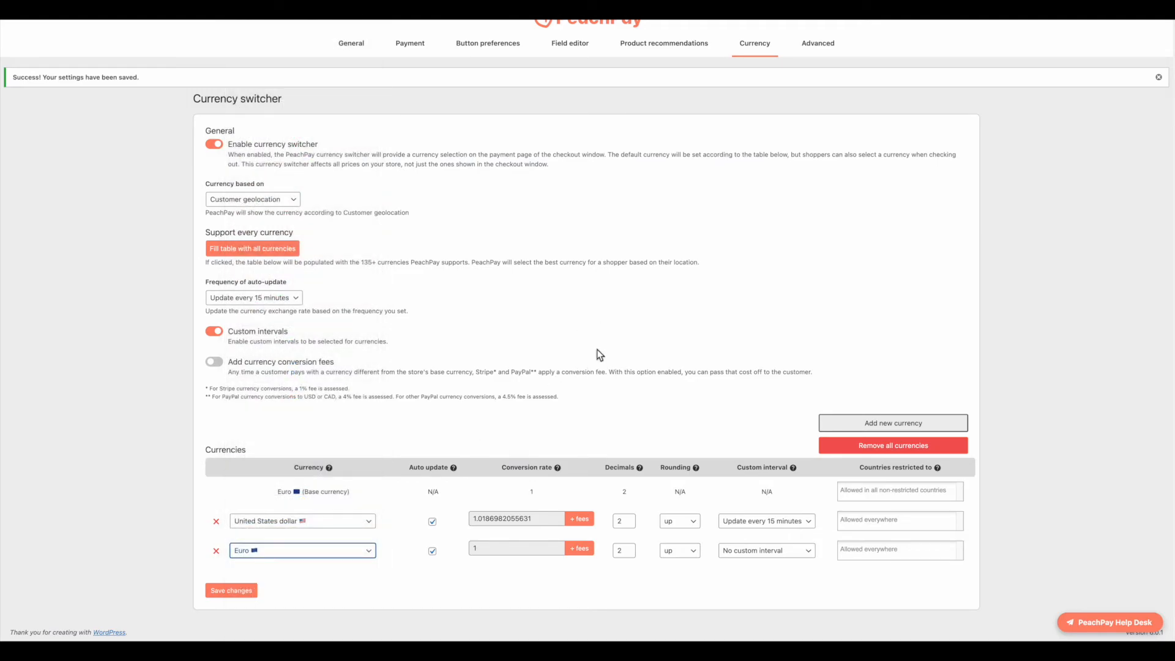
click(280, 255)
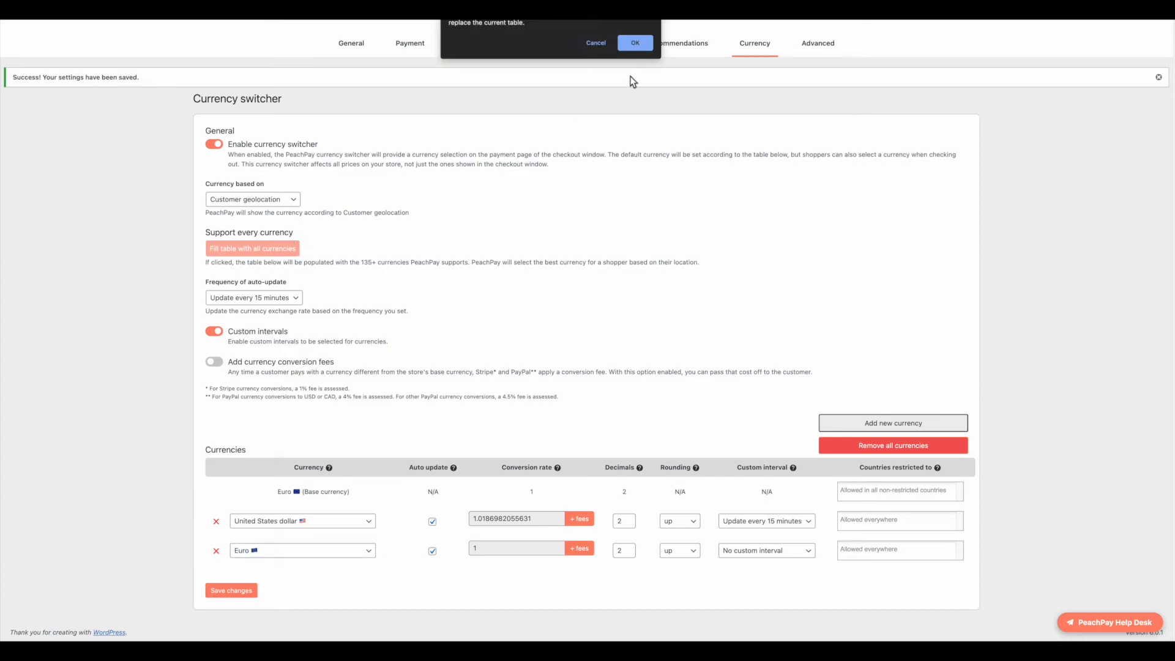
click(635, 43)
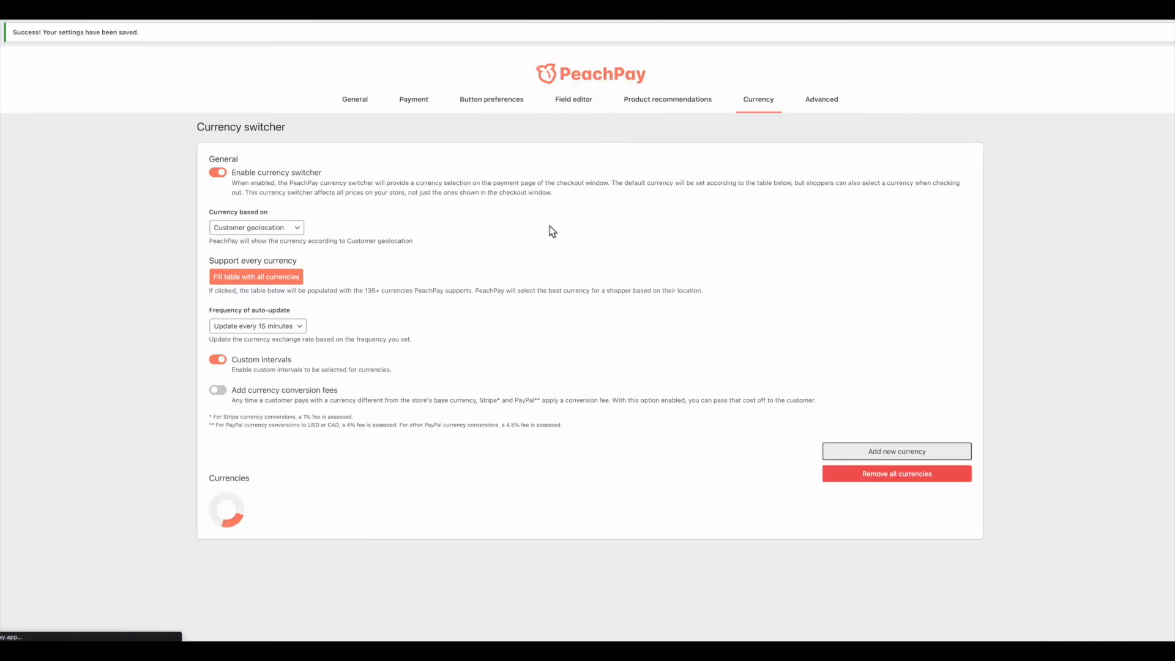
Step: Keep the auto-update frequency at every 15 minutes
scroll(432, 439, down, 20)
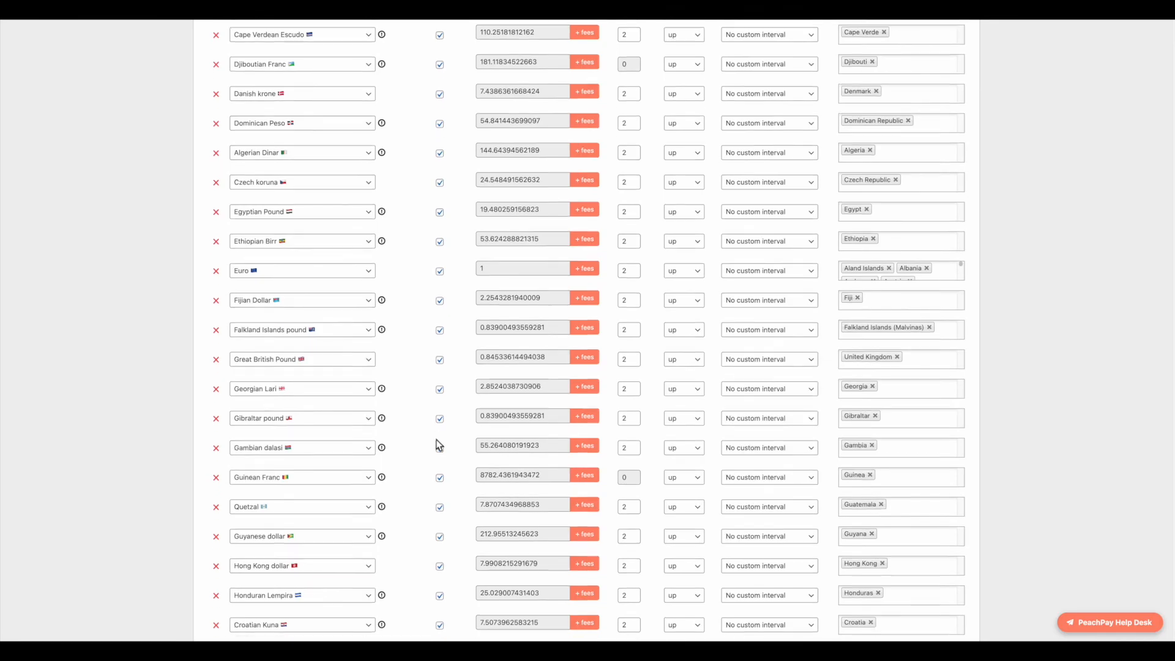
scroll(439, 444, down, 3)
scroll(512, 446, up, 20)
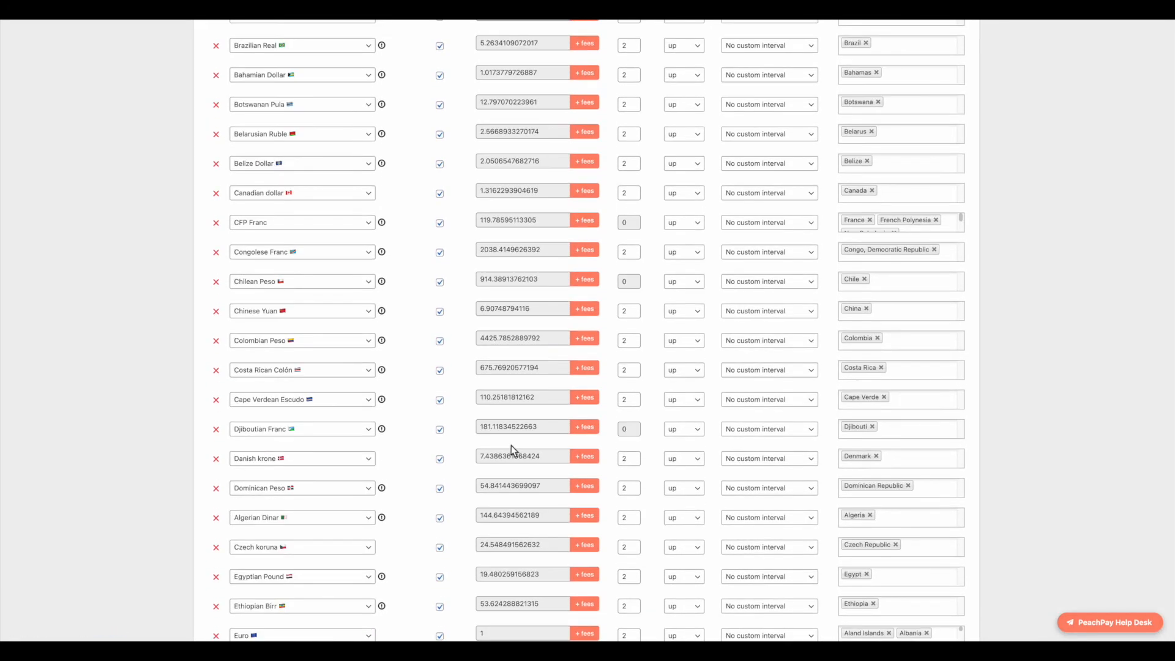
scroll(509, 445, up, 2)
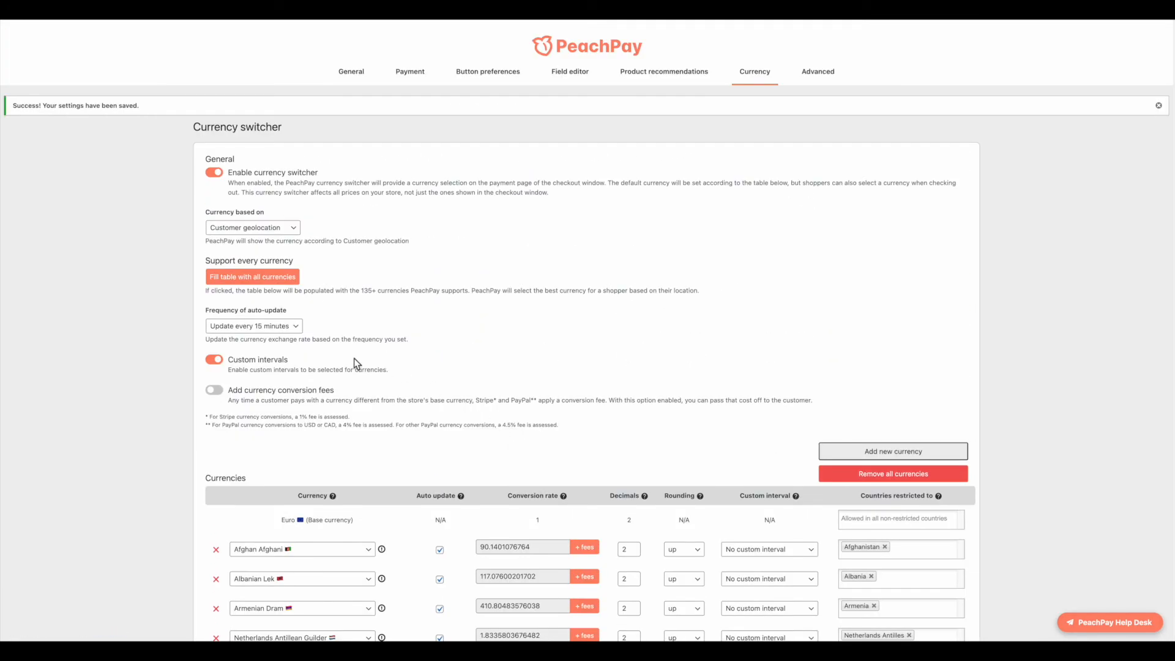
drag(320, 341, 289, 340)
click(294, 328)
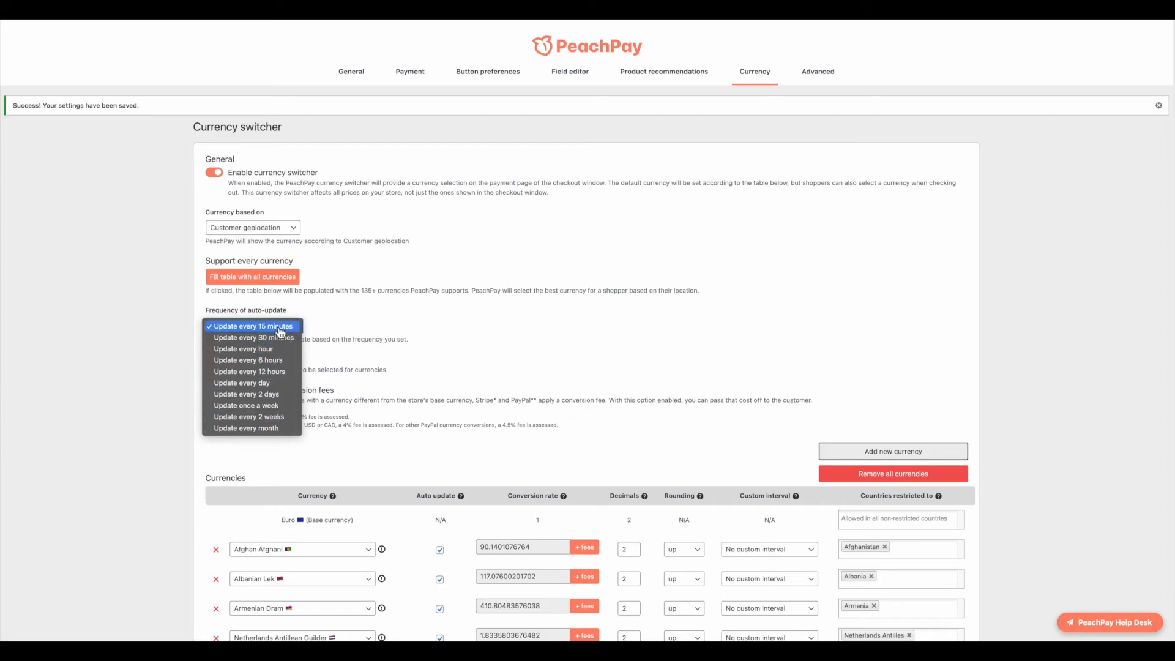
click(279, 329)
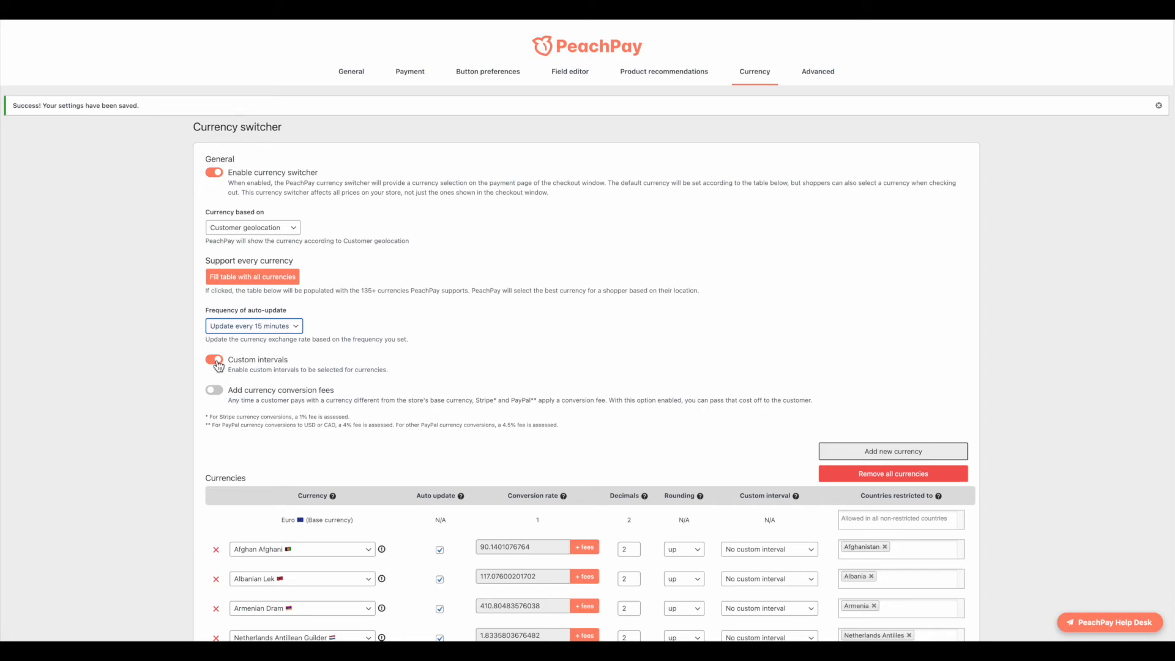
Step: Review currency conversion fees and Afghan Afghani's fee and rounding options, leaving them unchanged
scroll(387, 394, down, 1)
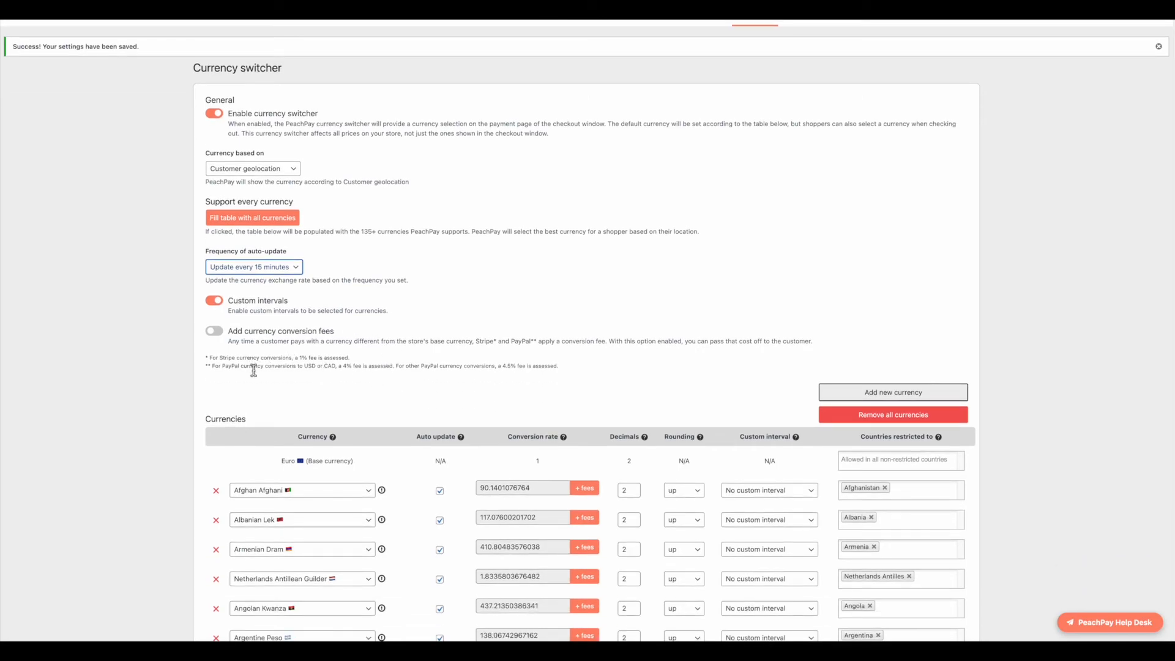
click(214, 333)
click(212, 331)
drag(208, 358, 551, 367)
click(550, 367)
scroll(532, 383, down, 12)
scroll(532, 383, up, 10)
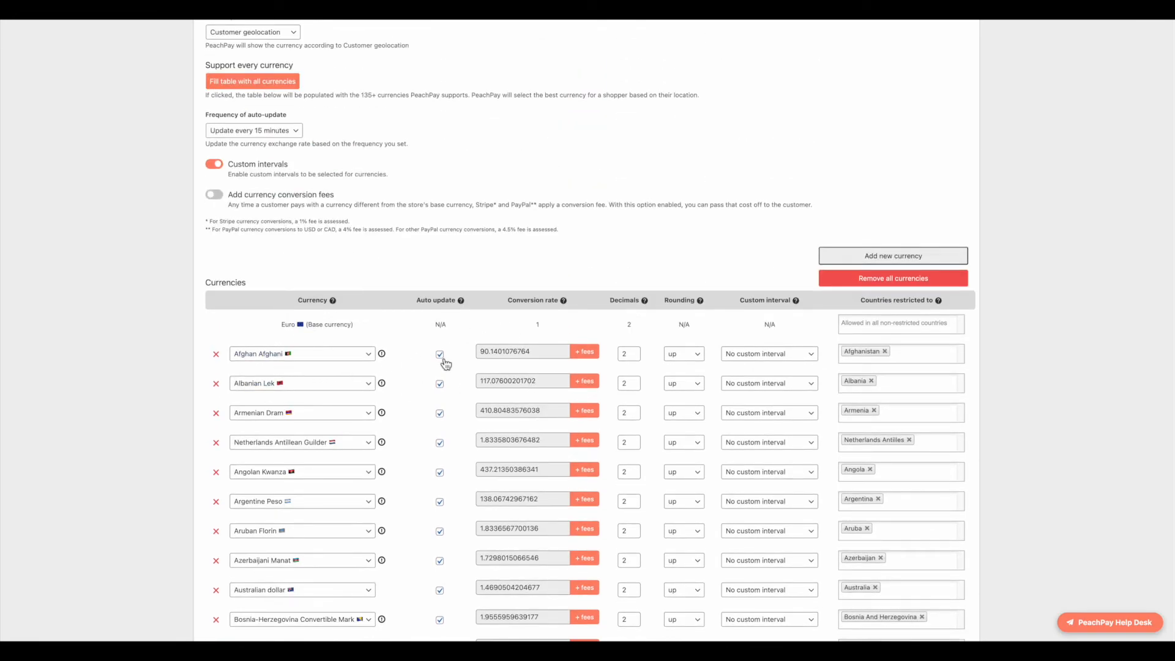
click(585, 352)
click(636, 355)
click(698, 360)
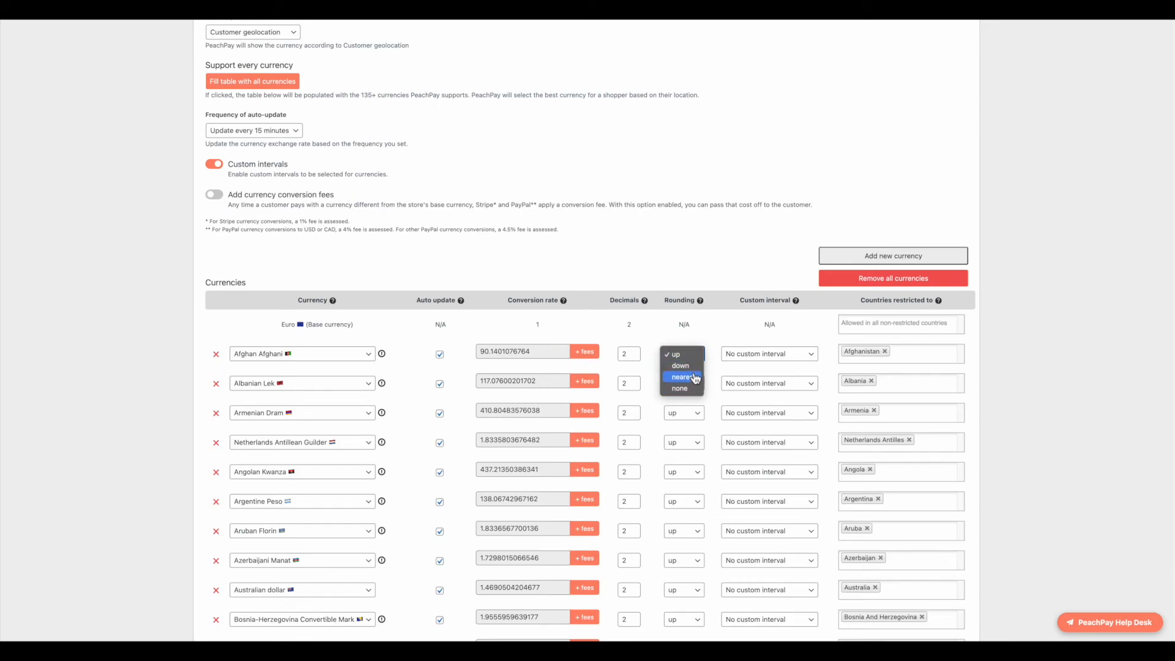
click(733, 215)
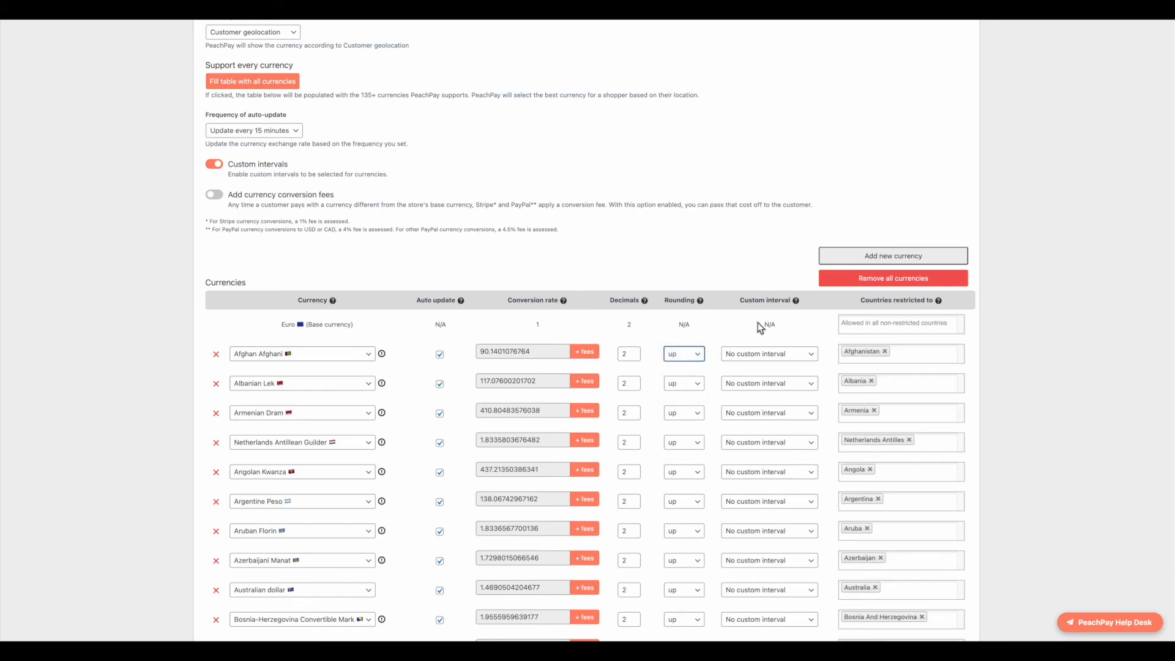
Step: Set Afghan Afghani's custom interval to every 15 minutes and save the currency settings
click(774, 355)
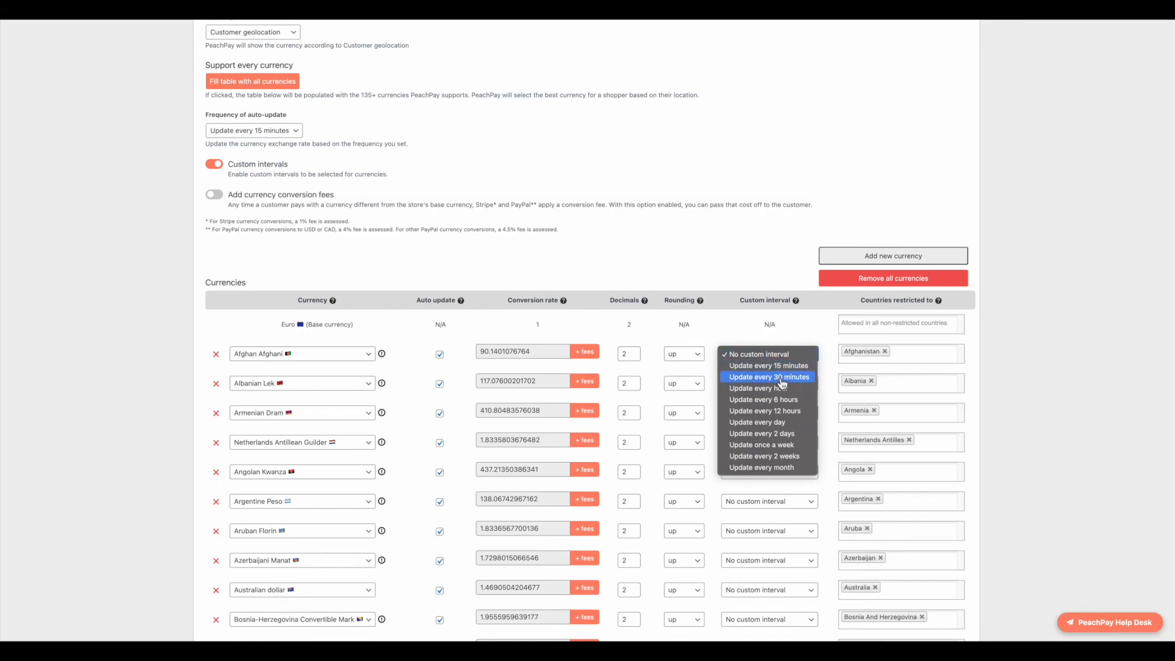
click(782, 378)
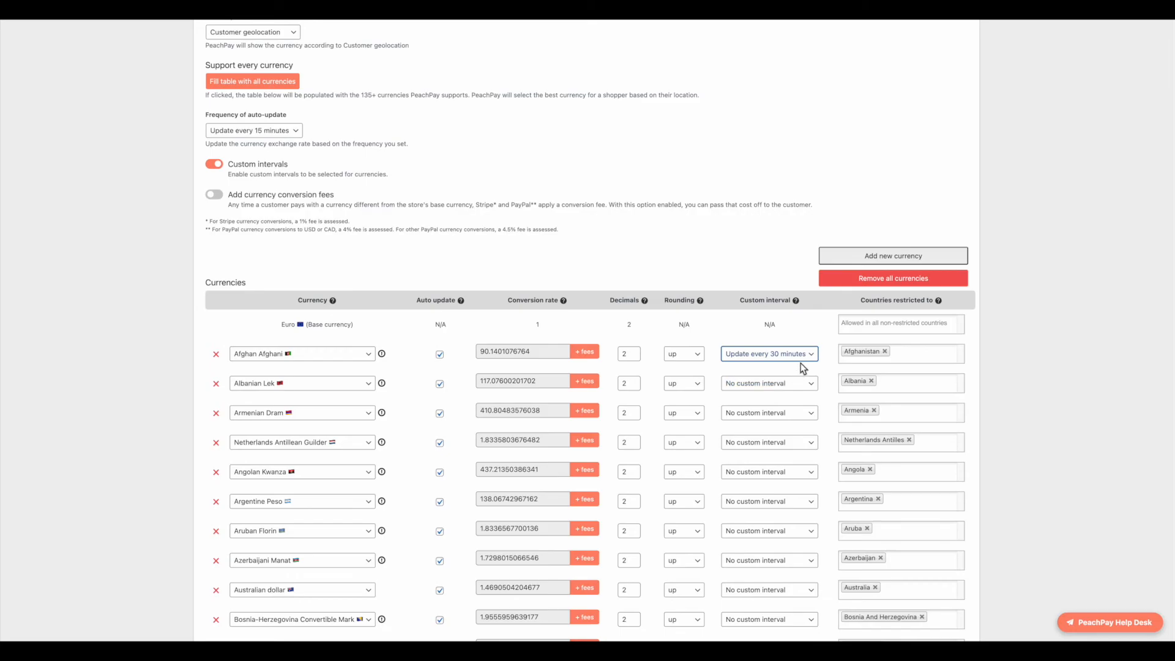
click(763, 354)
click(761, 346)
scroll(838, 424, down, 20)
scroll(836, 421, down, 15)
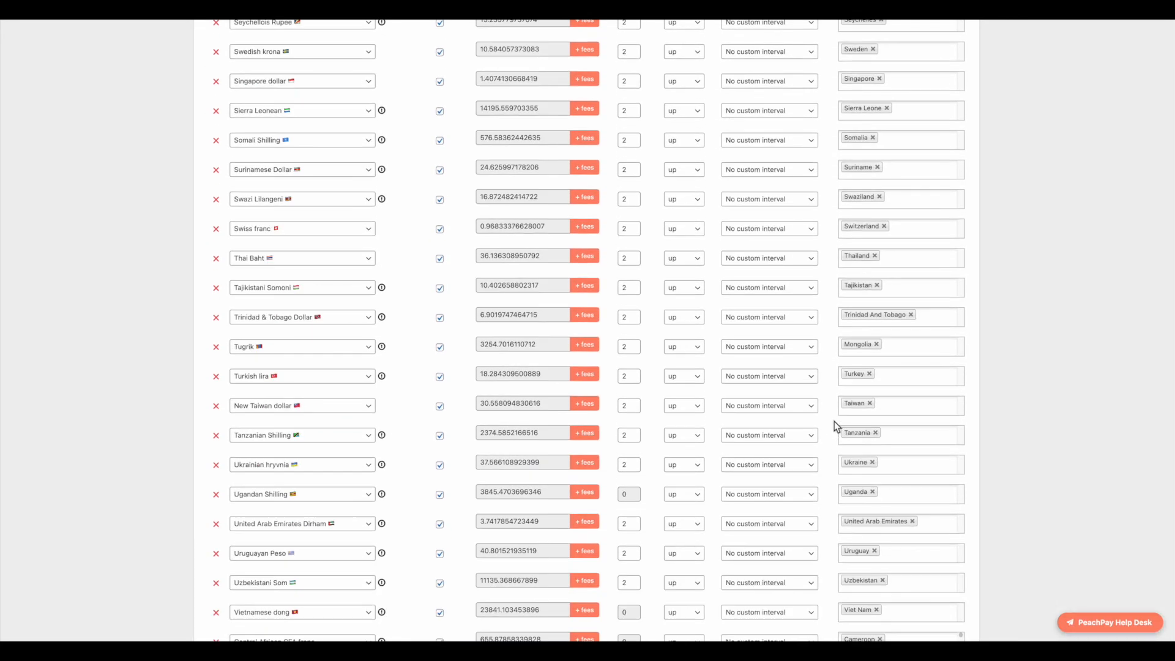
click(231, 591)
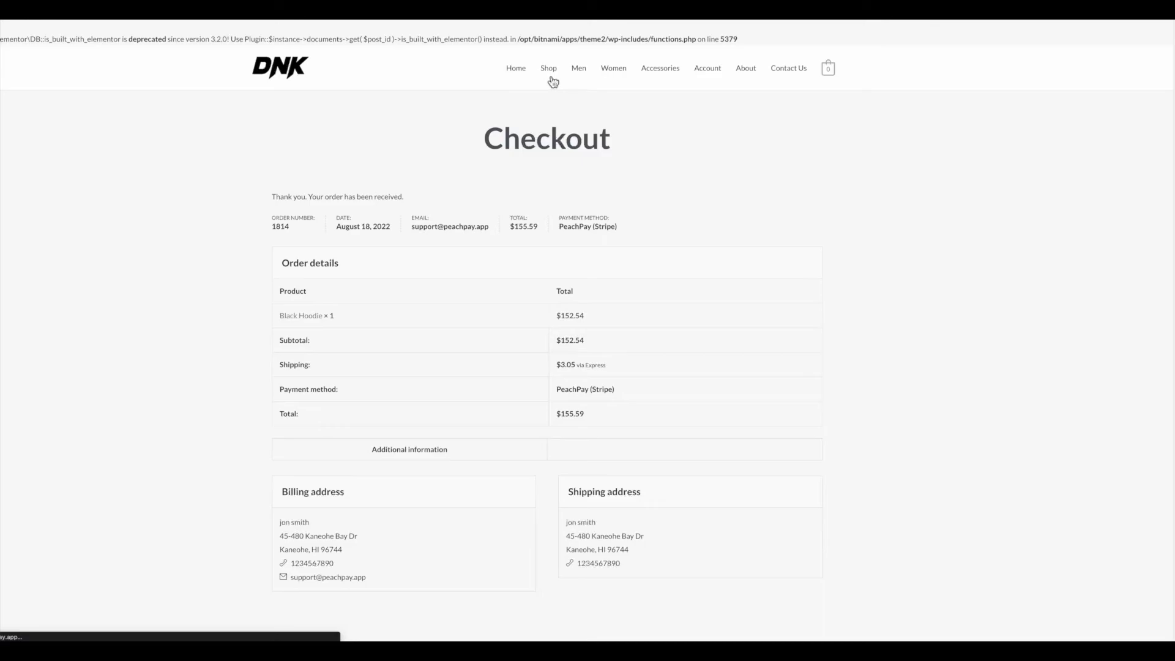
Step: Open the Black Hoodie from the Shop and start its PeachPay checkout
click(551, 77)
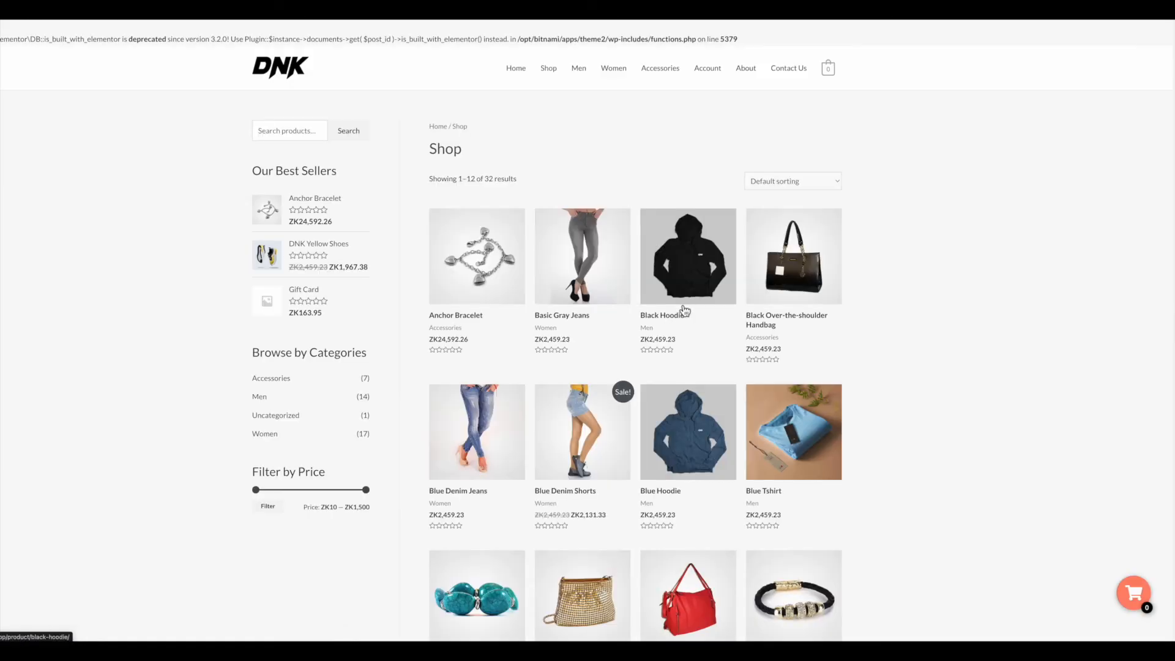
click(684, 311)
scroll(685, 330, down, 2)
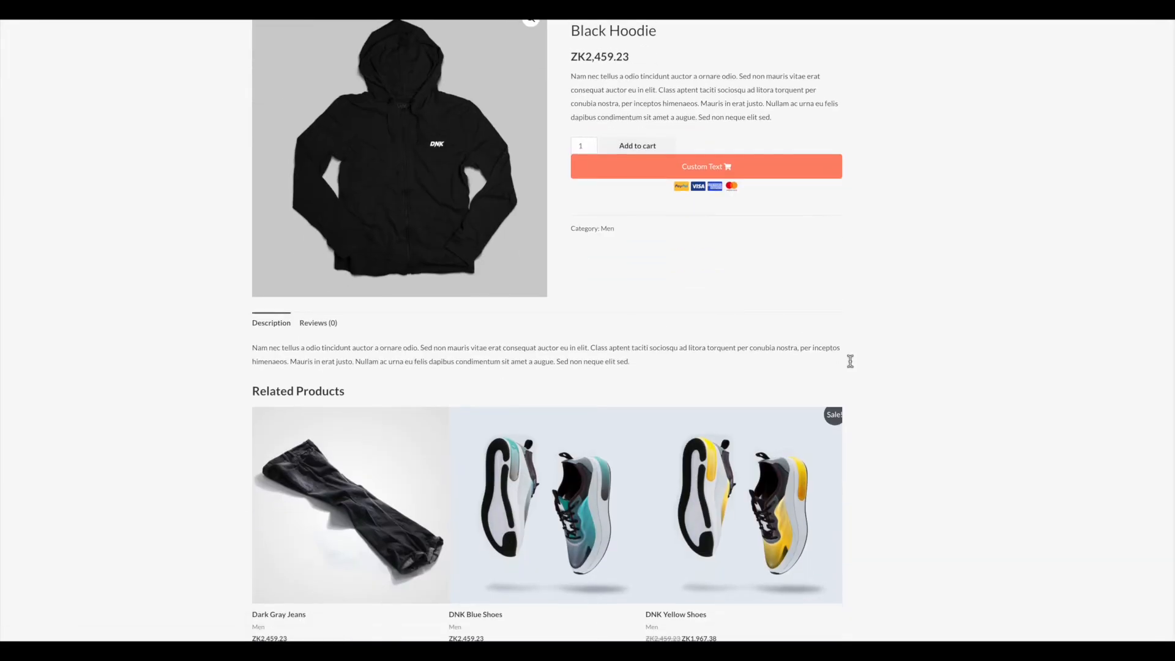
scroll(687, 462, down, 2)
scroll(690, 498, up, 4)
scroll(566, 514, down, 4)
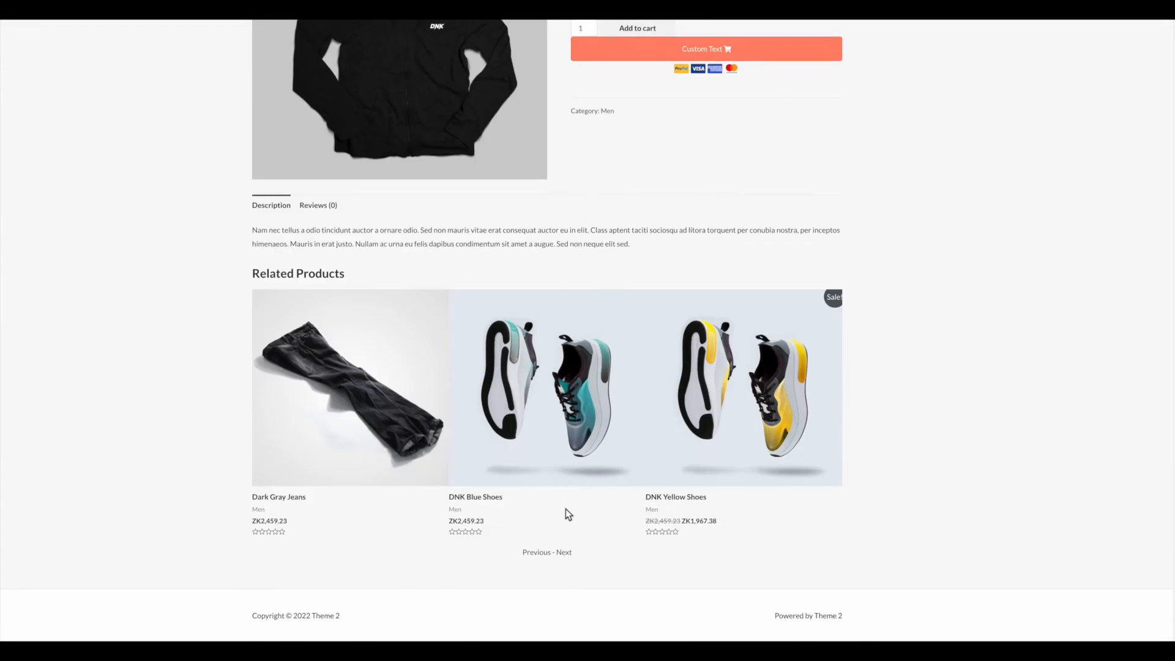
scroll(612, 490, up, 4)
click(733, 284)
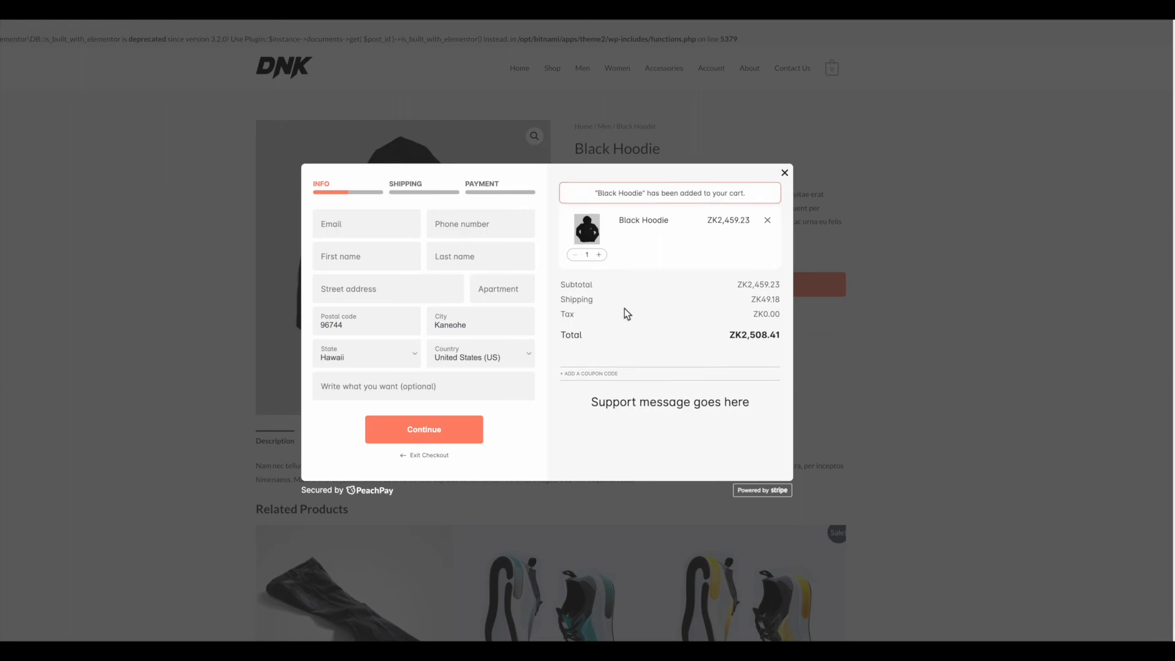
Step: Fill in the customer's e-mail, phone number, first and last name, and street address
click(386, 232)
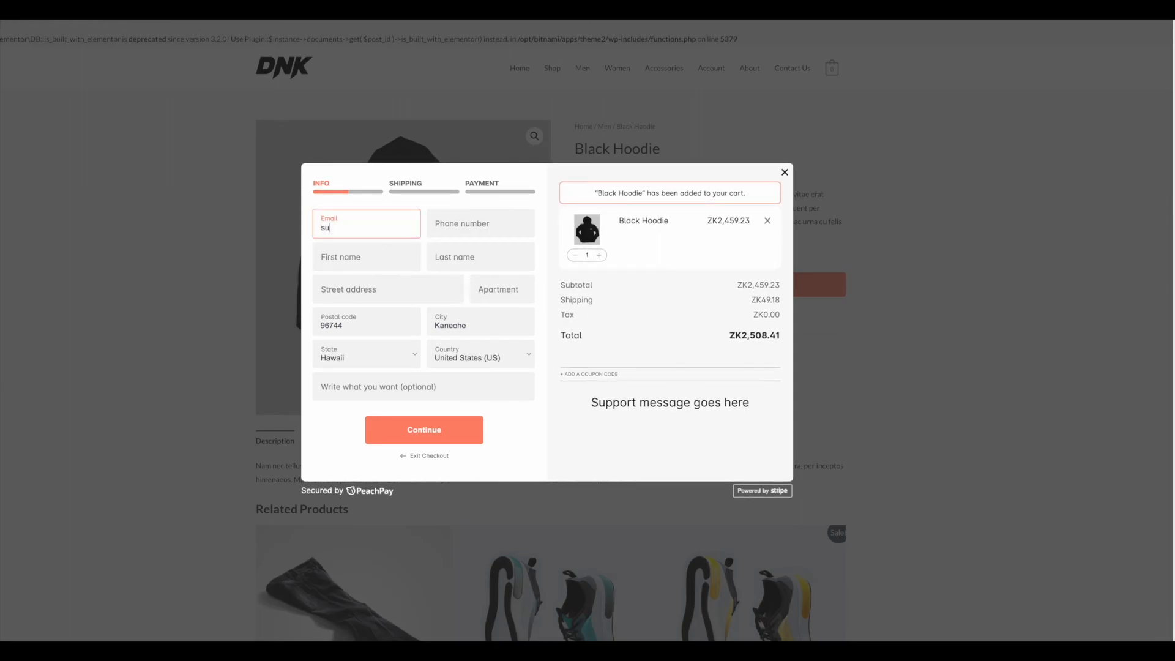
key(Tab)
text(1)
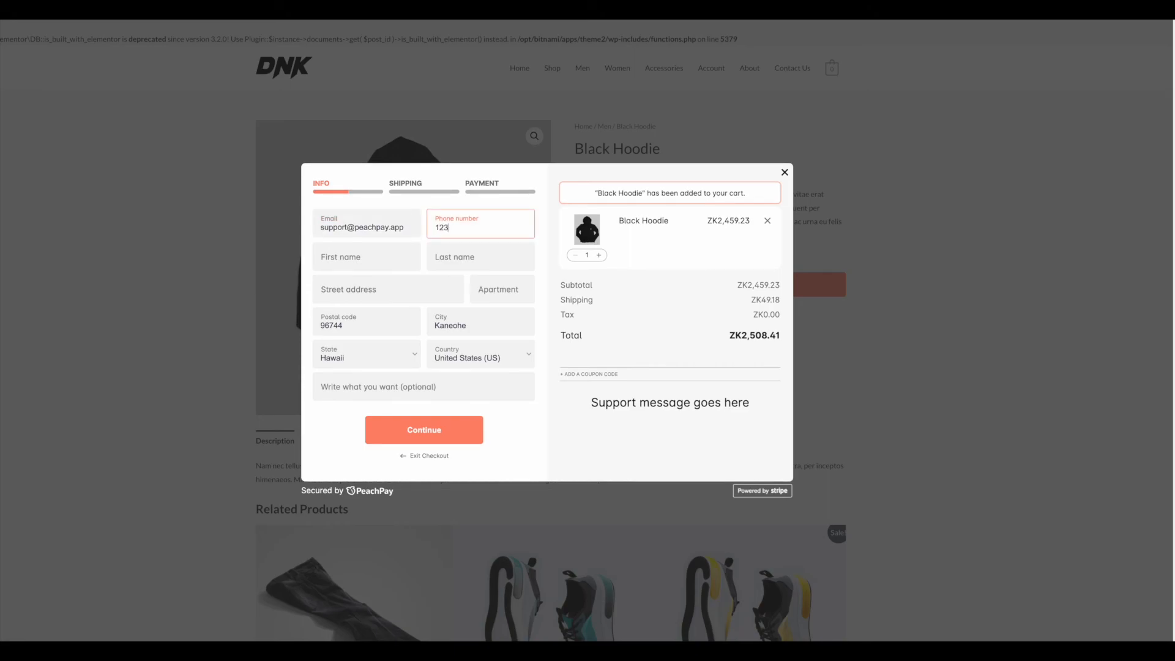
text(234567890)
click(368, 257)
text(jon)
key(Tab)
text(smith)
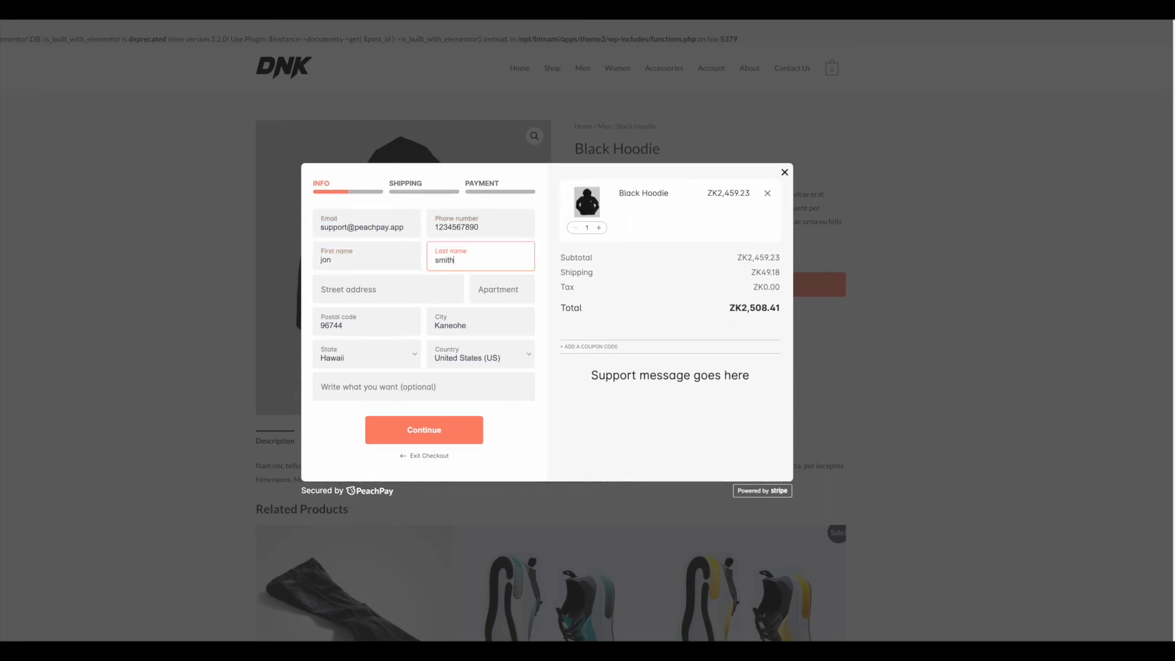
click(366, 288)
click(376, 311)
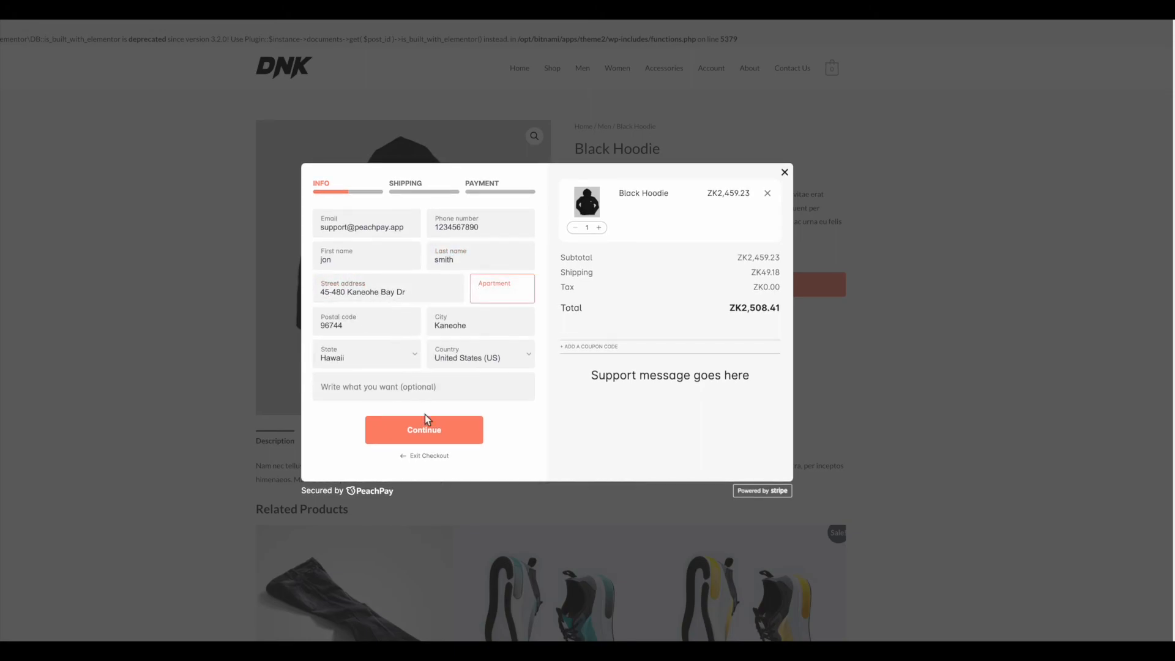
Step: Continue through shipping to payment and switch the currency from Zambian Kwacha to Euro
click(432, 430)
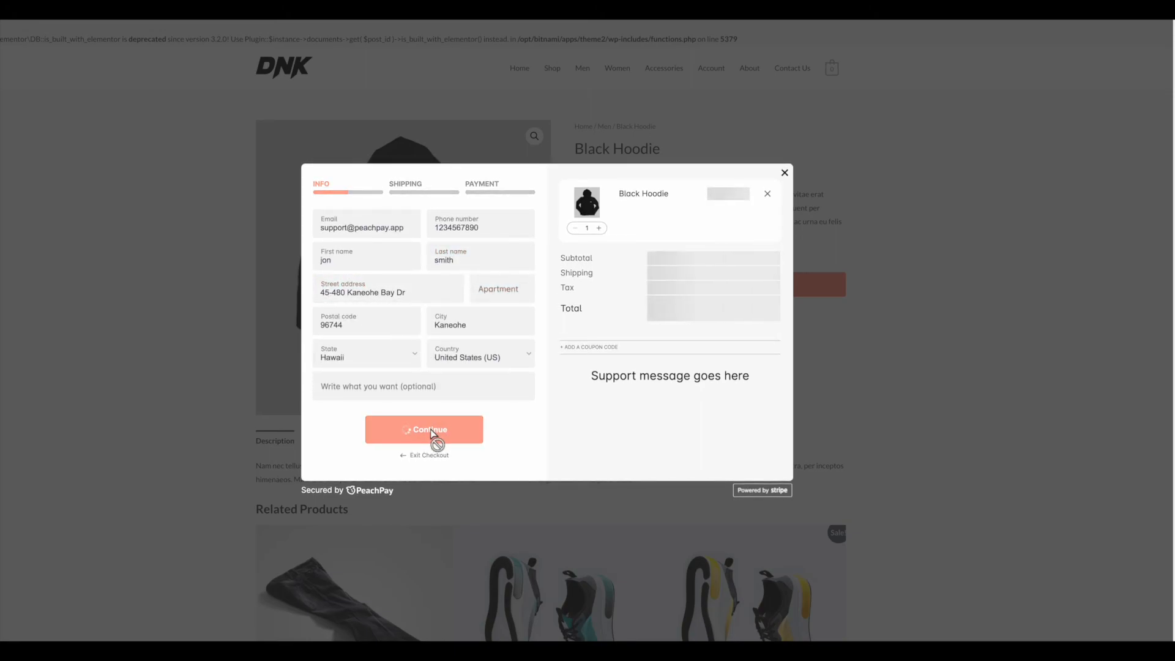
click(433, 491)
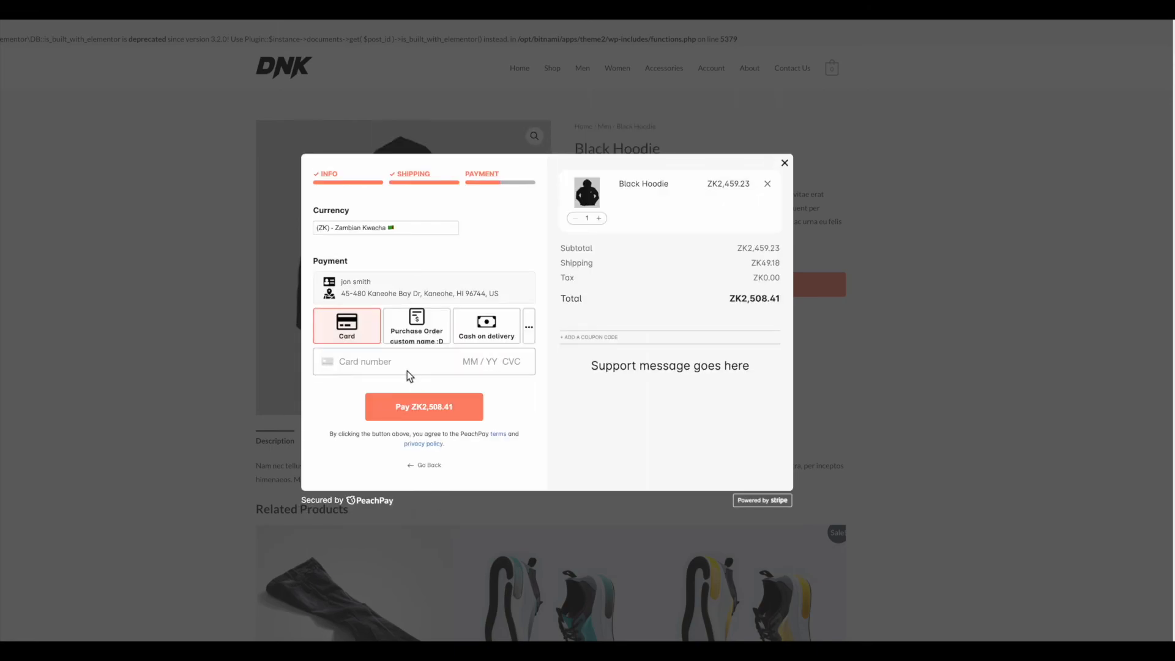
click(388, 228)
scroll(394, 189, up, 5)
scroll(389, 176, up, 10)
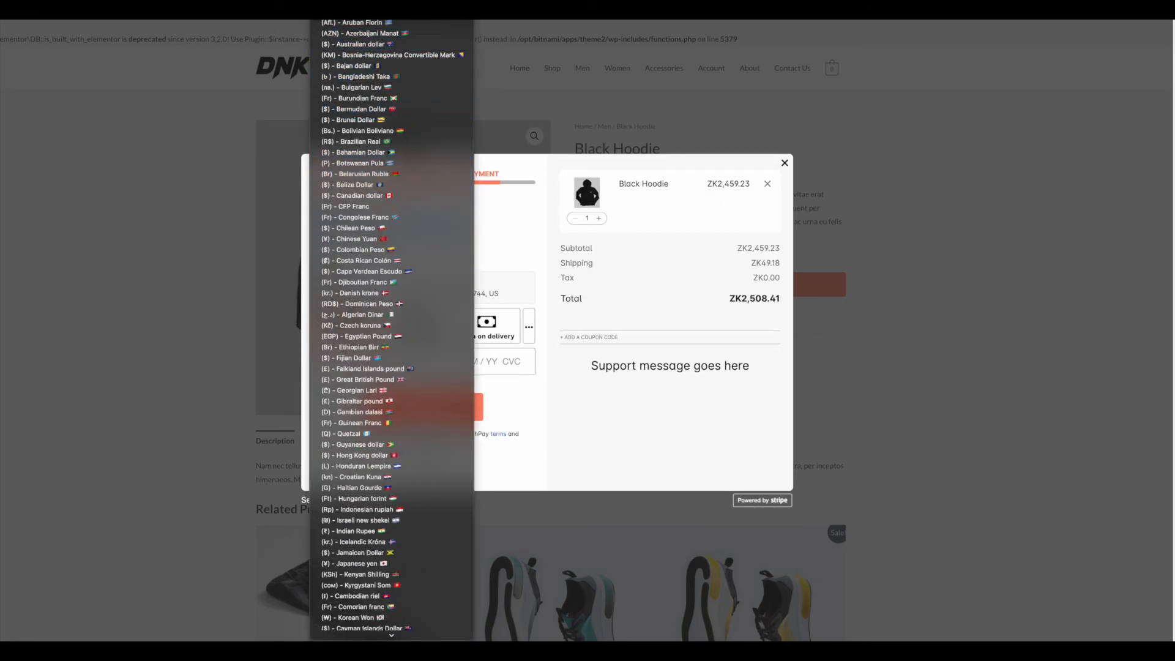
scroll(394, 87, up, 3)
click(393, 86)
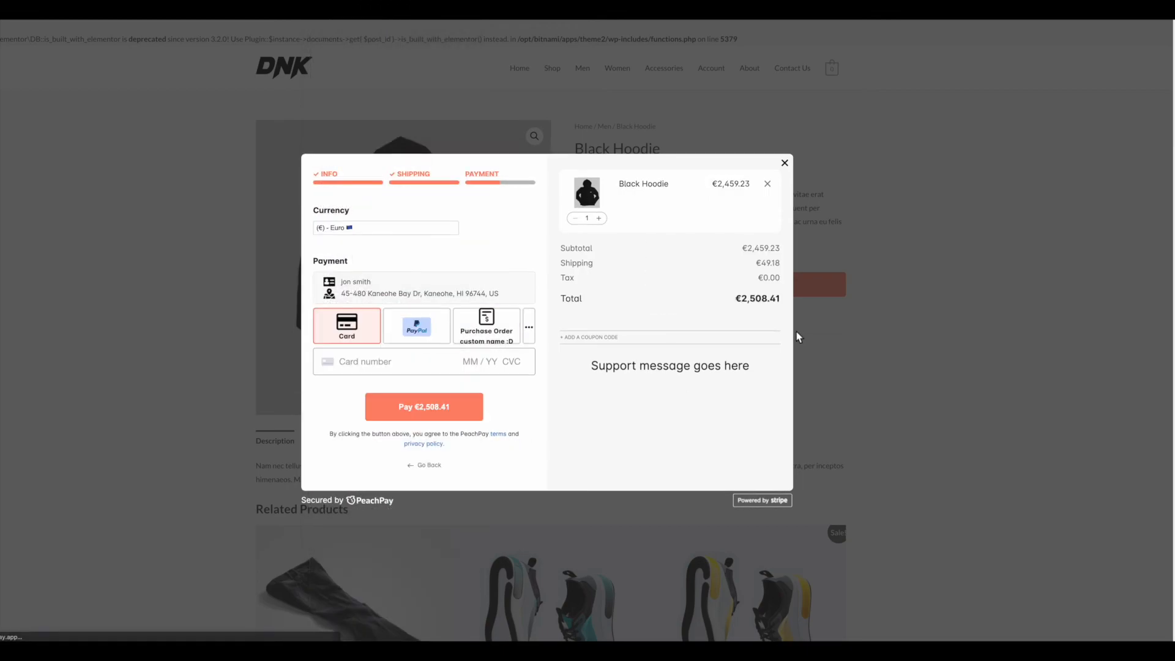
drag(780, 305, 725, 256)
click(736, 310)
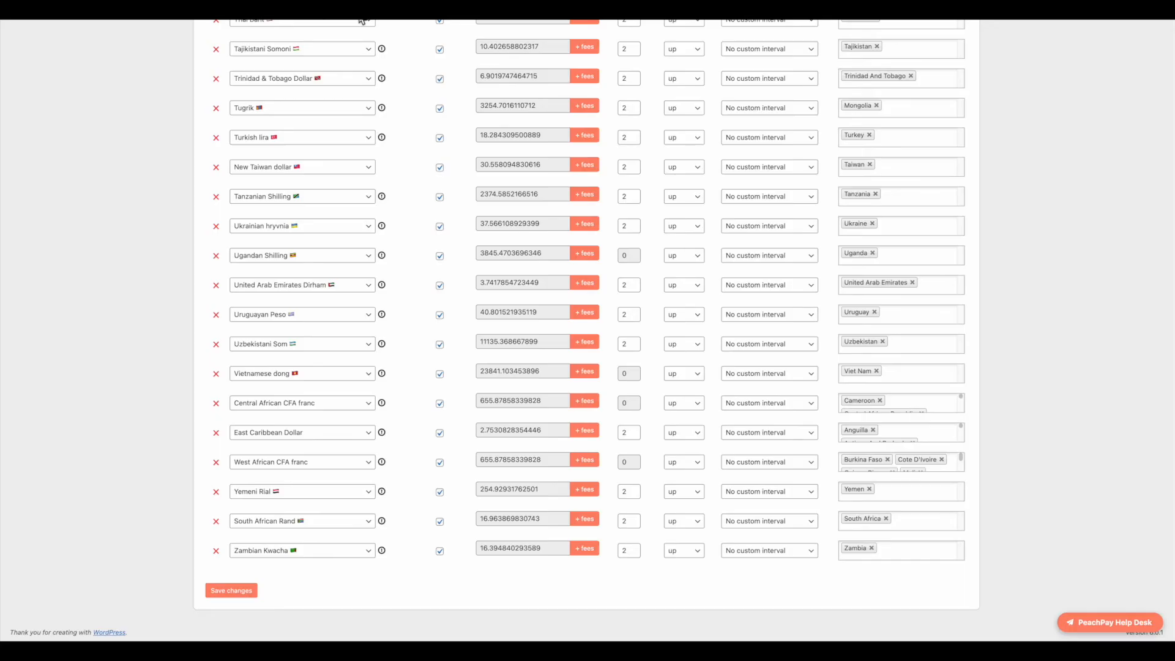
scroll(581, 248, up, 20)
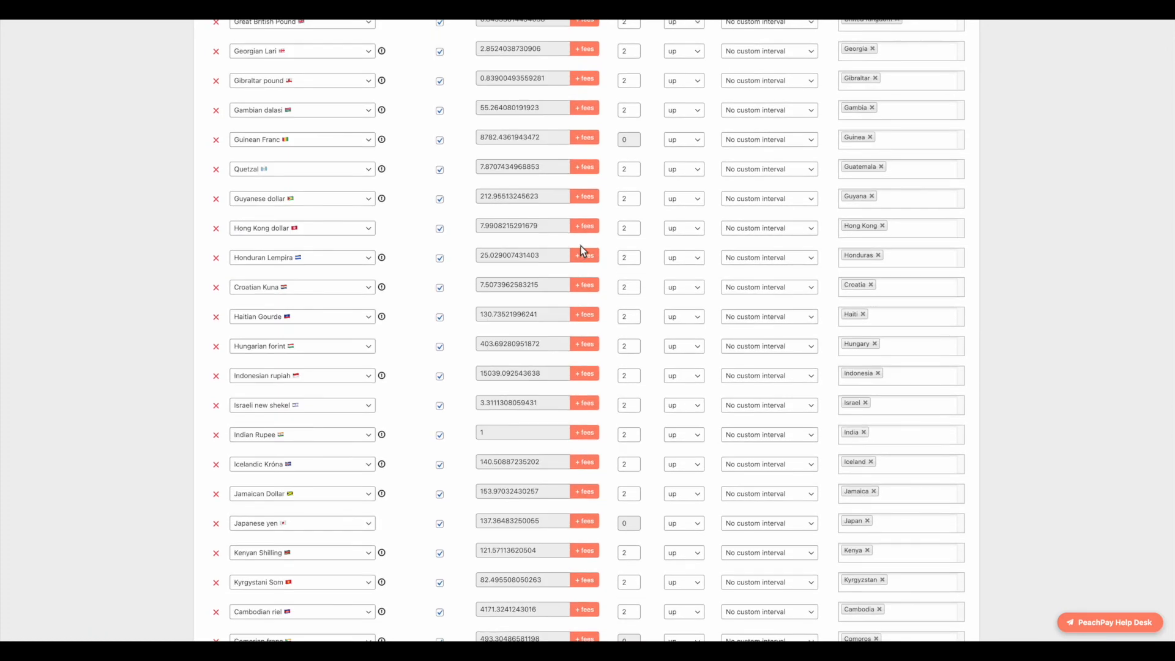
scroll(581, 246, up, 1)
Step: On the Advanced tab, put body { background-color: lightblue; } in Button CSS and save
click(816, 73)
click(580, 182)
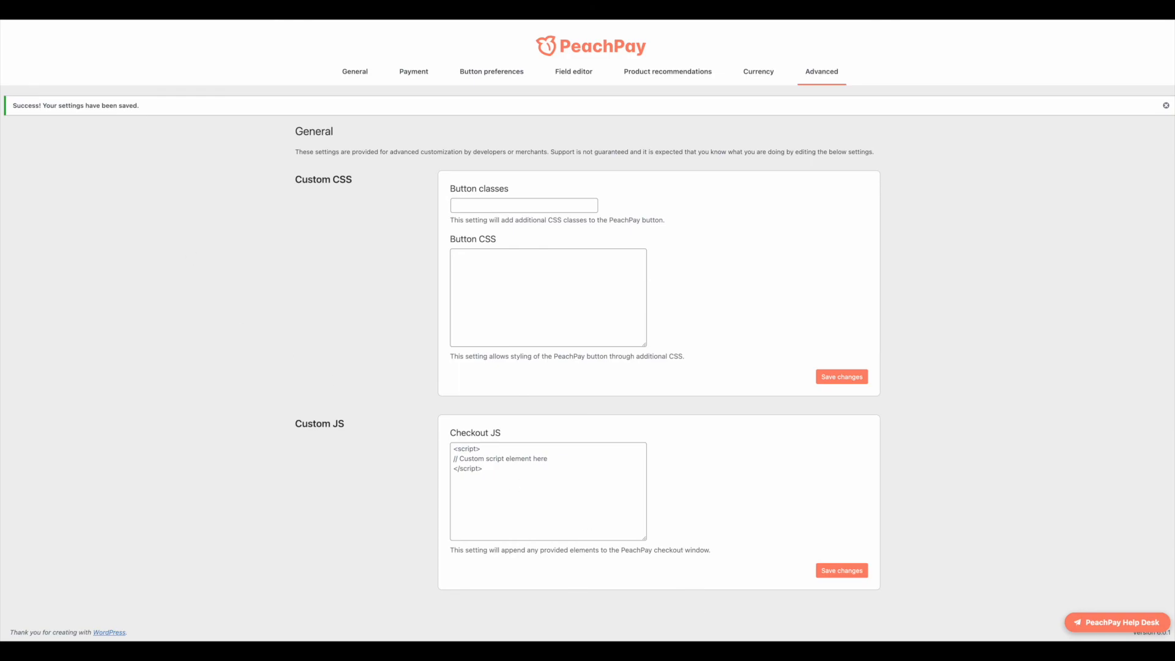
click(494, 288)
text(body {   background-color: lightblue; })
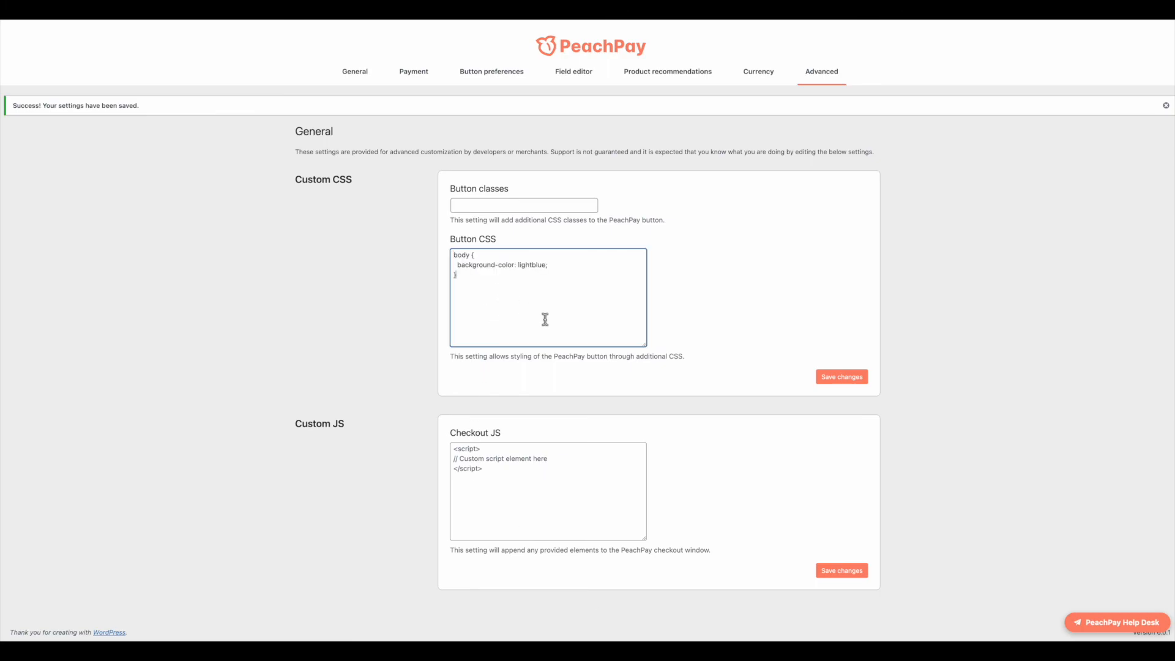
drag(562, 269, 435, 270)
click(474, 269)
drag(574, 268, 453, 266)
click(475, 287)
click(854, 378)
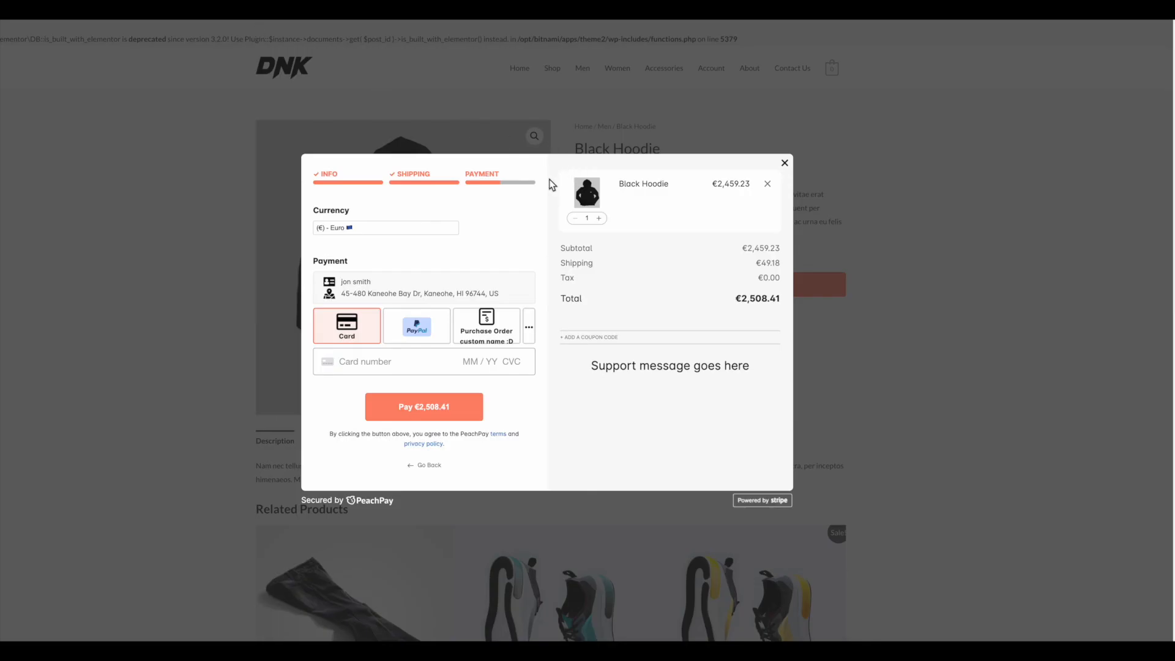
Step: Close the checkout, reload the Black Hoodie page for its light blue background, then review the saved CSS
click(783, 164)
click(735, 282)
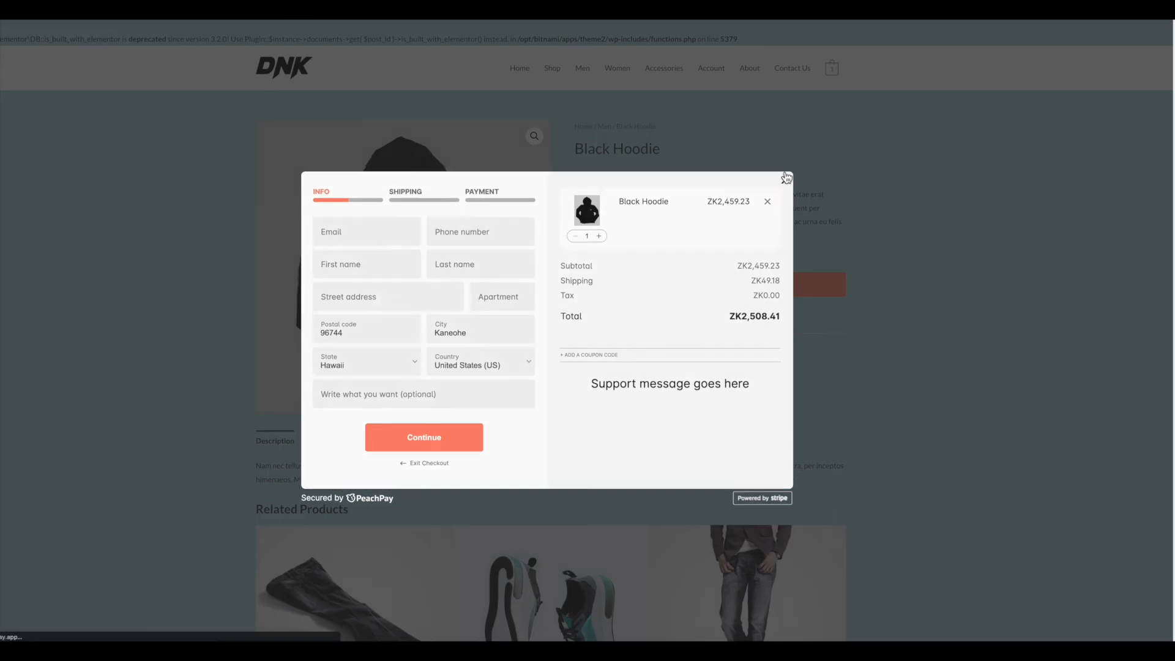
click(782, 175)
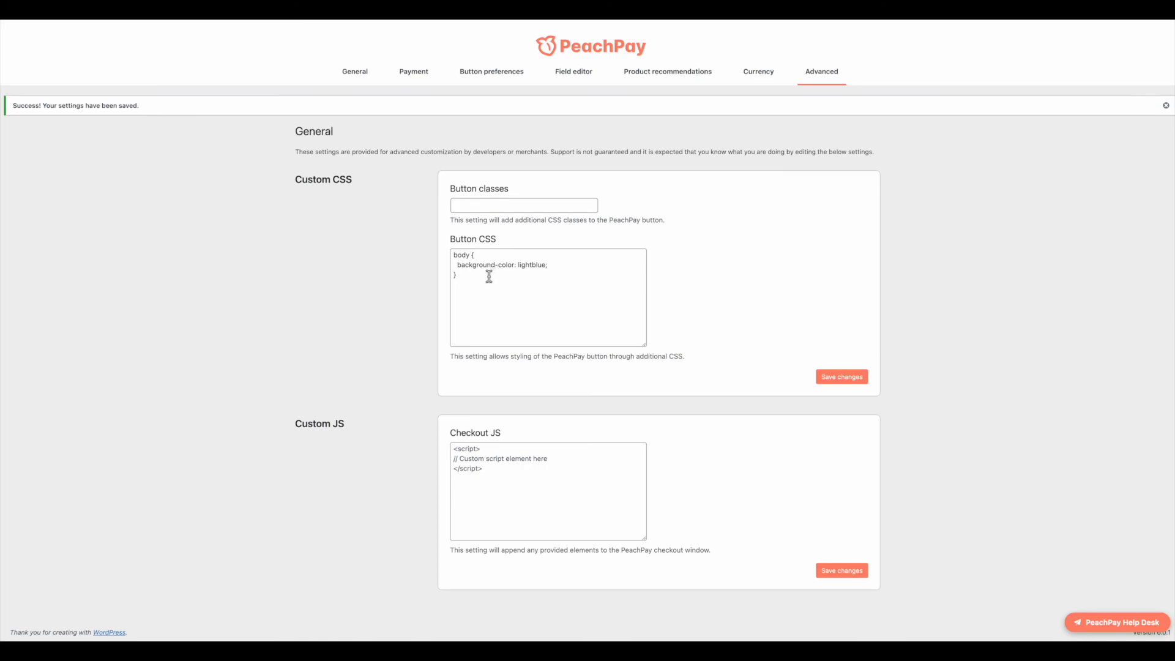
drag(483, 277, 421, 241)
click(492, 277)
drag(490, 277, 451, 248)
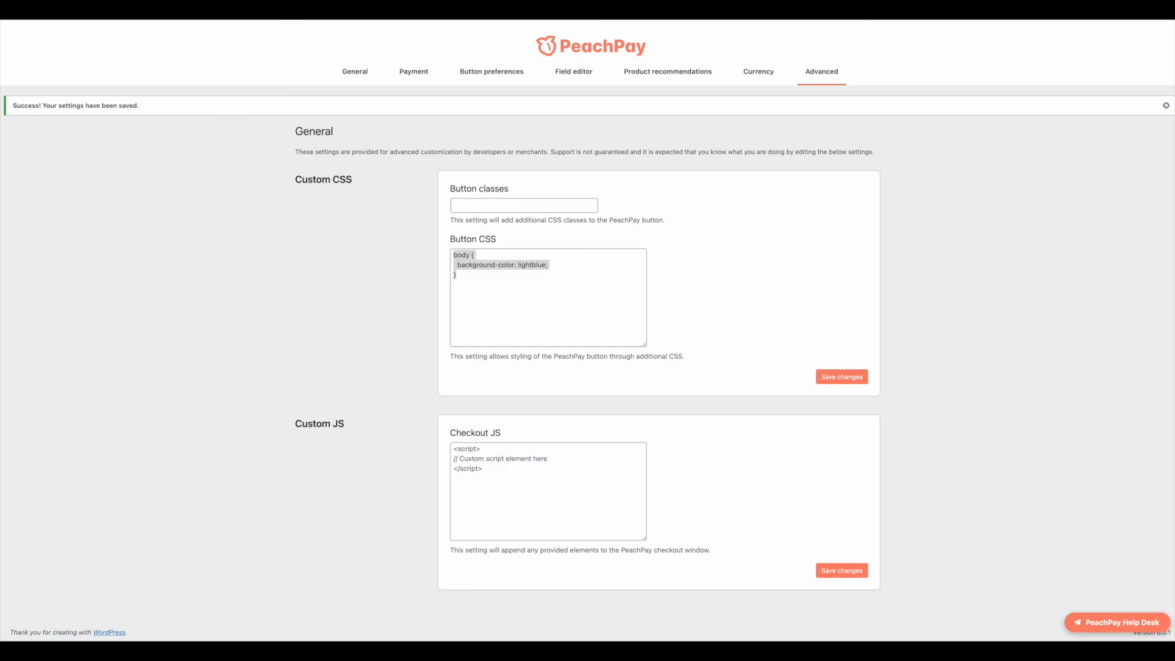
click(480, 461)
text(<script>  window.open("https://www.peachpay.app", "_blank"); </script>)
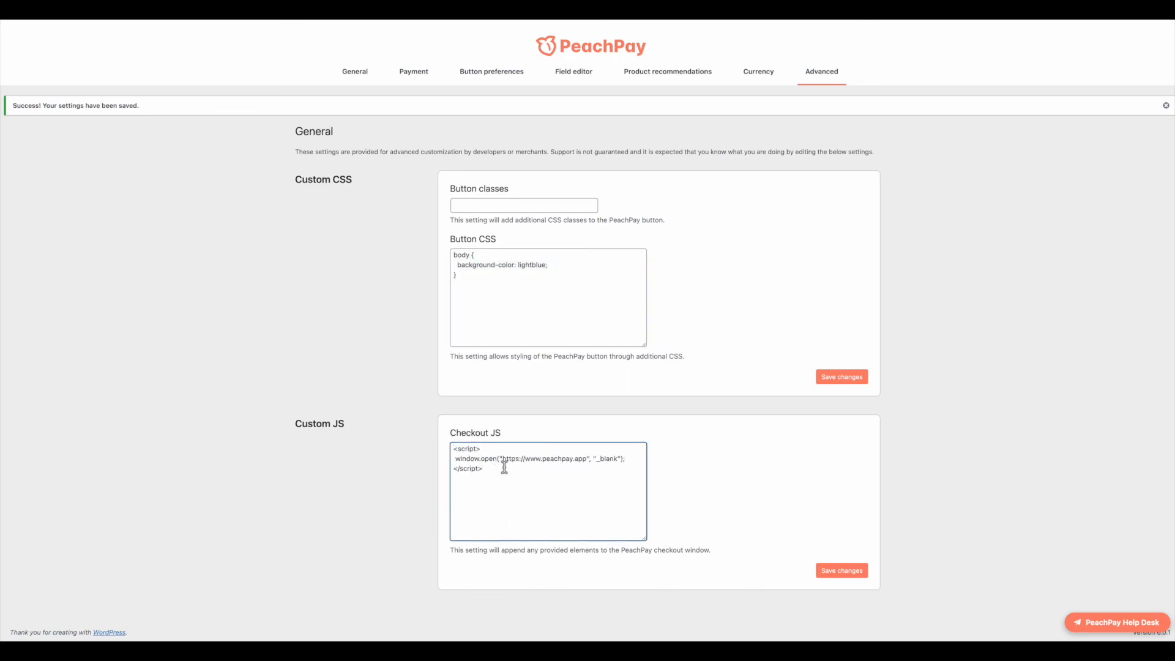
click(835, 572)
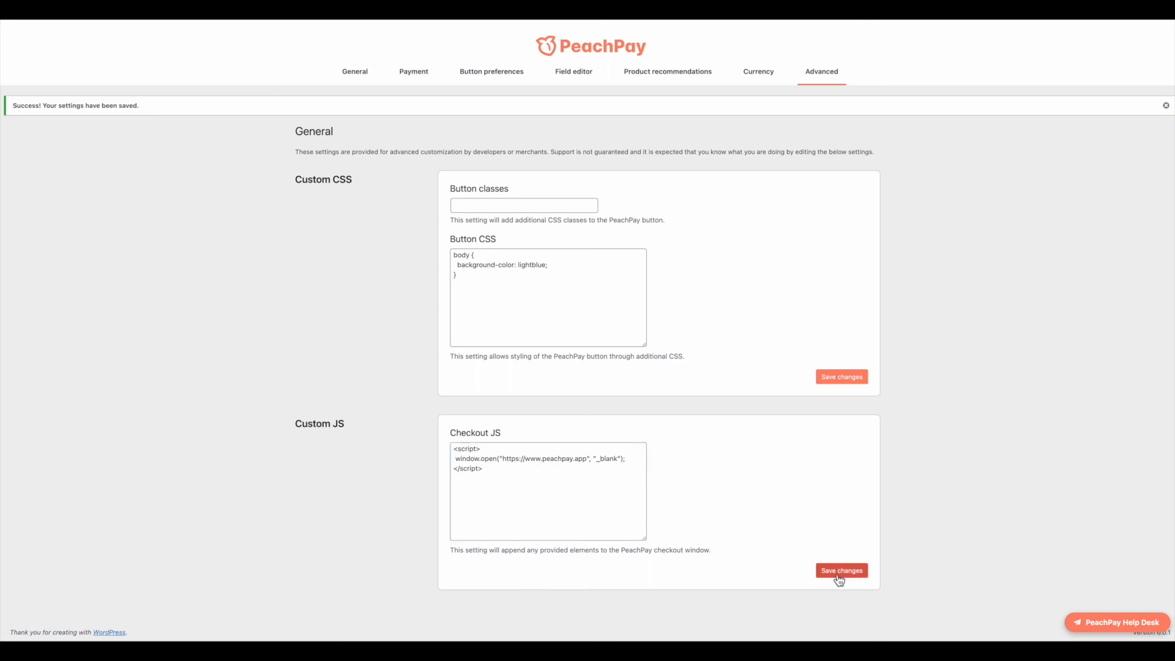